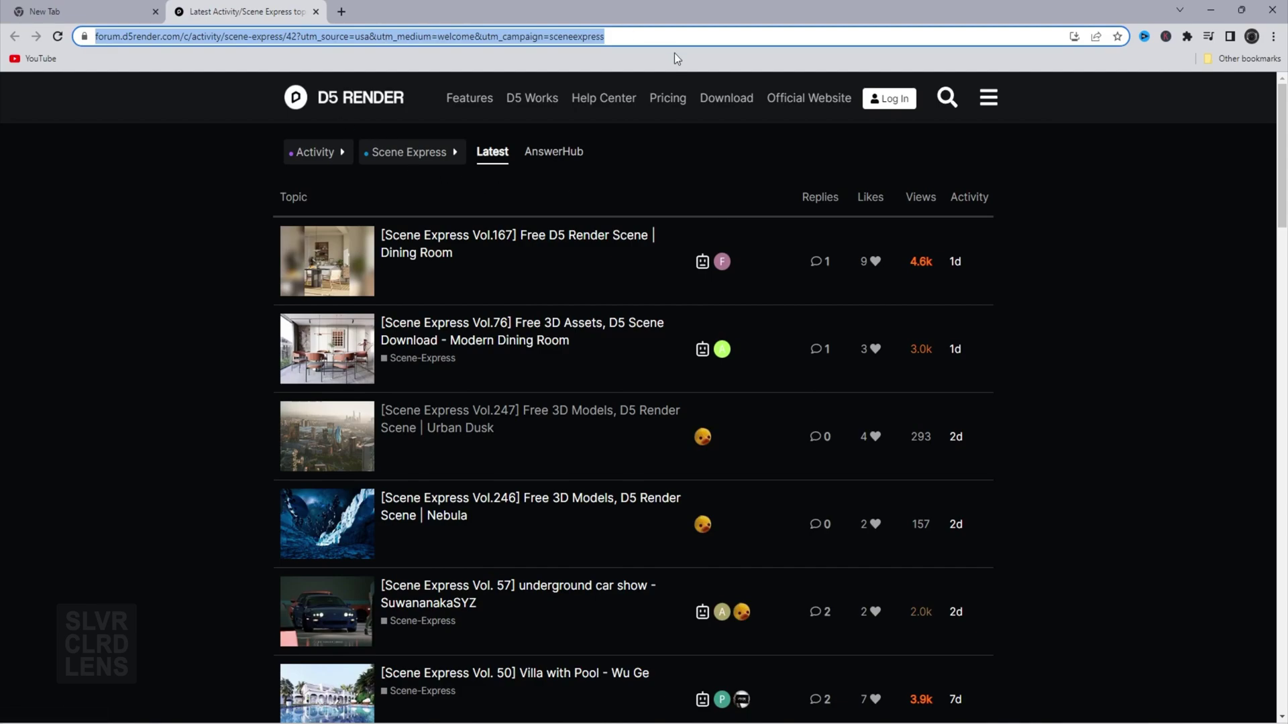
# - Find the Scene Express Vol.223 Wooden Atrium Space topic in the forum list and open it
pyautogui.scroll(-20, 487, 285)
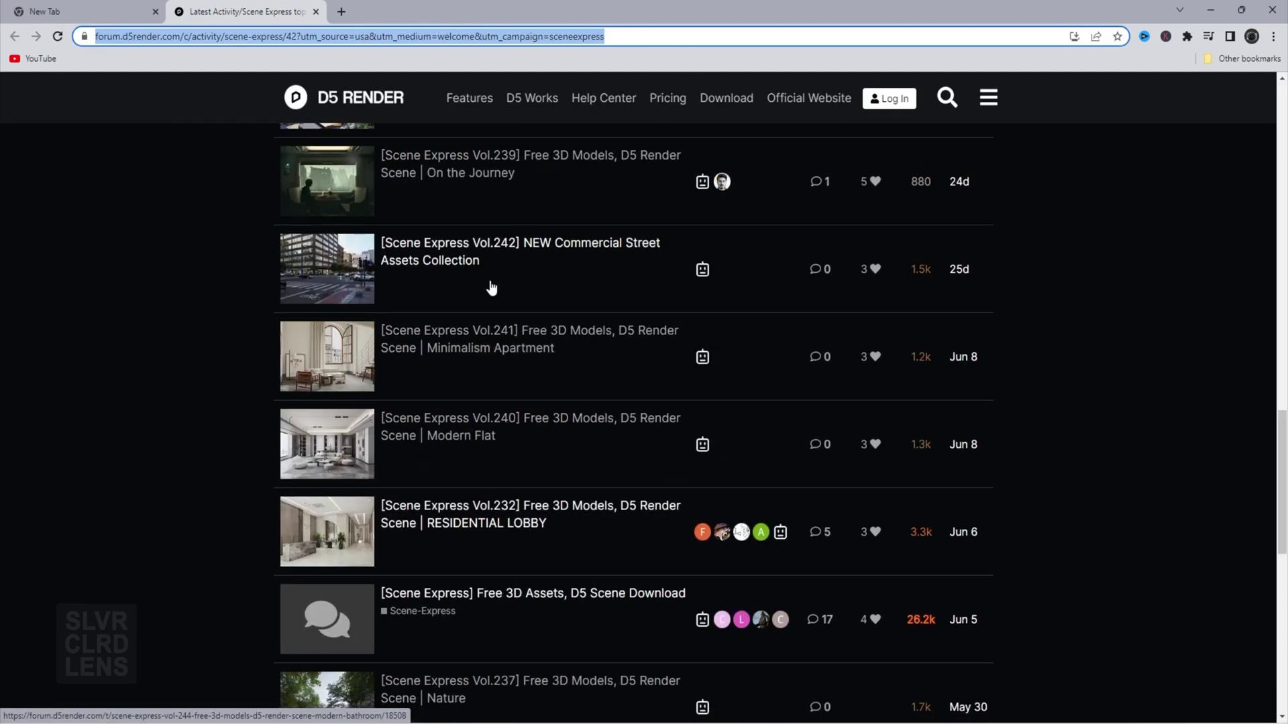
pyautogui.scroll(-20, 510, 304)
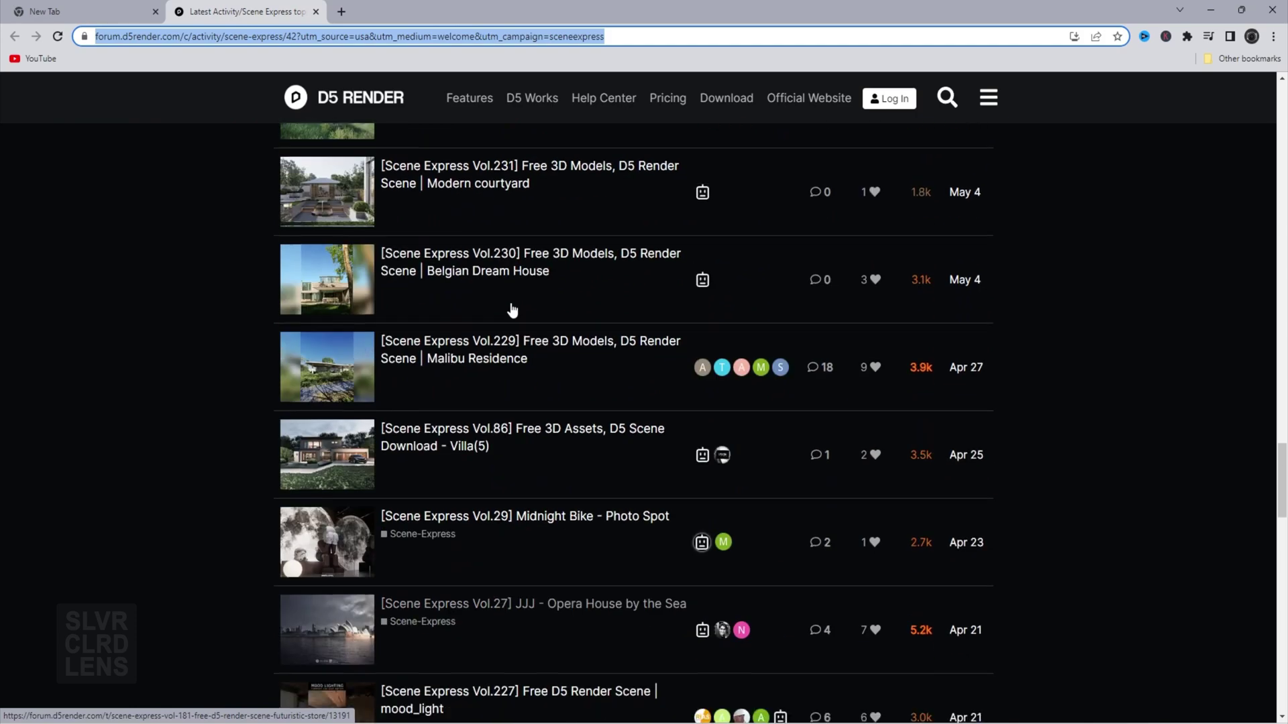
pyautogui.scroll(-3, 517, 336)
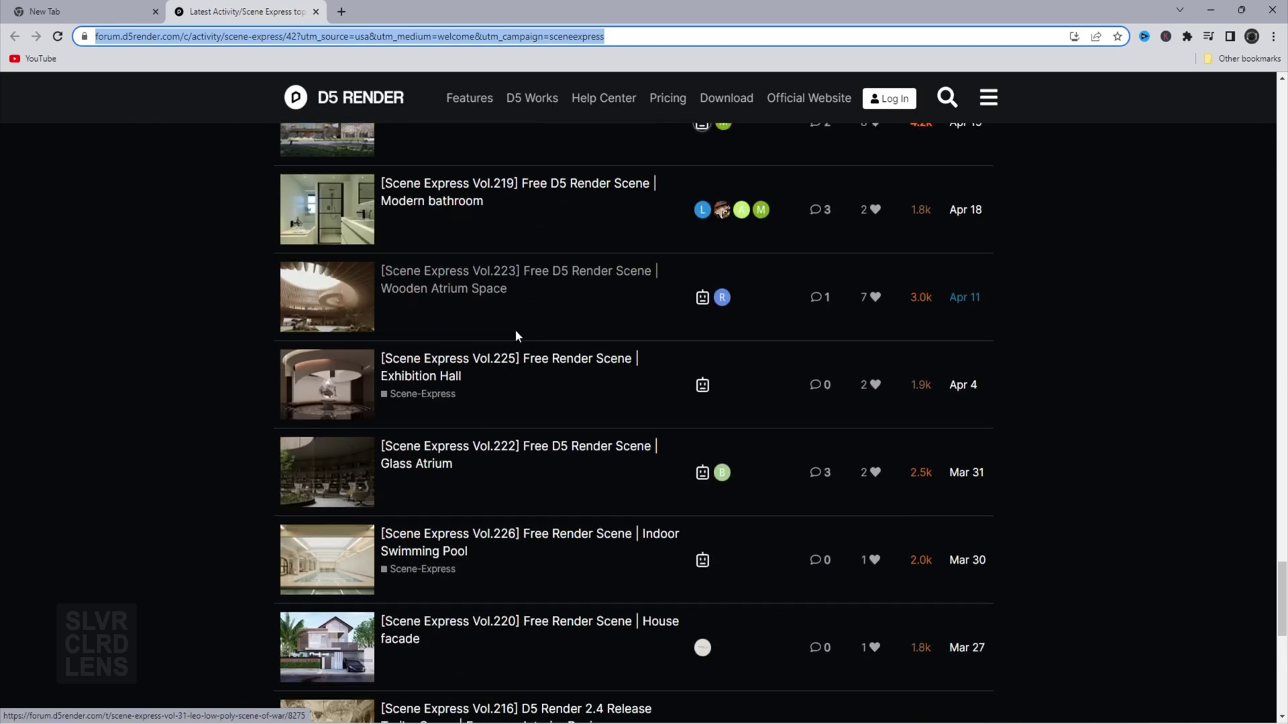
pyautogui.click(460, 292)
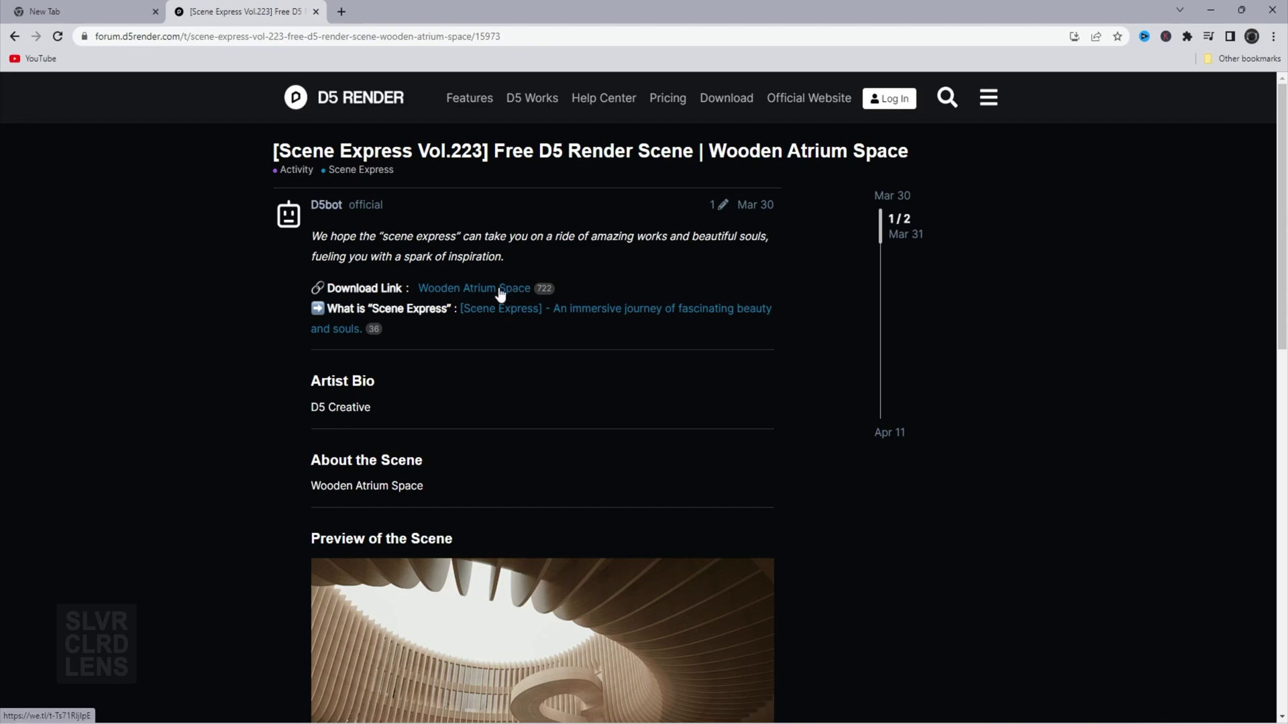
# - Read the topic's scene description and view the preview image enlarged, closing it when done
pyautogui.scroll(-4, 500, 293)
pyautogui.scroll(2, 392, 269)
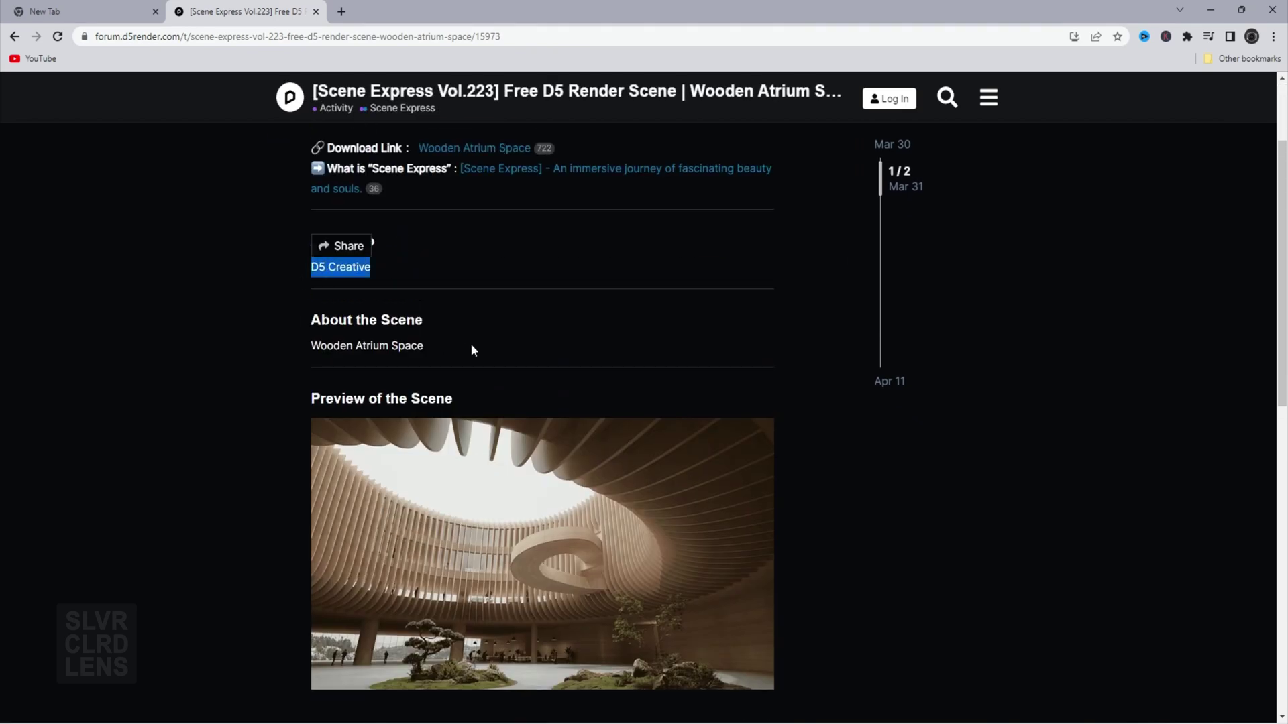
pyautogui.moveTo(471, 348); pyautogui.dragTo(287, 347)
pyautogui.scroll(-4, 626, 469)
pyautogui.click(638, 395)
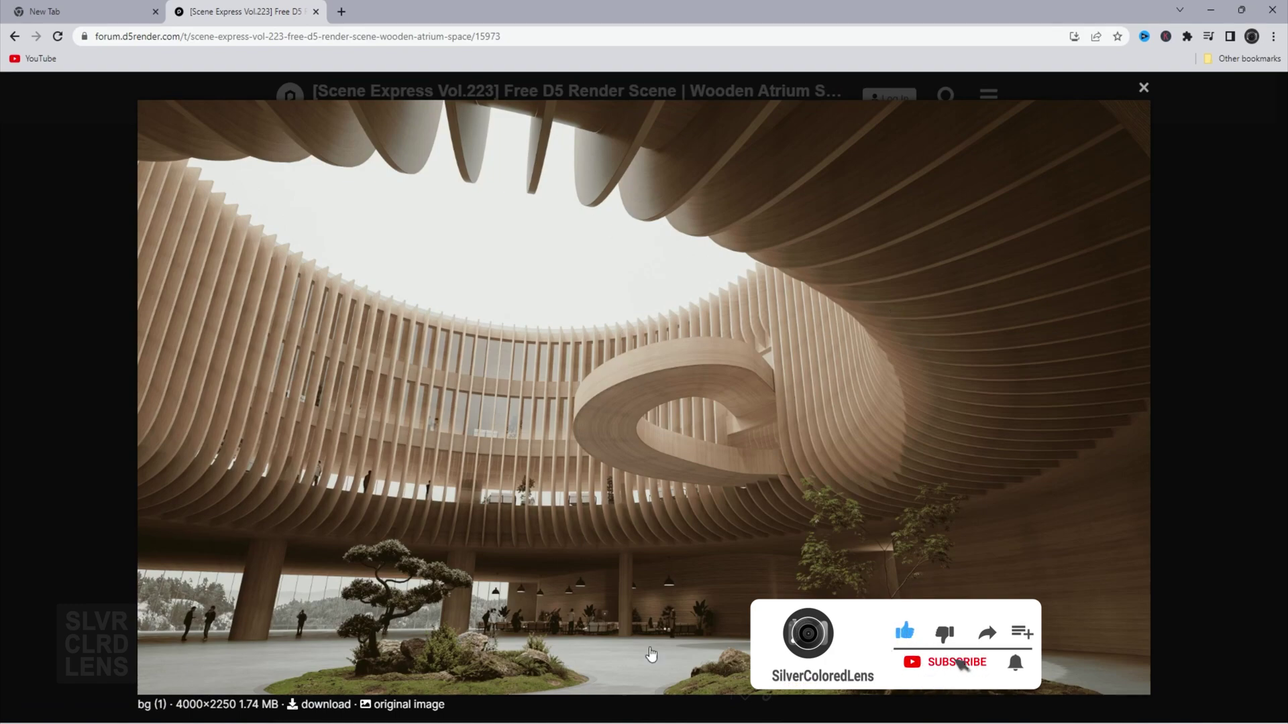
pyautogui.click(1144, 89)
# - Follow the Wooden Atrium Space download link, accept WeTransfer's cookies and download the scene archive
pyautogui.scroll(6, 371, 549)
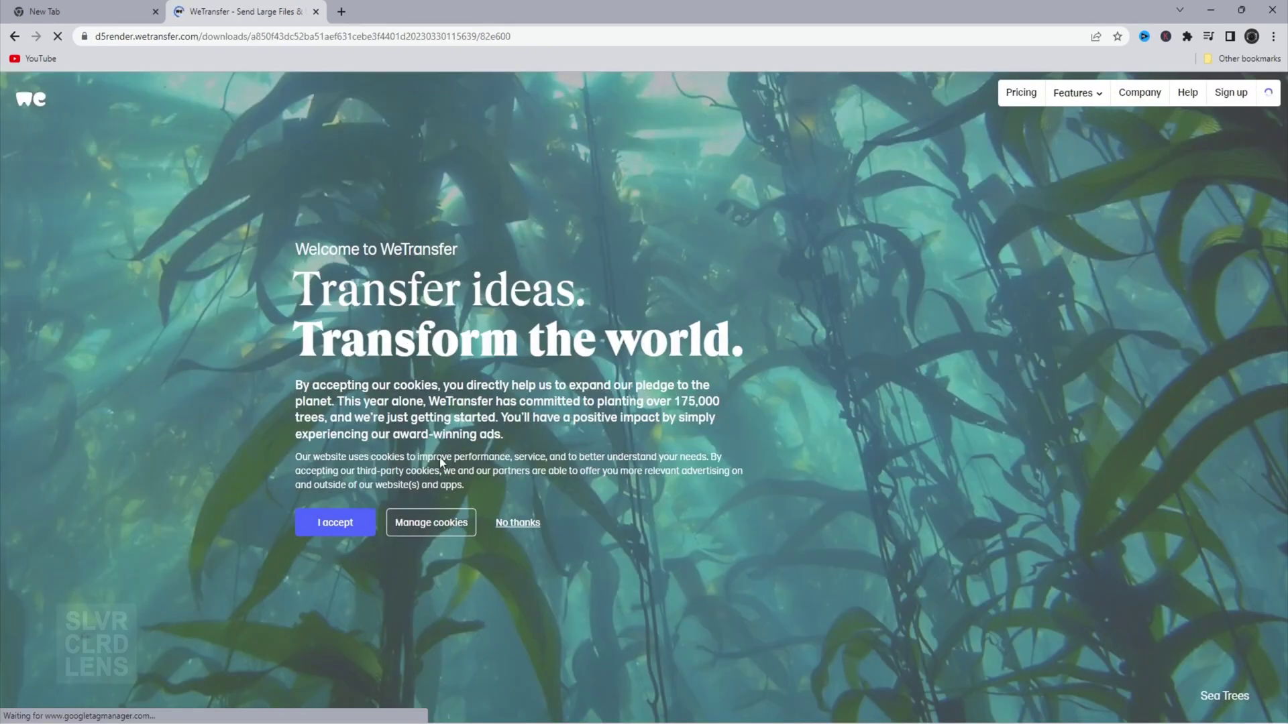
pyautogui.click(336, 522)
pyautogui.click(168, 515)
pyautogui.click(166, 513)
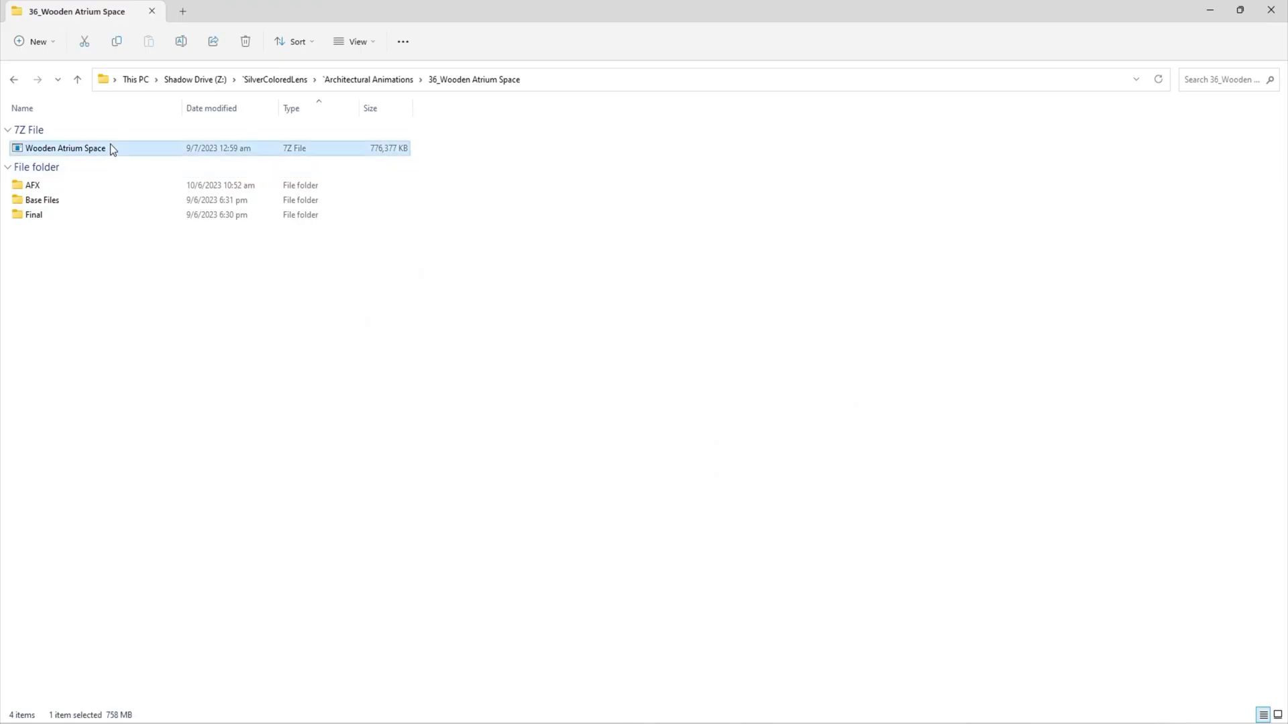
# - Extract the Wooden Atrium Space archive into the current folder with 7-Zip
pyautogui.rightClick(110, 145)
pyautogui.click(202, 362)
pyautogui.moveTo(260, 424)
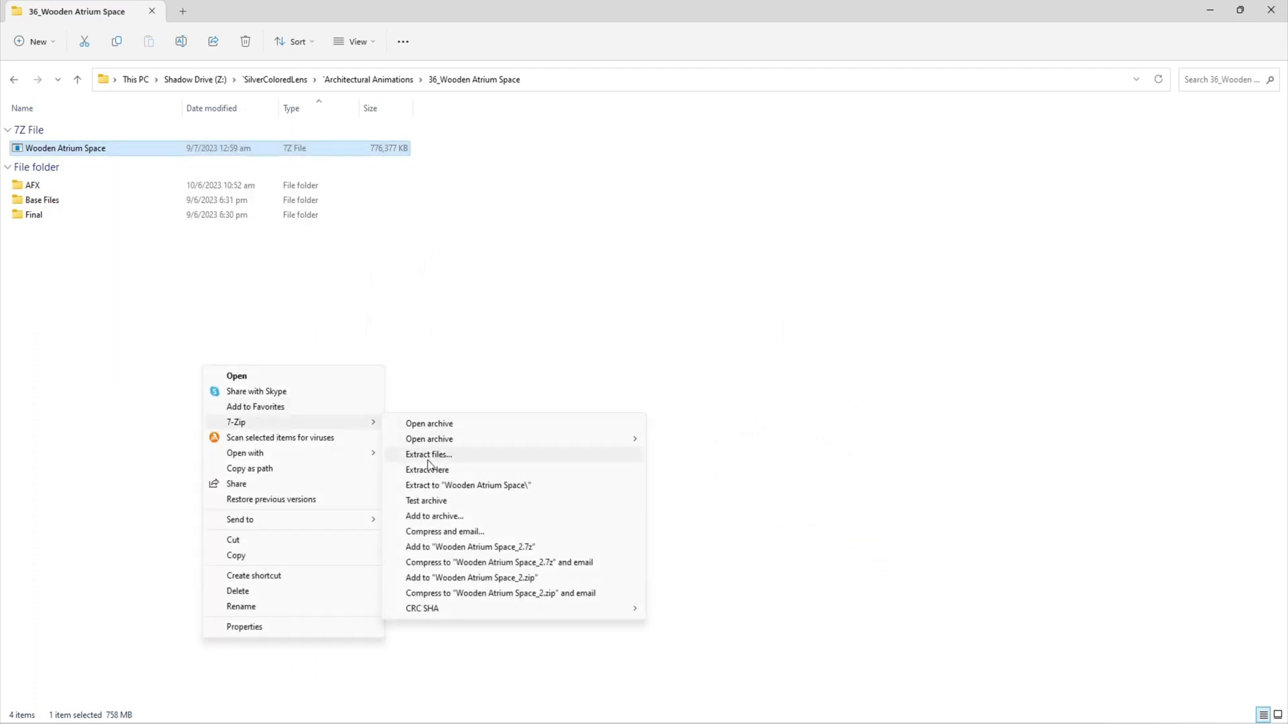
pyautogui.click(428, 470)
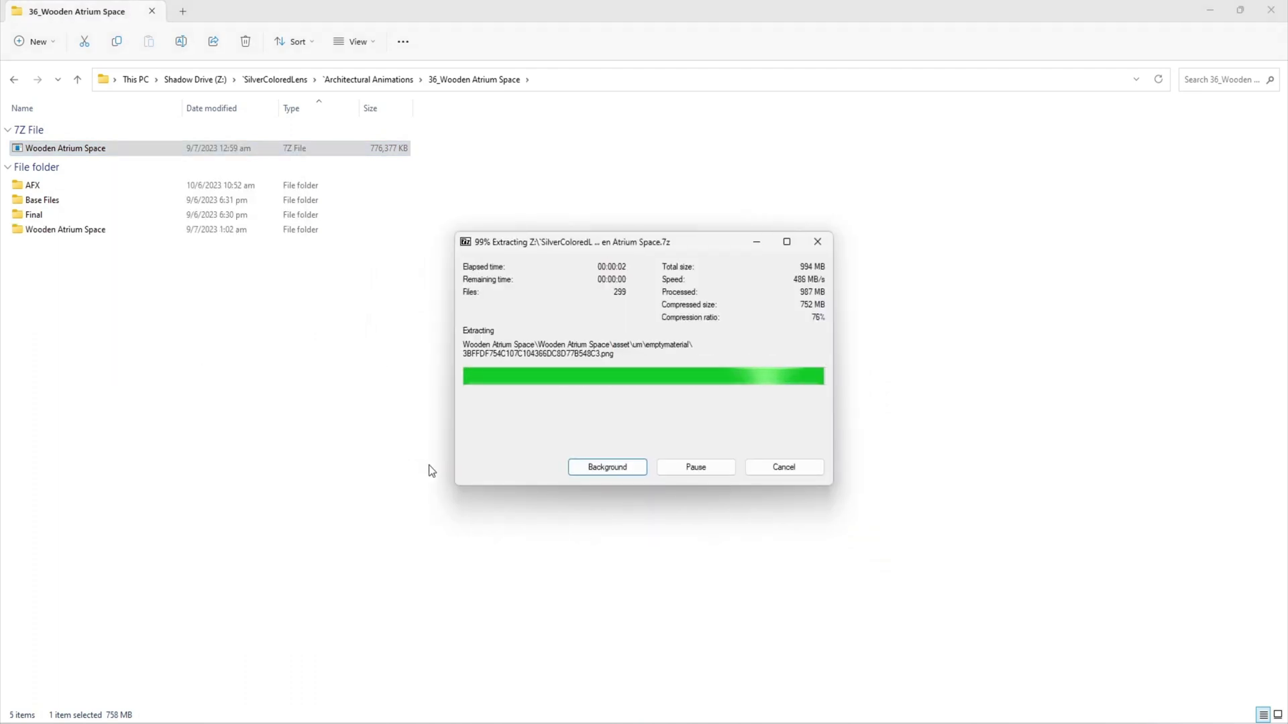
# - Go into the extracted Wooden Atrium Space folder and its subfolder, and open the scene in D5 Render
pyautogui.doubleClick(127, 230)
pyautogui.doubleClick(159, 147)
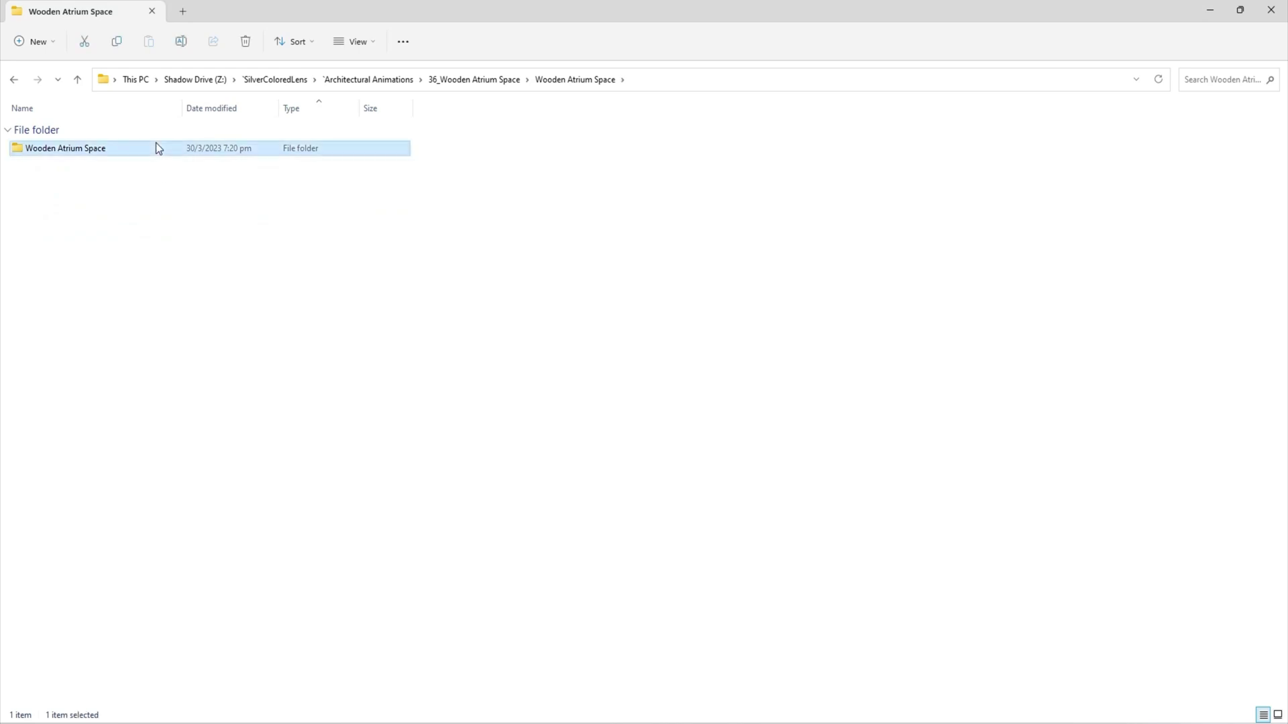
pyautogui.rightClick(40, 199)
pyautogui.click(67, 251)
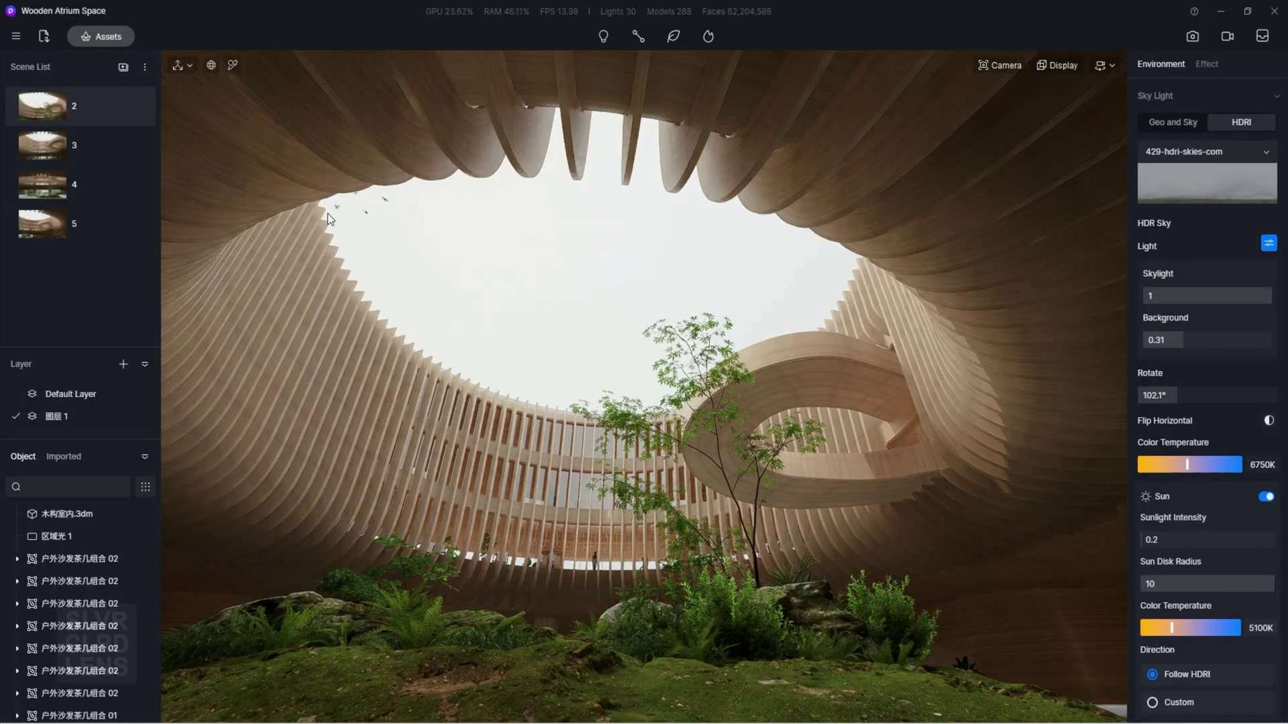
# - View the saved scenes 3, 4 and 5 one after another
pyautogui.click(95, 147)
pyautogui.click(99, 191)
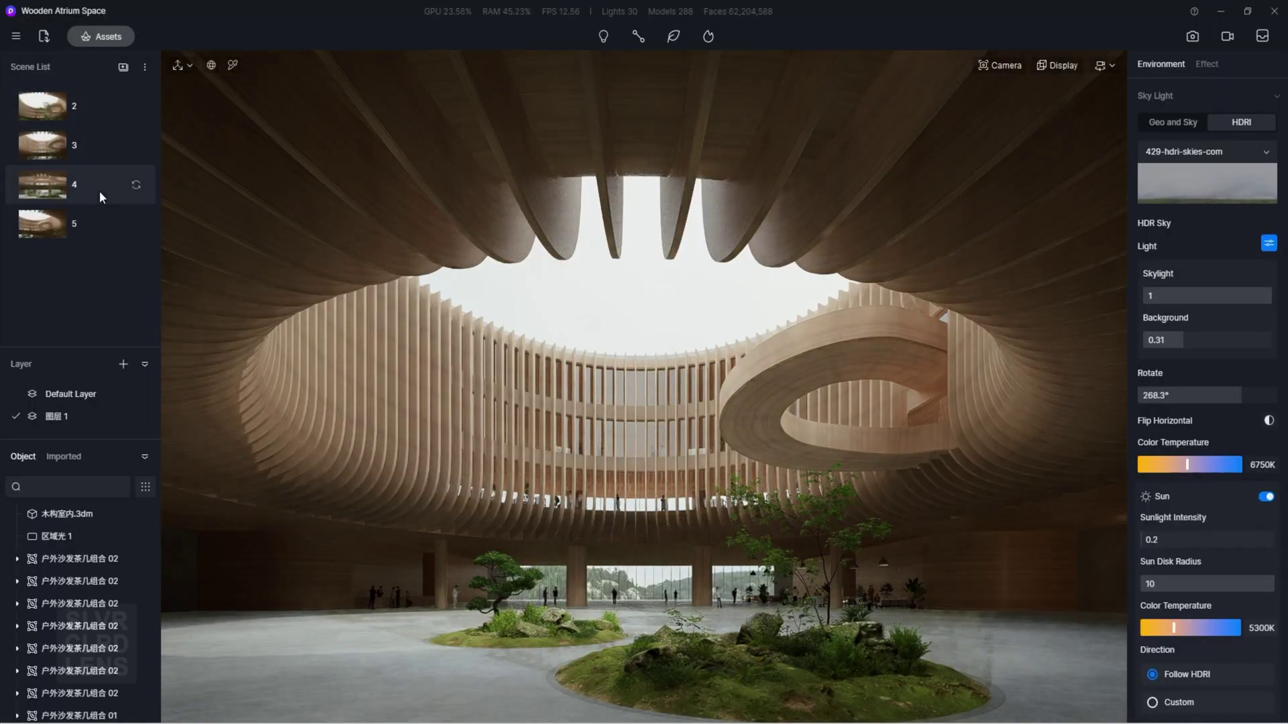
pyautogui.click(107, 221)
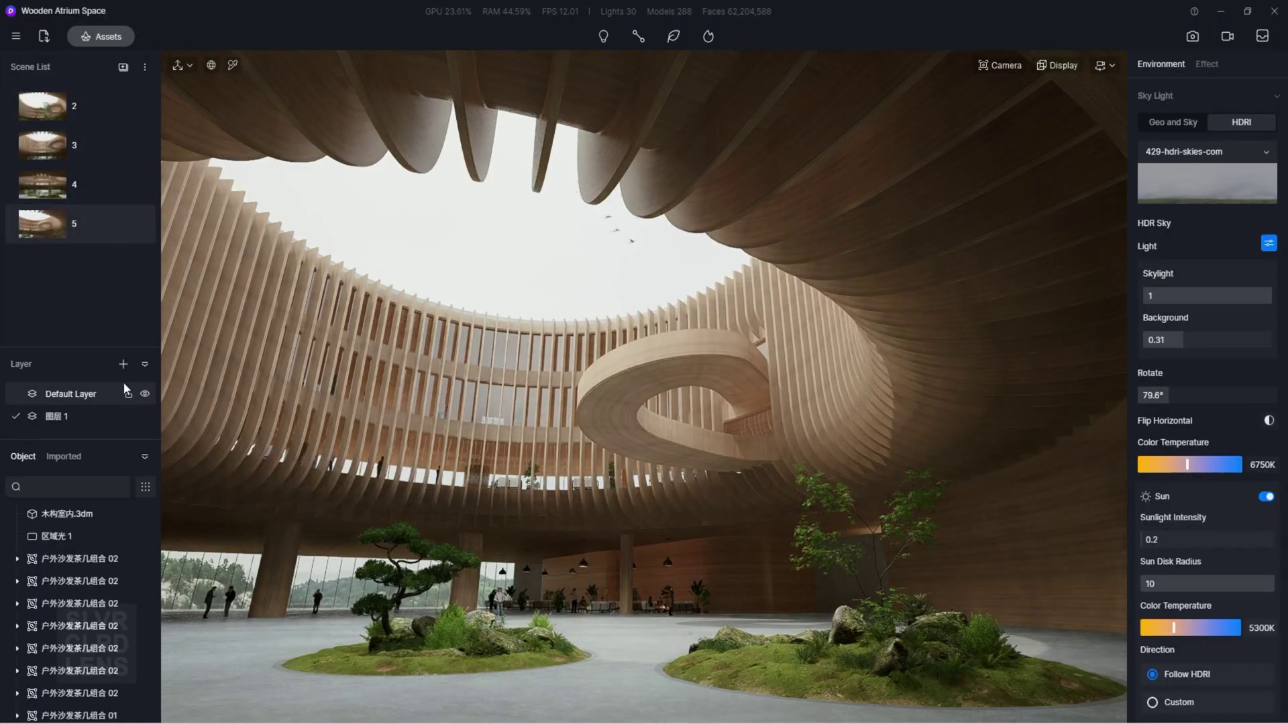
# - Collapse the layer list and look through the scene's object list
pyautogui.click(144, 422)
pyautogui.click(145, 422)
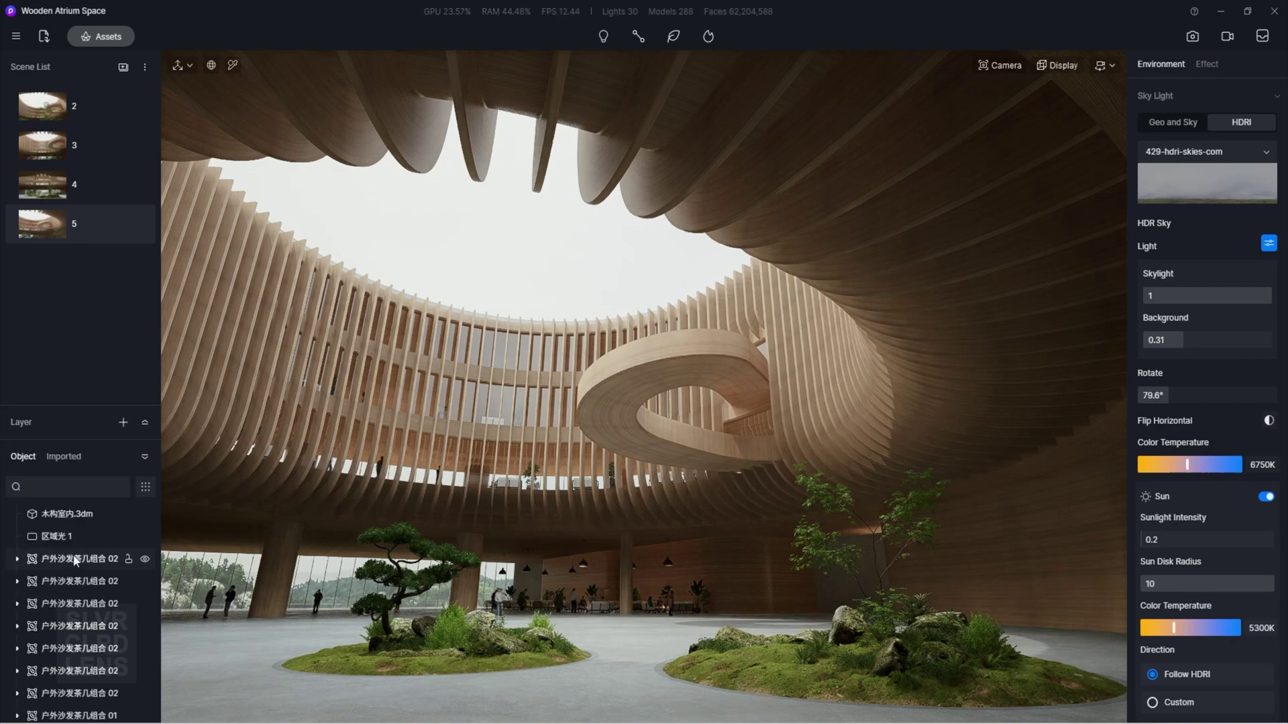
pyautogui.scroll(-5, 71, 585)
pyautogui.scroll(-6, 71, 582)
# - Switch to image rendering mode and preview the framing of scenes 2, 3, 4 and 5
pyautogui.click(1192, 36)
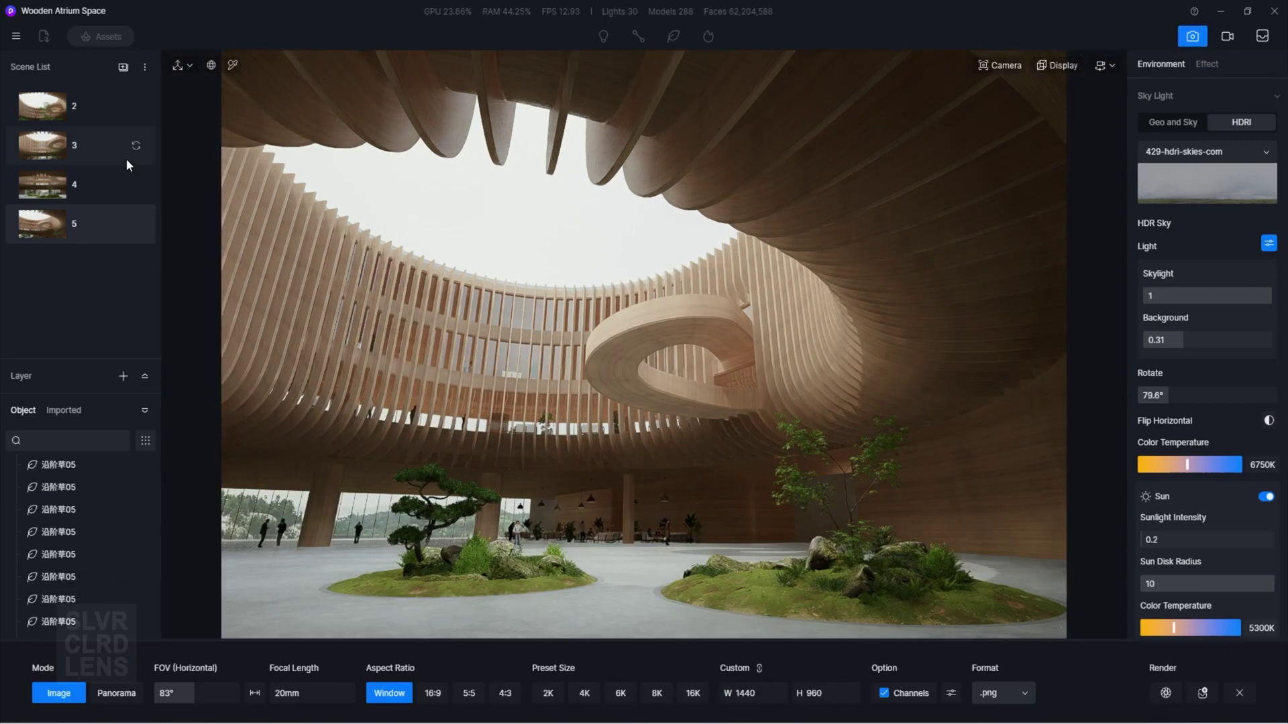
pyautogui.click(89, 111)
pyautogui.click(90, 151)
pyautogui.click(92, 186)
pyautogui.click(93, 223)
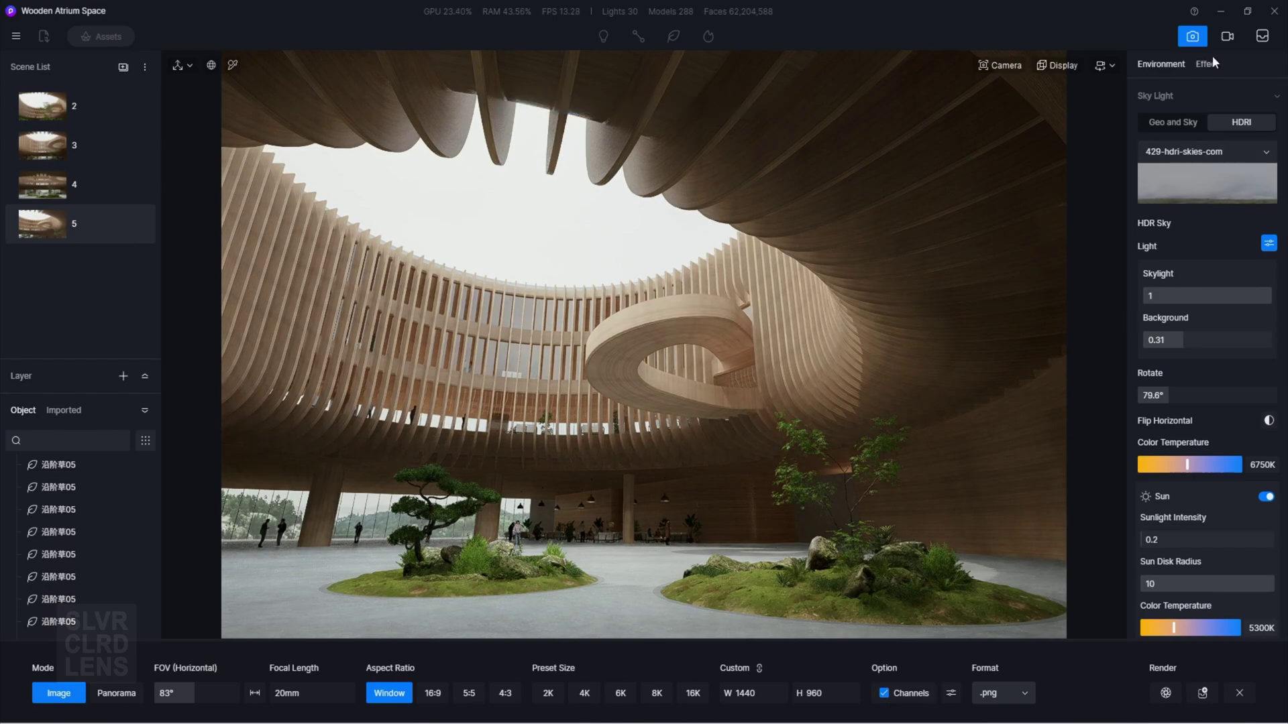
# - Switch to video mode and play back the existing animation clips, including 片段 1, 片段 4 and 片段 5
pyautogui.click(1226, 37)
pyautogui.click(208, 698)
pyautogui.scroll(-1, 65, 715)
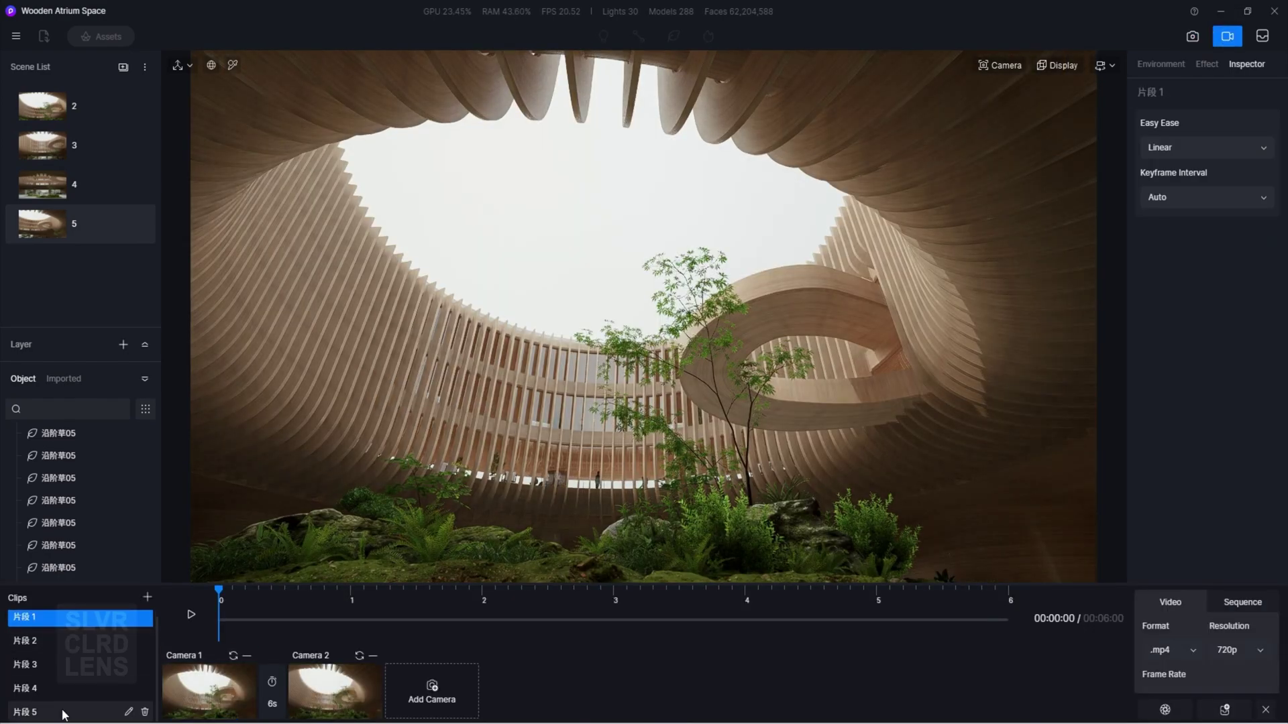
pyautogui.click(106, 644)
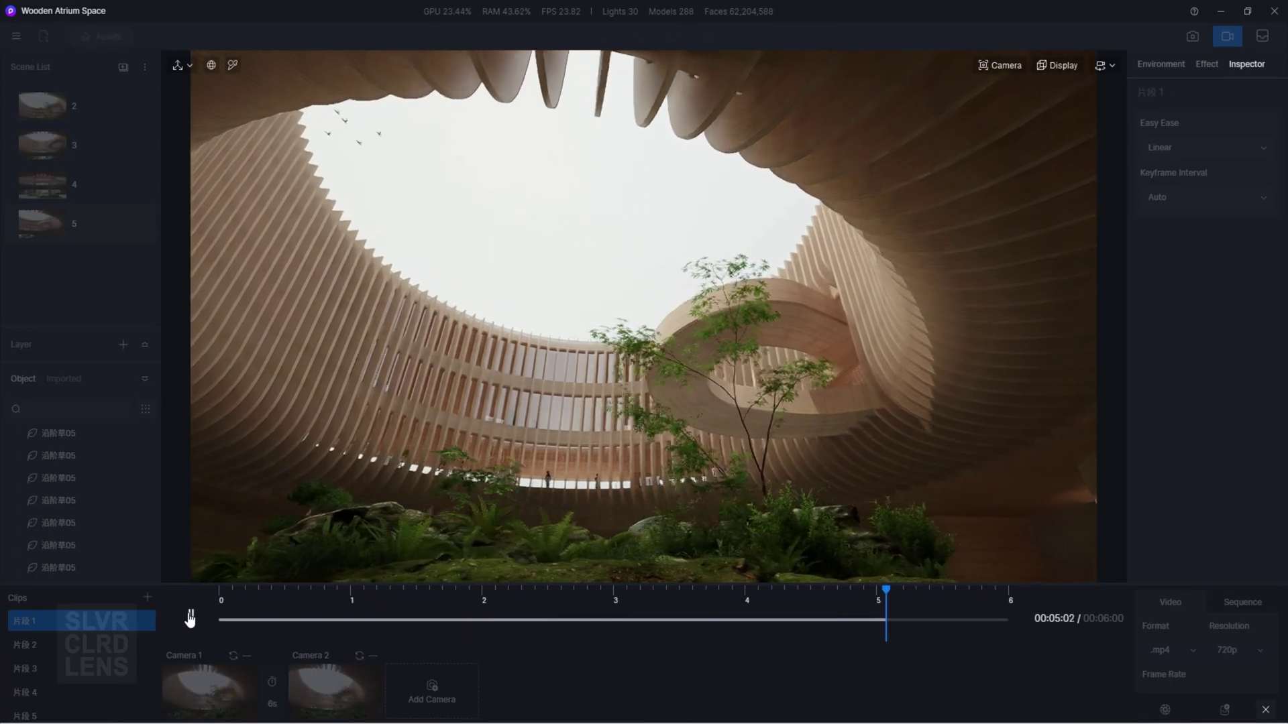
pyautogui.click(191, 615)
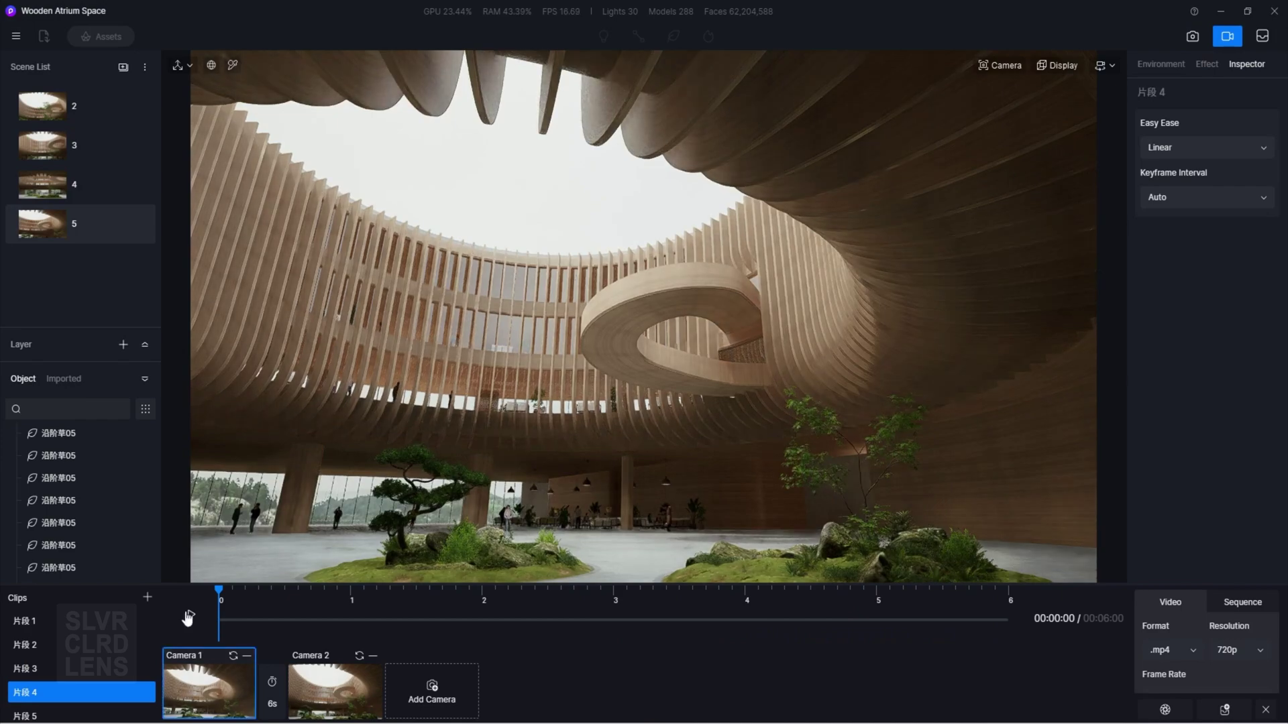
pyautogui.click(191, 615)
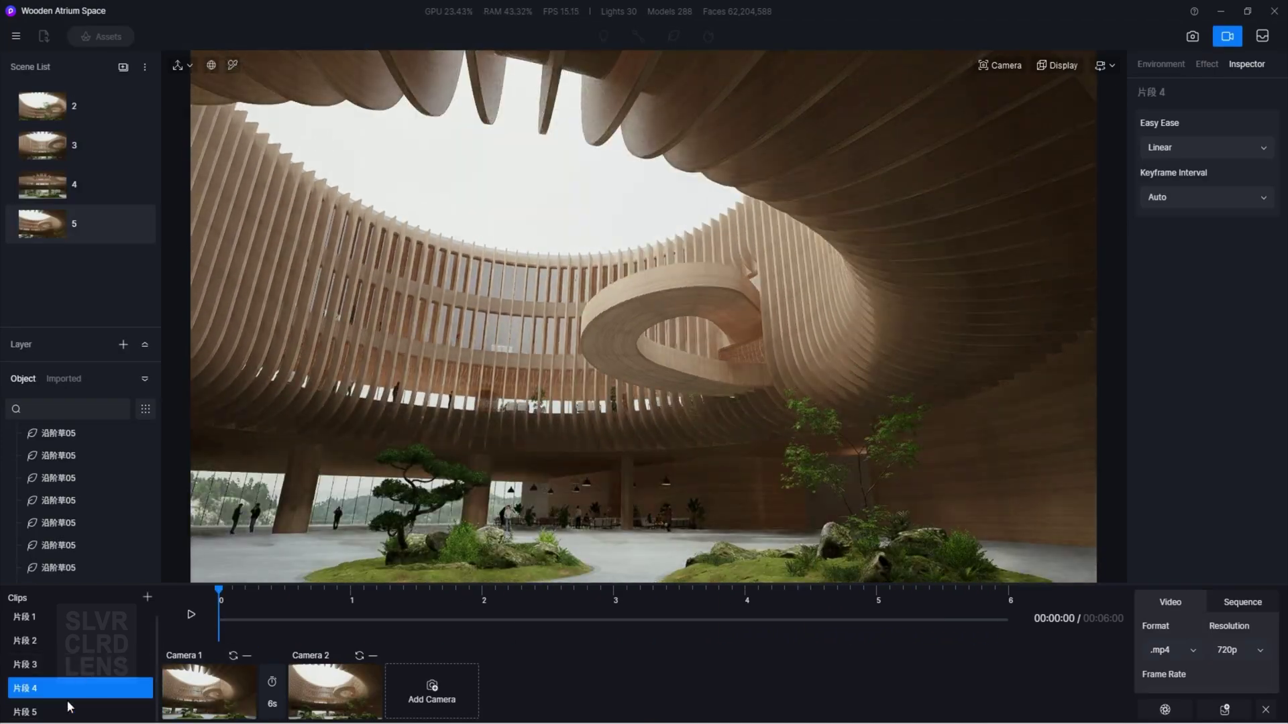
pyautogui.click(191, 615)
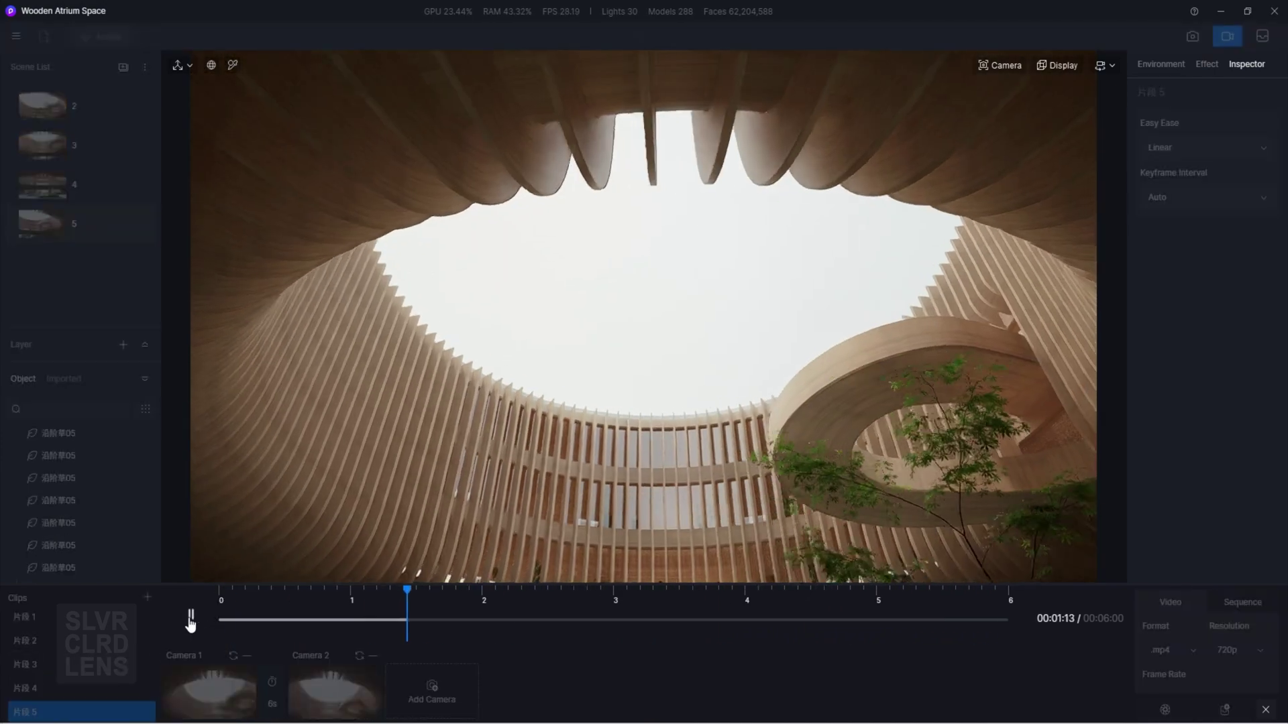
pyautogui.click(191, 617)
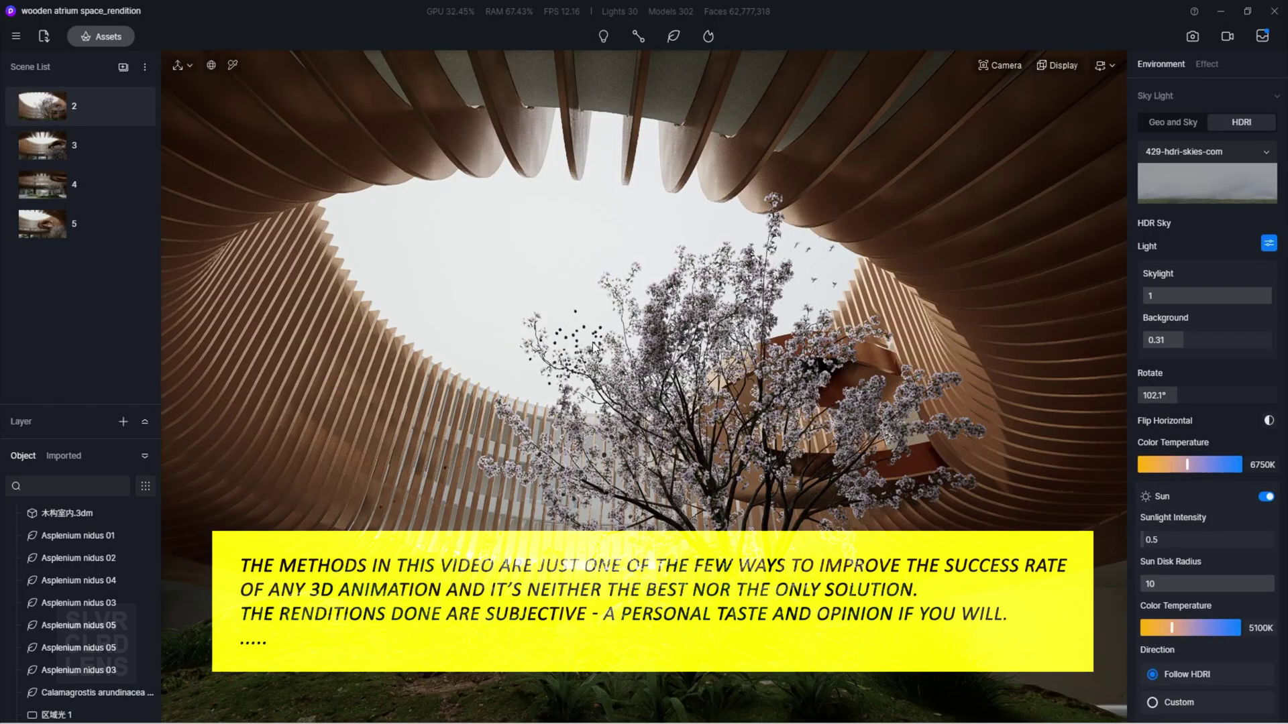
# - Examine the hanging ring's Old Copper material, including its base color map adjustments and roughness, in the wooden atrium space_rendition scene
pyautogui.moveTo(593, 342); pyautogui.dragTo(858, 374, button='right')
pyautogui.press('w')
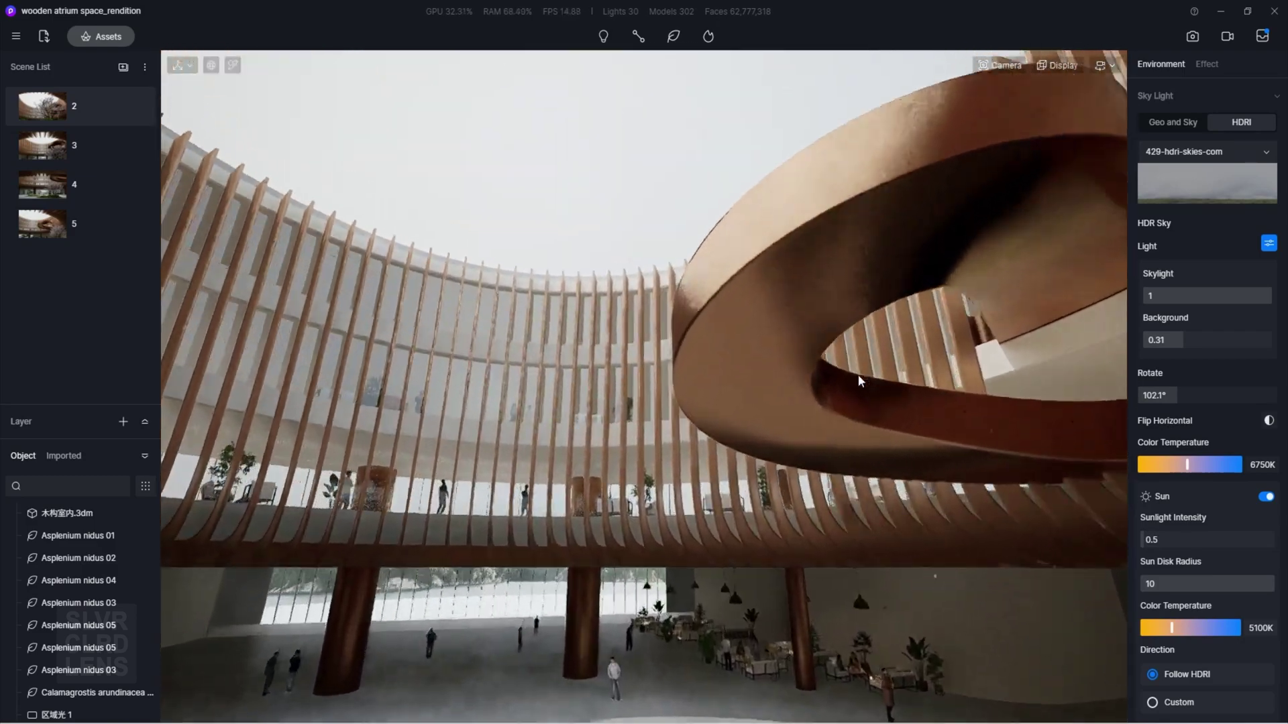
pyautogui.click(759, 282)
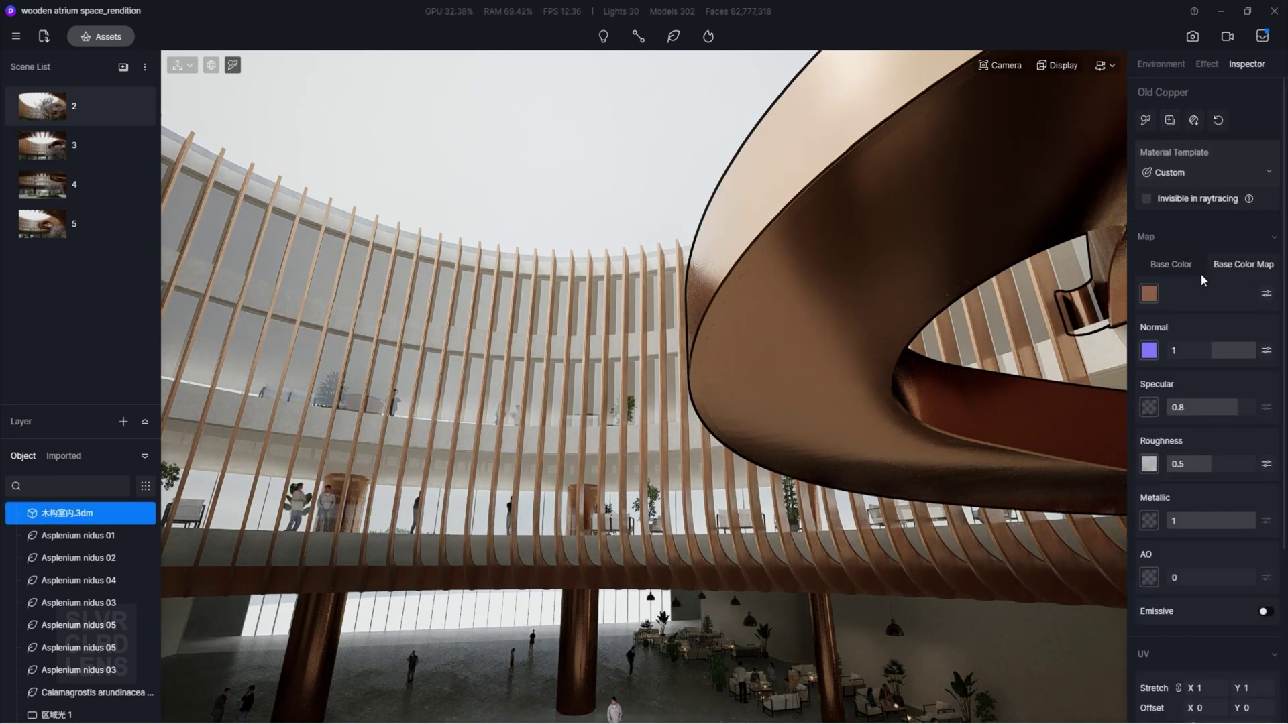
pyautogui.click(1266, 296)
pyautogui.scroll(-9, 1254, 470)
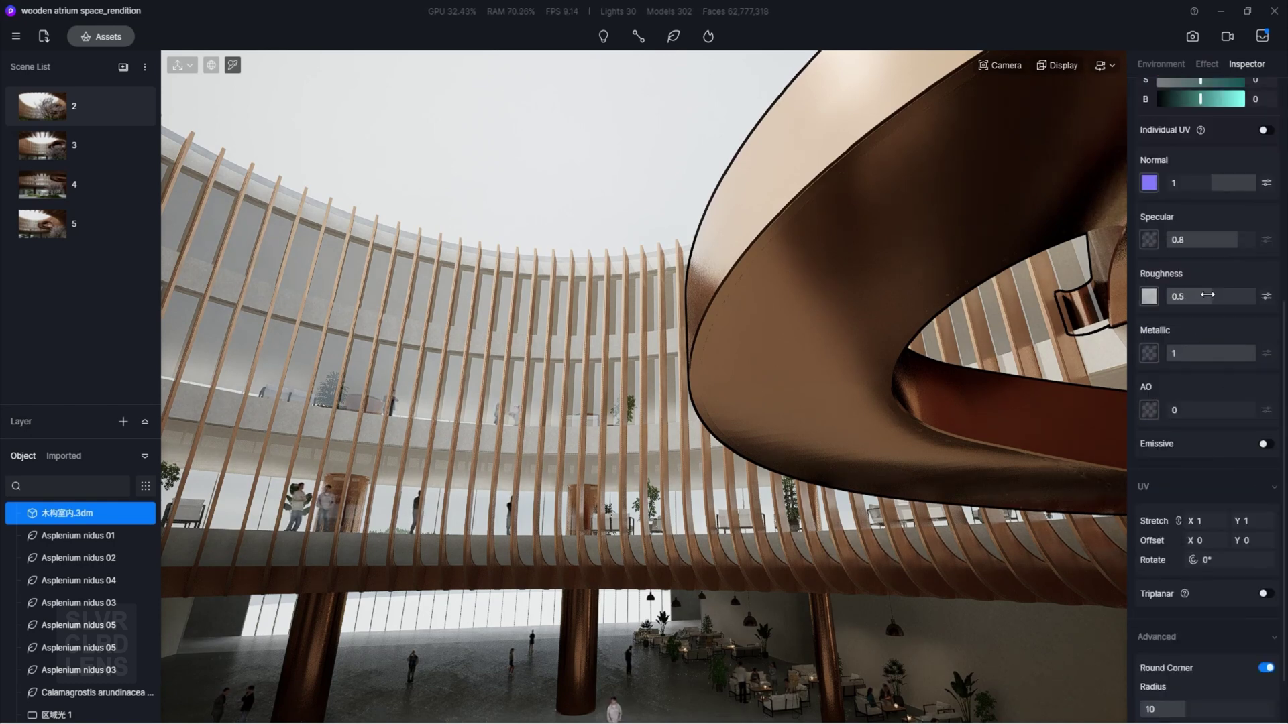
pyautogui.moveTo(1207, 294)
pyautogui.mouseDown()
pyautogui.moveTo(1272, 298)
pyautogui.moveTo(1136, 300)
pyautogui.moveTo(1213, 296)
pyautogui.mouseUp()
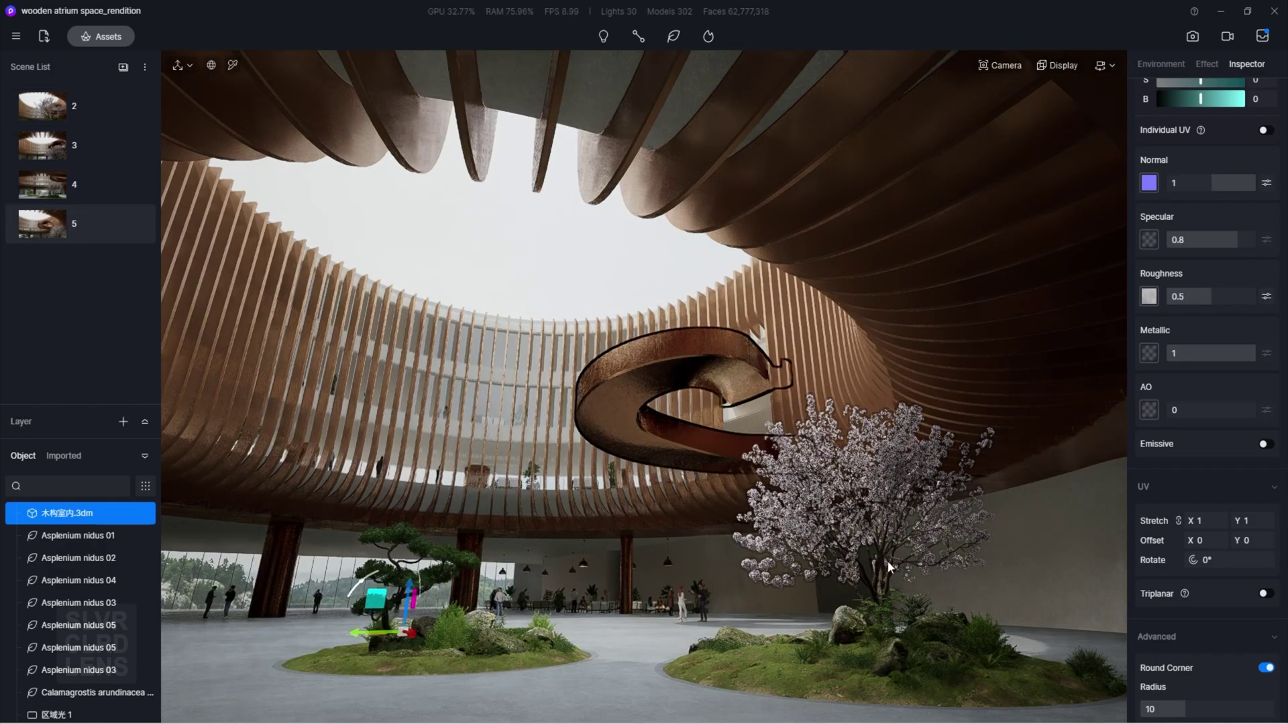
# - Select the blossoming tree on the mound, add its Cerasus 11 model from the Nature assets to the favourites, and show the favourites
pyautogui.click(883, 547)
pyautogui.click(101, 37)
pyautogui.click(58, 248)
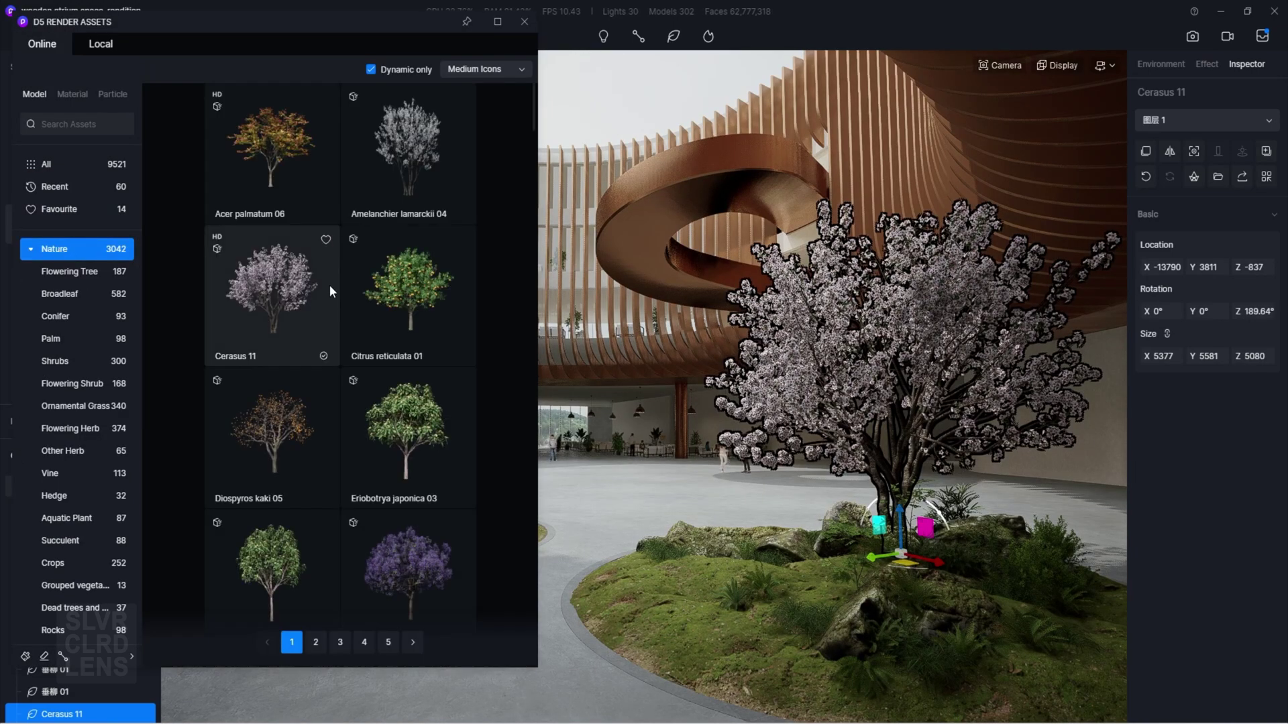
pyautogui.click(326, 240)
pyautogui.click(54, 210)
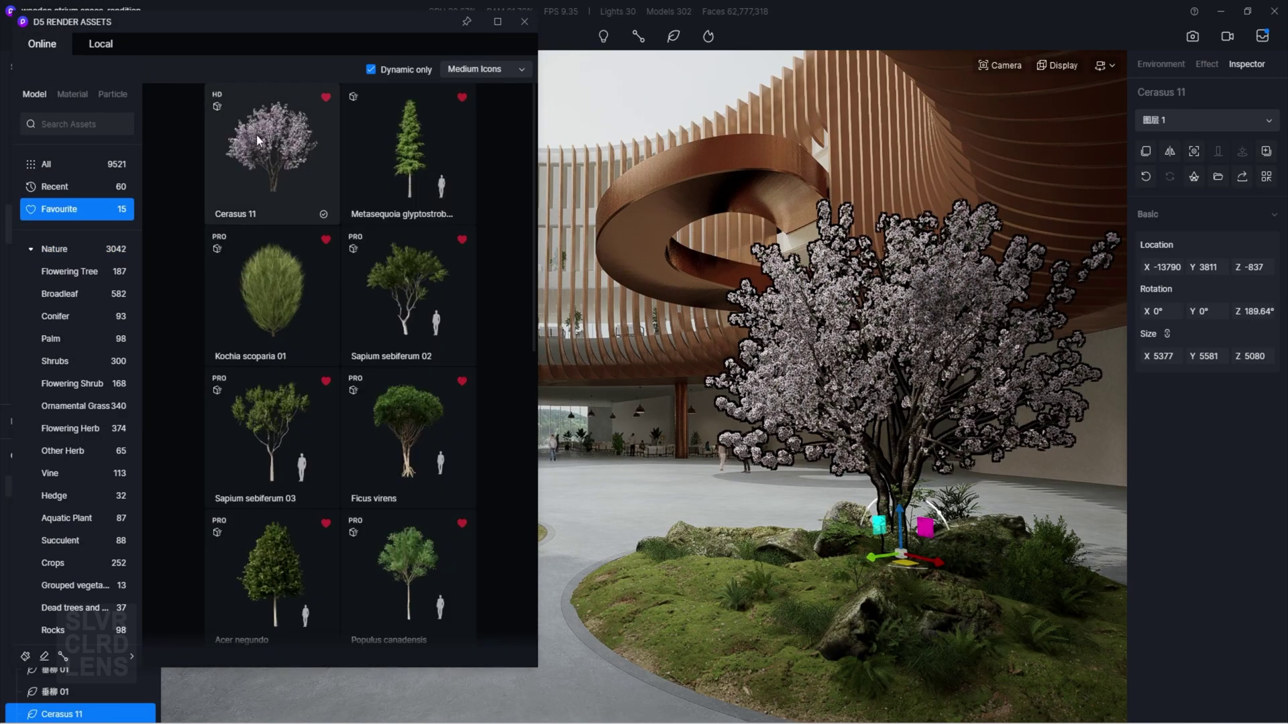
# - Place another Cerasus 11 tree on the floor beside the mound, and delete it
pyautogui.click(257, 135)
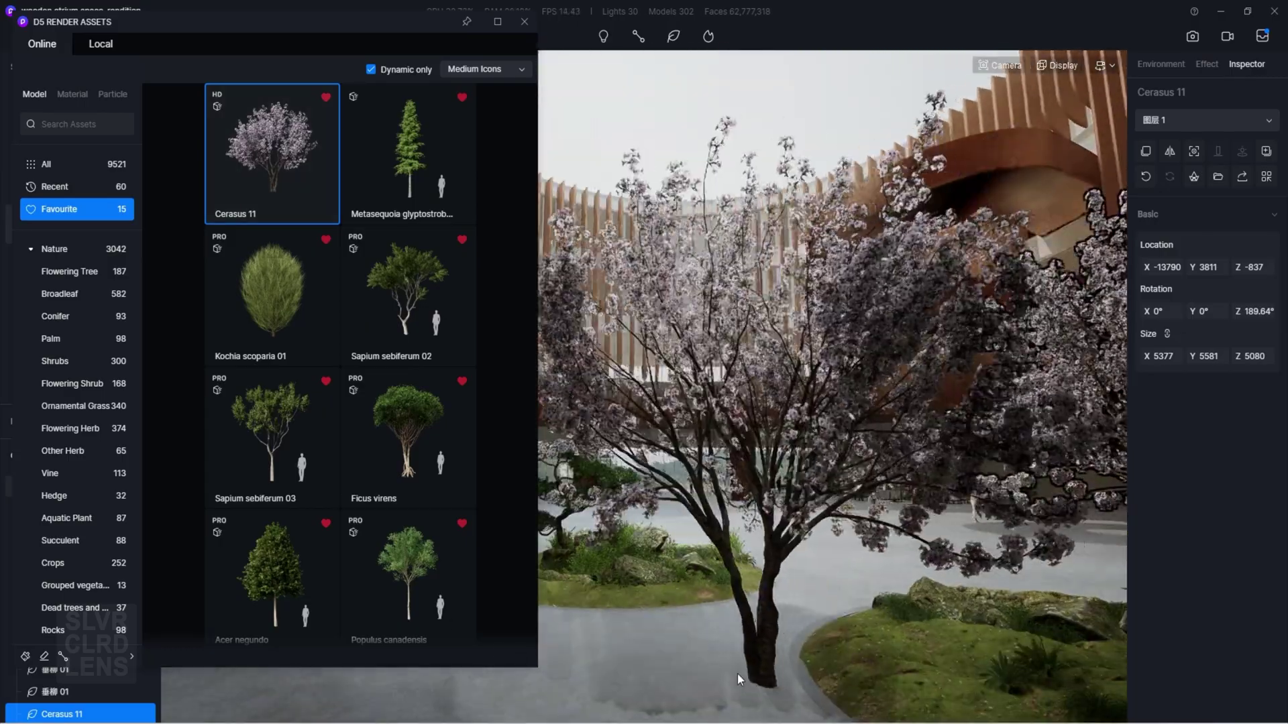
pyautogui.click(739, 672)
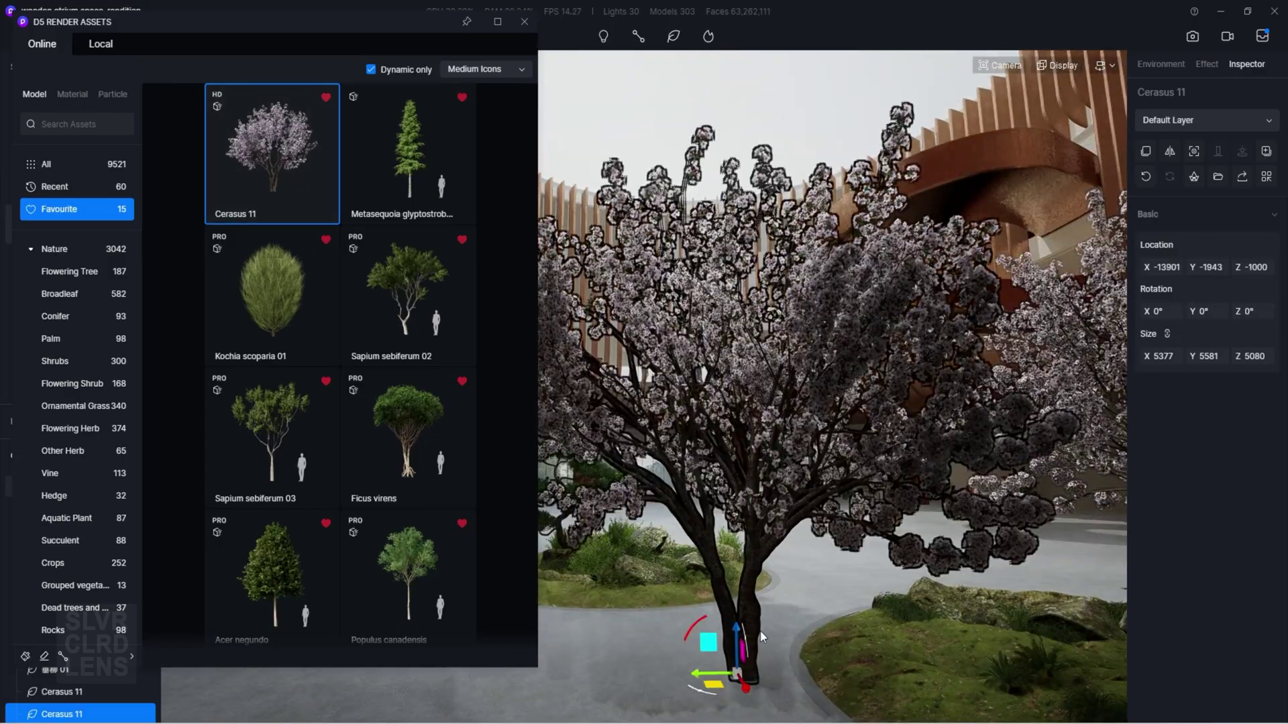
pyautogui.moveTo(760, 631); pyautogui.dragTo(899, 645, button='right')
pyautogui.press('Delete')
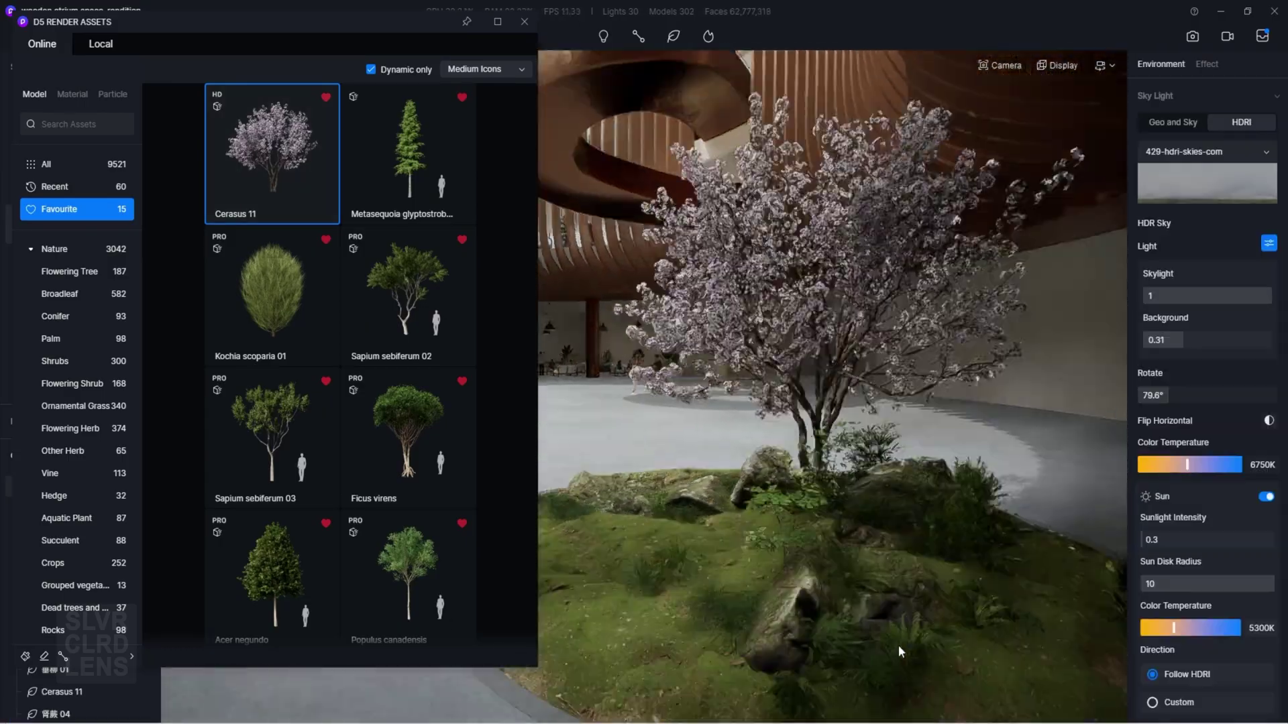
# - Move a shrub and the Asplenium nidus 03 fern off the blossoming tree's mound onto the bare floor
pyautogui.click(878, 503)
pyautogui.moveTo(845, 570); pyautogui.dragTo(1078, 495)
pyautogui.moveTo(1077, 495); pyautogui.dragTo(942, 424, button='right')
pyautogui.press('Delete')
pyautogui.click(495, 621)
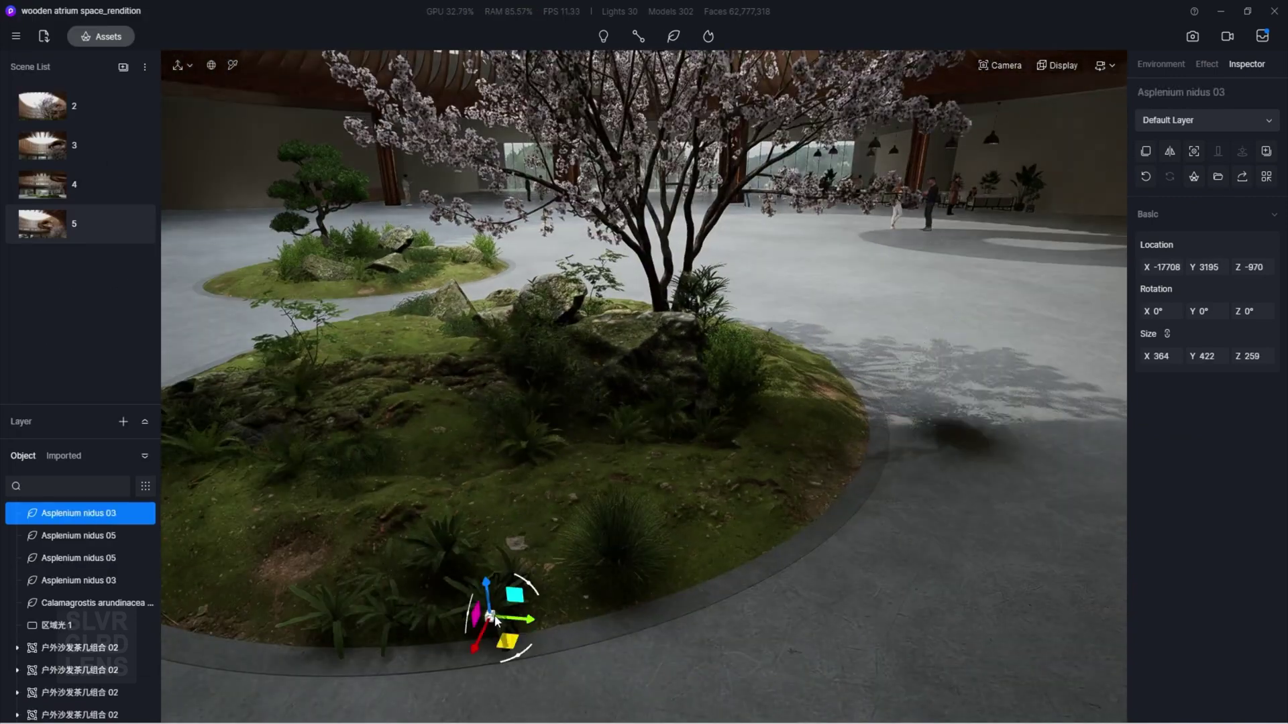
pyautogui.moveTo(495, 621); pyautogui.dragTo(1030, 420)
# - Move the 构树 01 sapling and the palm beside the blossoming tree from the mound onto the bare floor
pyautogui.click(289, 382)
pyautogui.click(305, 339)
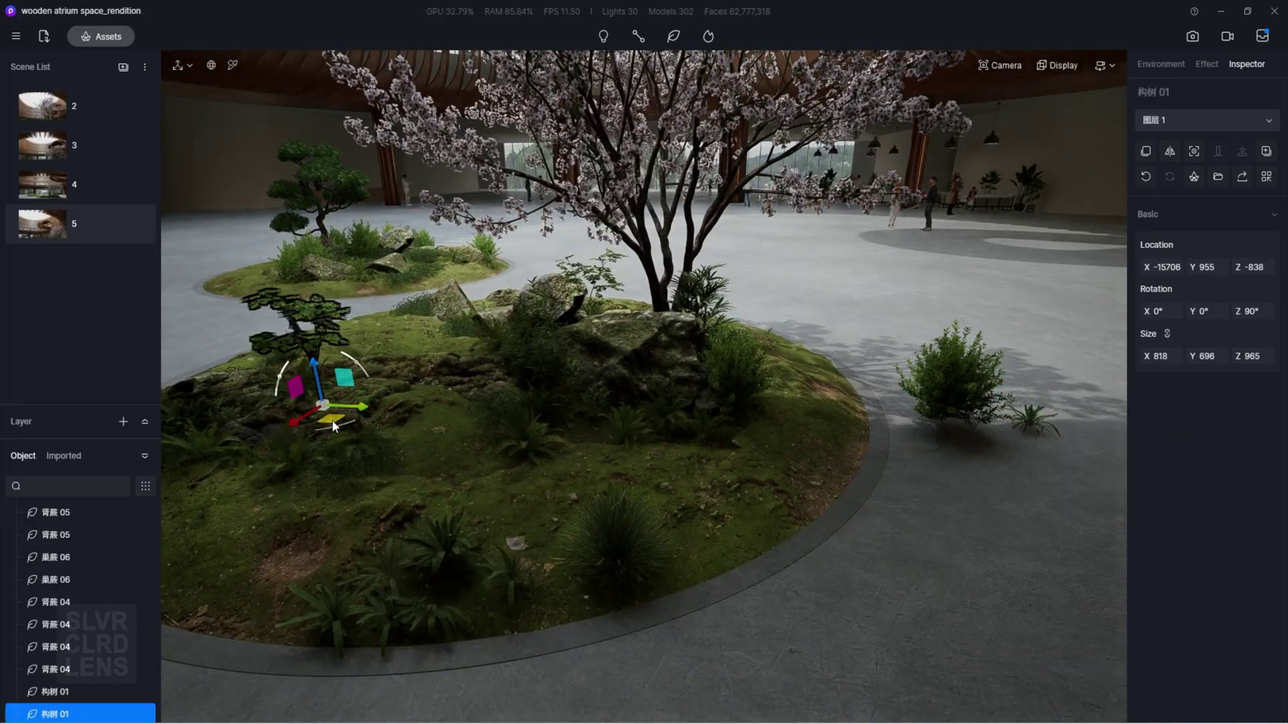
pyautogui.moveTo(333, 421); pyautogui.dragTo(1129, 447)
pyautogui.click(708, 302)
pyautogui.moveTo(718, 377); pyautogui.dragTo(1060, 390)
# - Move the 金叶女贞 10 shrub and the Calamagrostis arundinacea 01 grass off the mound to the other plants on the floor
pyautogui.click(746, 363)
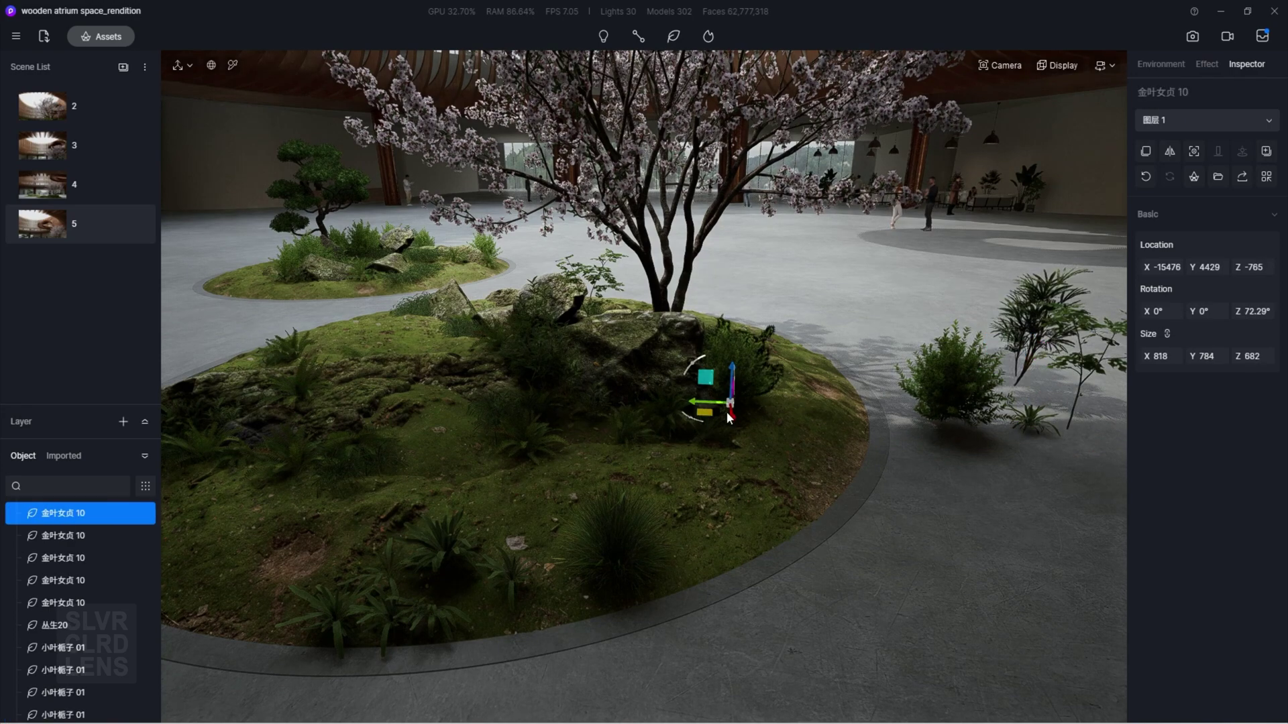
pyautogui.moveTo(729, 405); pyautogui.dragTo(892, 377)
pyautogui.click(537, 443)
pyautogui.click(625, 576)
pyautogui.moveTo(618, 574); pyautogui.dragTo(1027, 484)
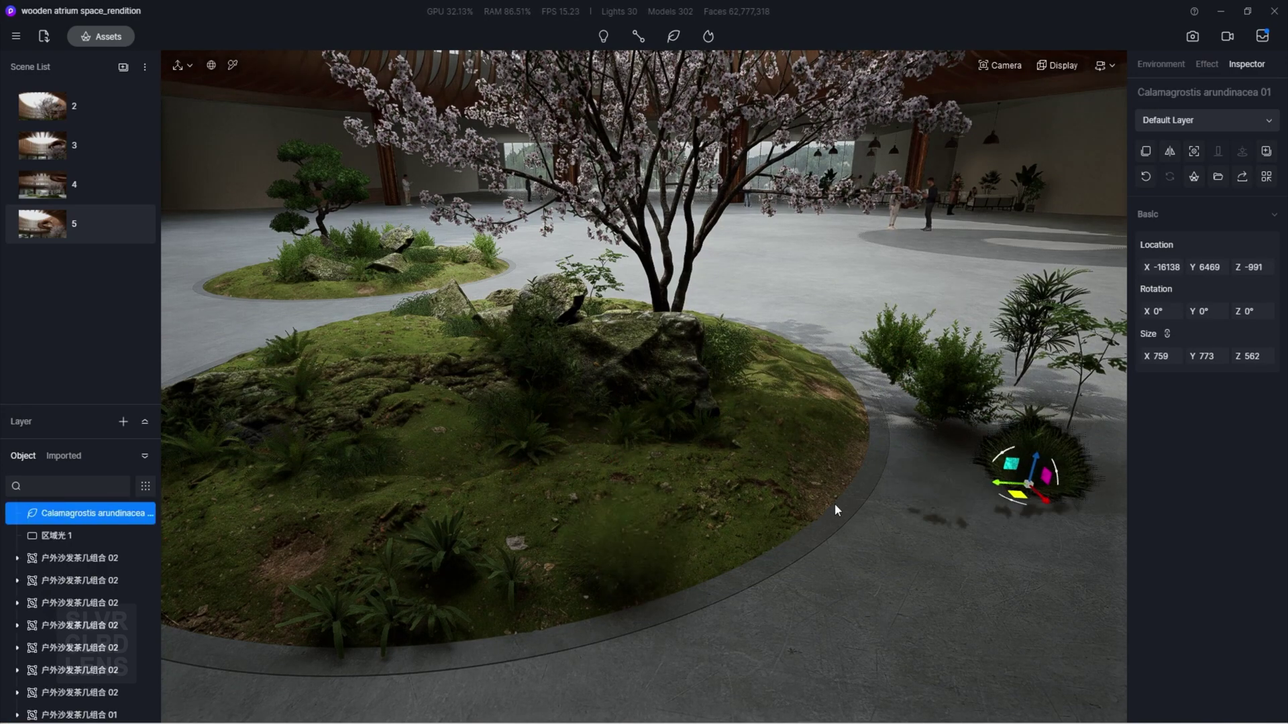
# - Select the relocated plants together and move the group across the floor
pyautogui.moveTo(835, 503); pyautogui.dragTo(420, 484, button='middle')
pyautogui.scroll(-3, 419, 485)
pyautogui.click(486, 413)
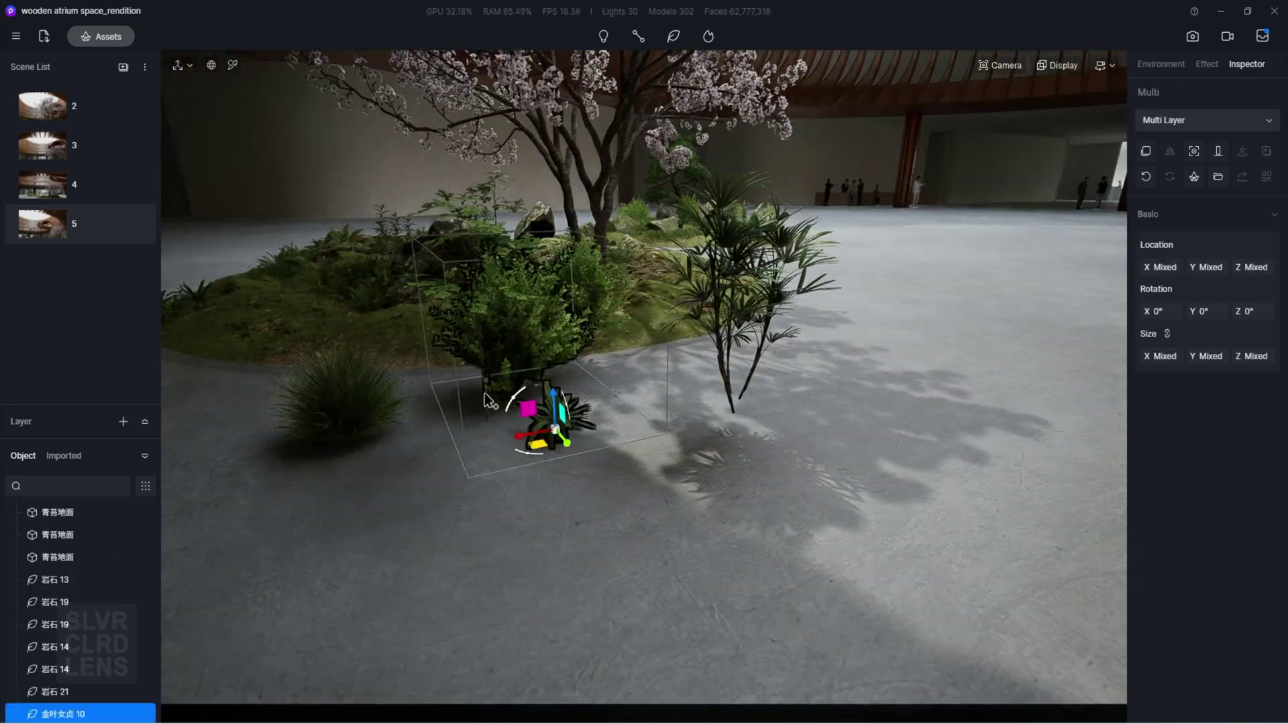
pyautogui.keyDown('ctrl'); pyautogui.click(339, 403); pyautogui.keyUp('ctrl')
pyautogui.keyDown('ctrl'); pyautogui.click(730, 353); pyautogui.keyUp('ctrl')
pyautogui.moveTo(560, 339); pyautogui.dragTo(856, 336)
pyautogui.moveTo(825, 415); pyautogui.dragTo(647, 661, button='middle')
pyautogui.scroll(3, 632, 456)
pyautogui.moveTo(615, 448); pyautogui.dragTo(761, 359)
pyautogui.moveTo(761, 359); pyautogui.dragTo(1040, 274, button='middle')
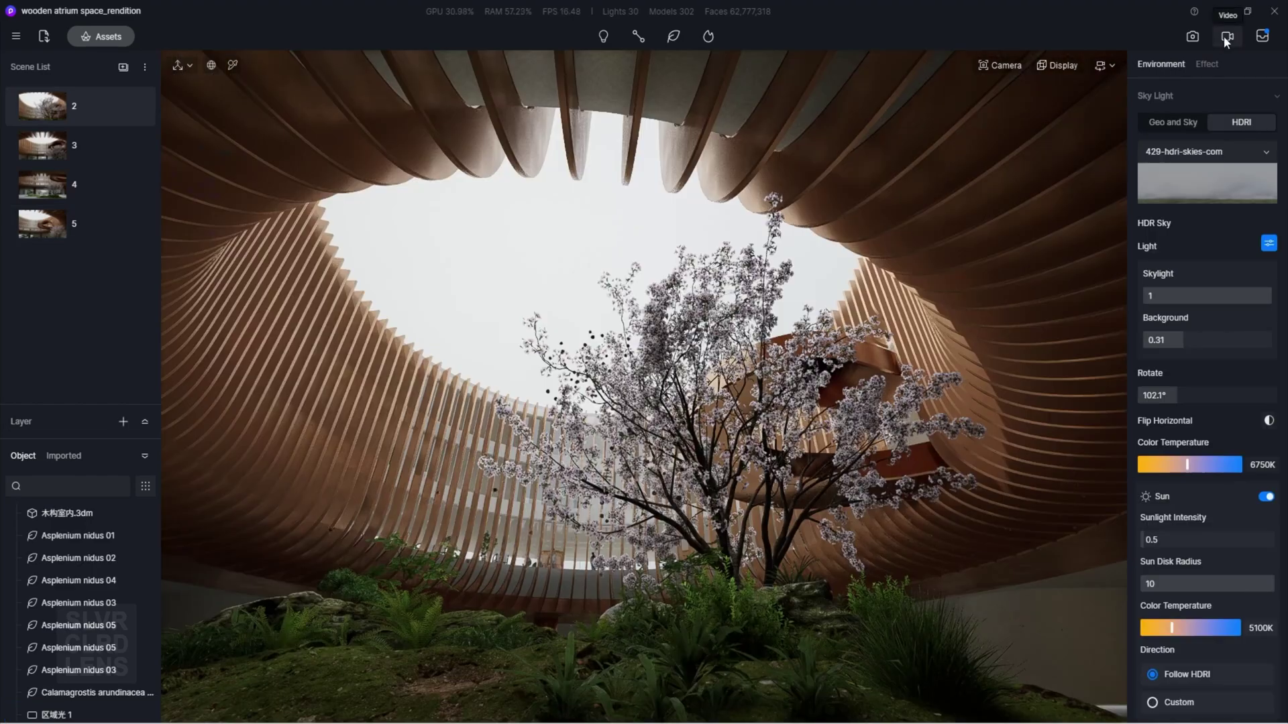
# - Open the video clips, expand the layer list, and preview Clip 1
pyautogui.click(1225, 37)
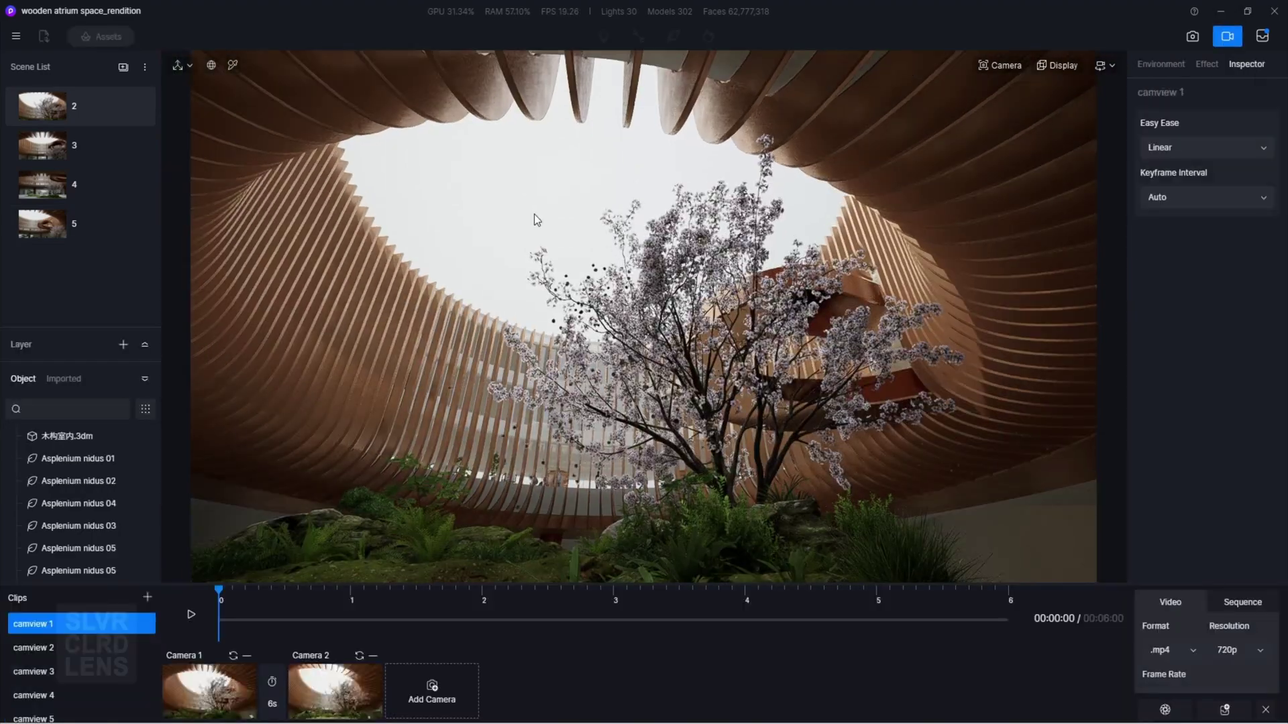
pyautogui.click(145, 379)
pyautogui.click(144, 565)
pyautogui.click(145, 380)
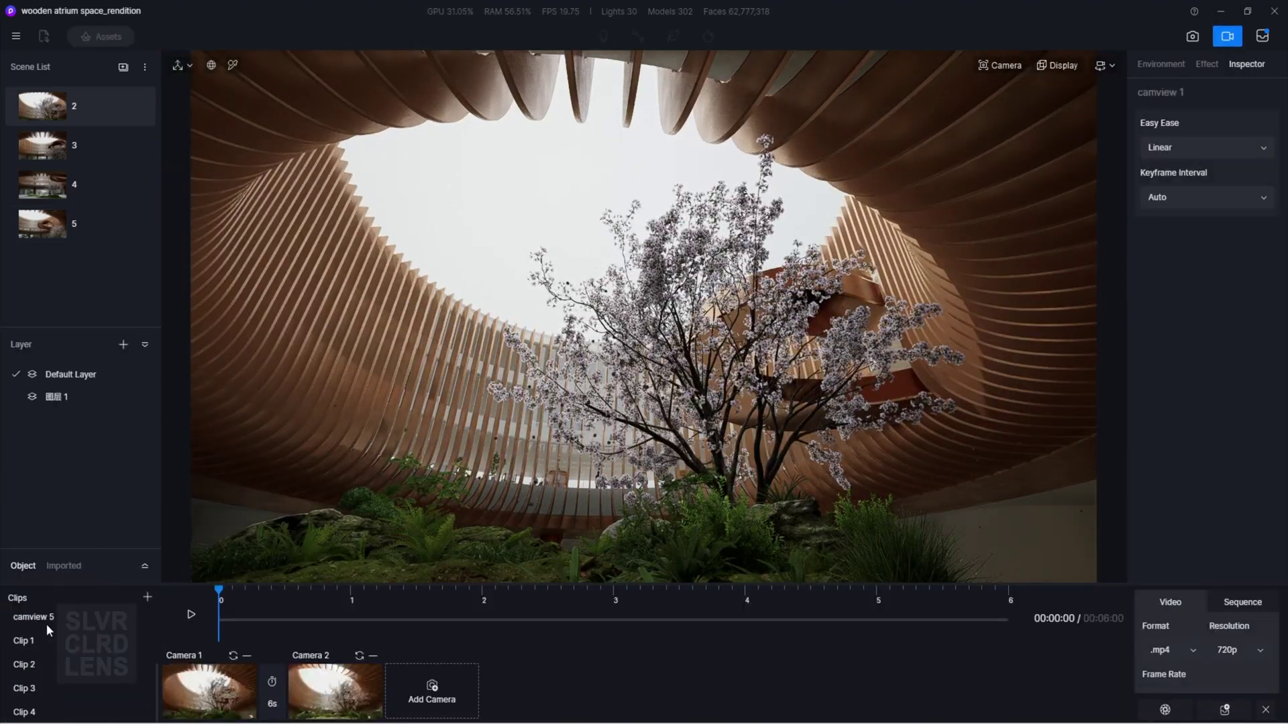
pyautogui.click(24, 640)
pyautogui.click(190, 615)
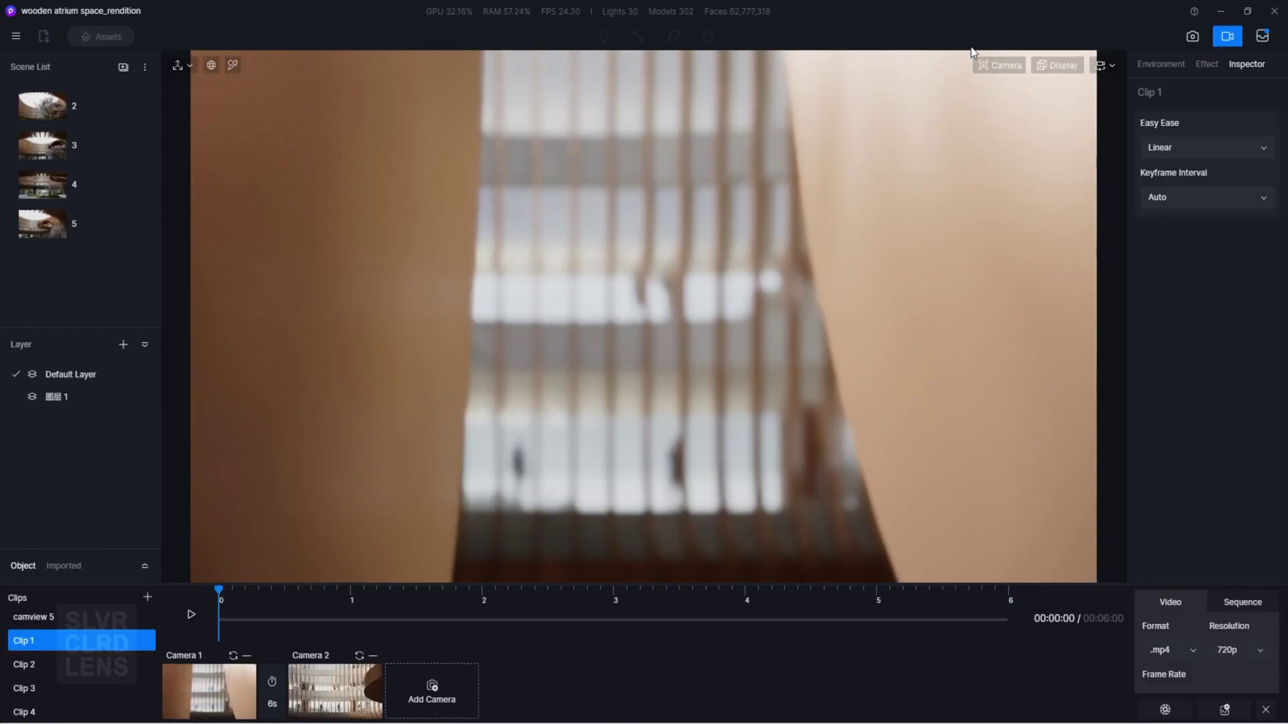
# - Overlay the composition grid and preview the camera framing and motion of Clip 1 and Clip 3
pyautogui.click(1101, 65)
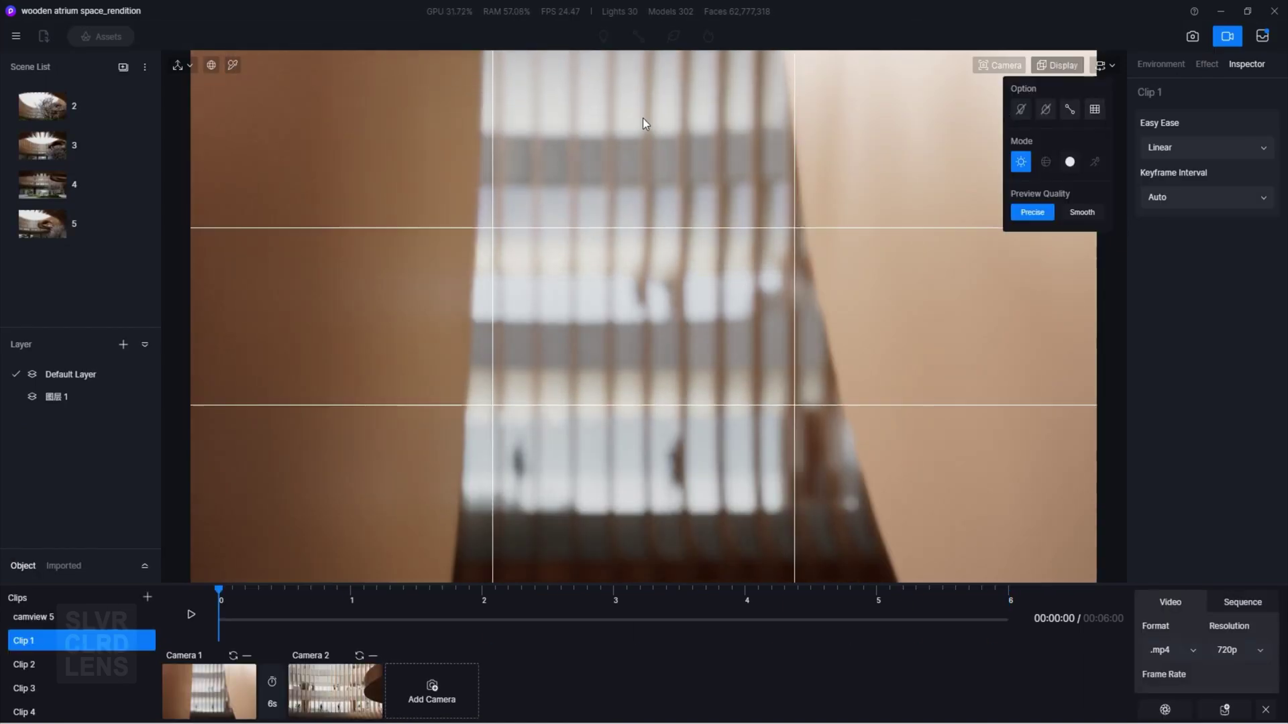
pyautogui.click(780, 347)
pyautogui.click(210, 688)
pyautogui.click(342, 686)
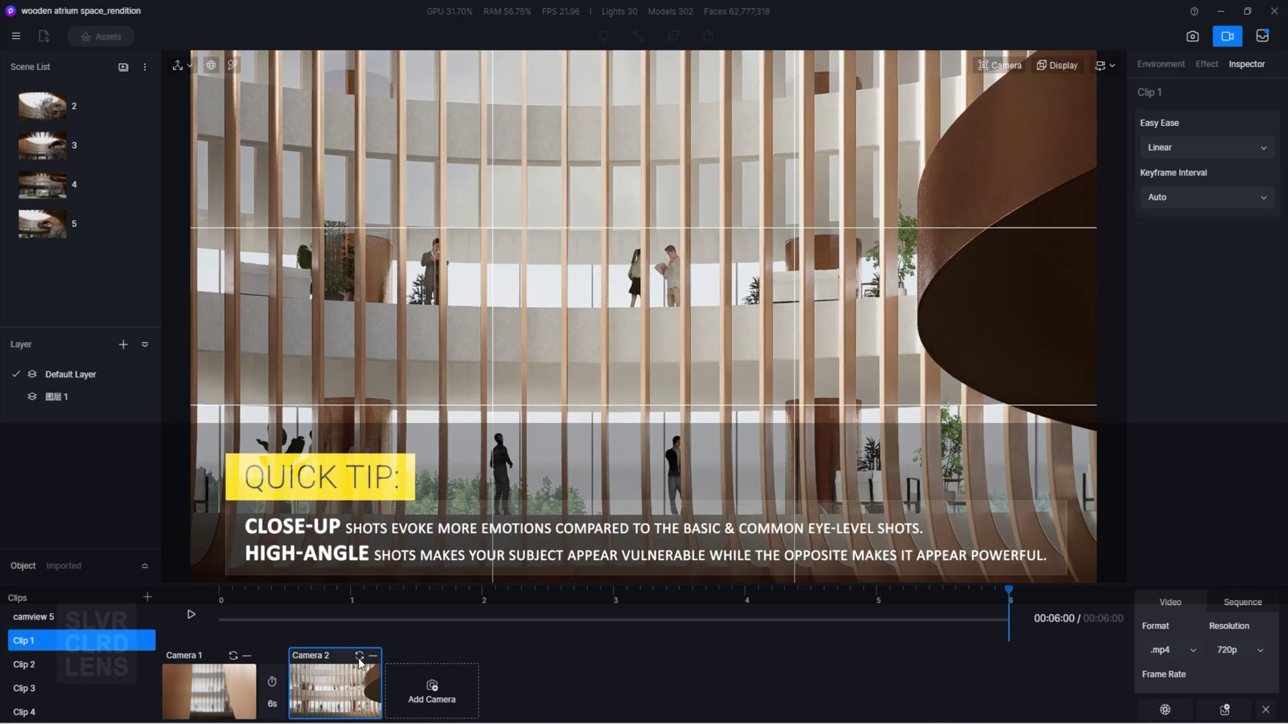
pyautogui.click(192, 615)
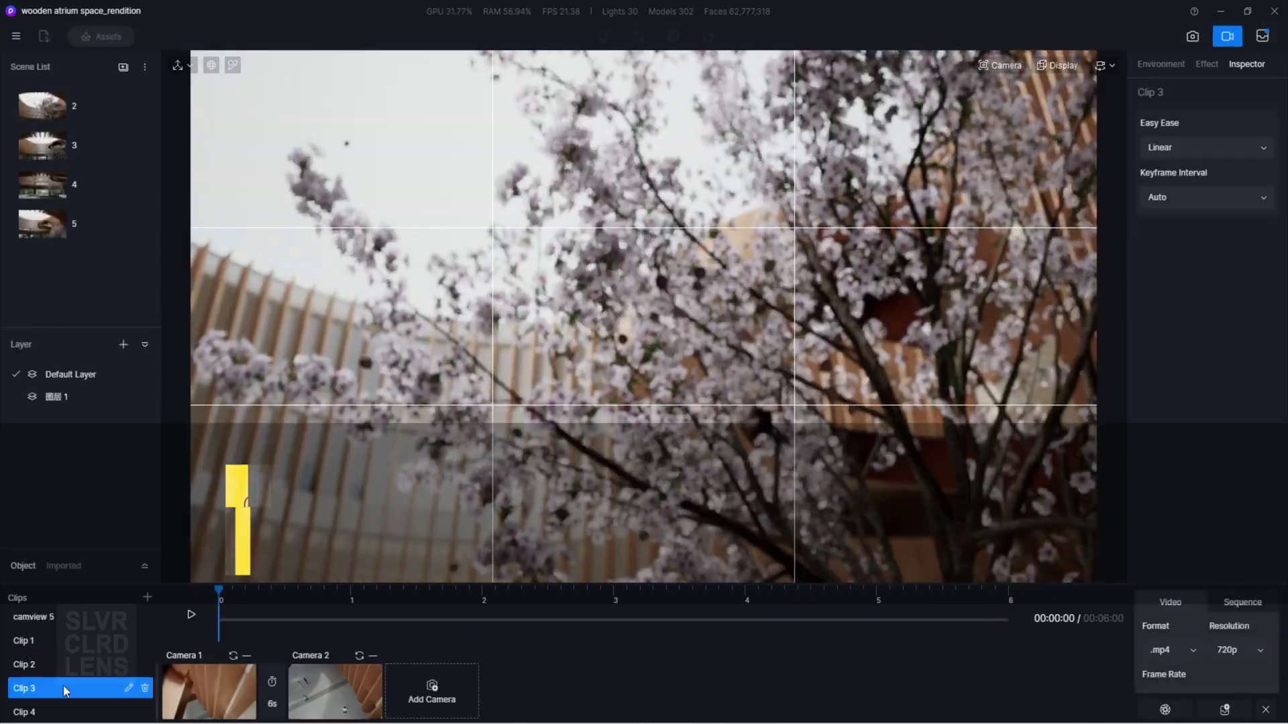
pyautogui.click(191, 615)
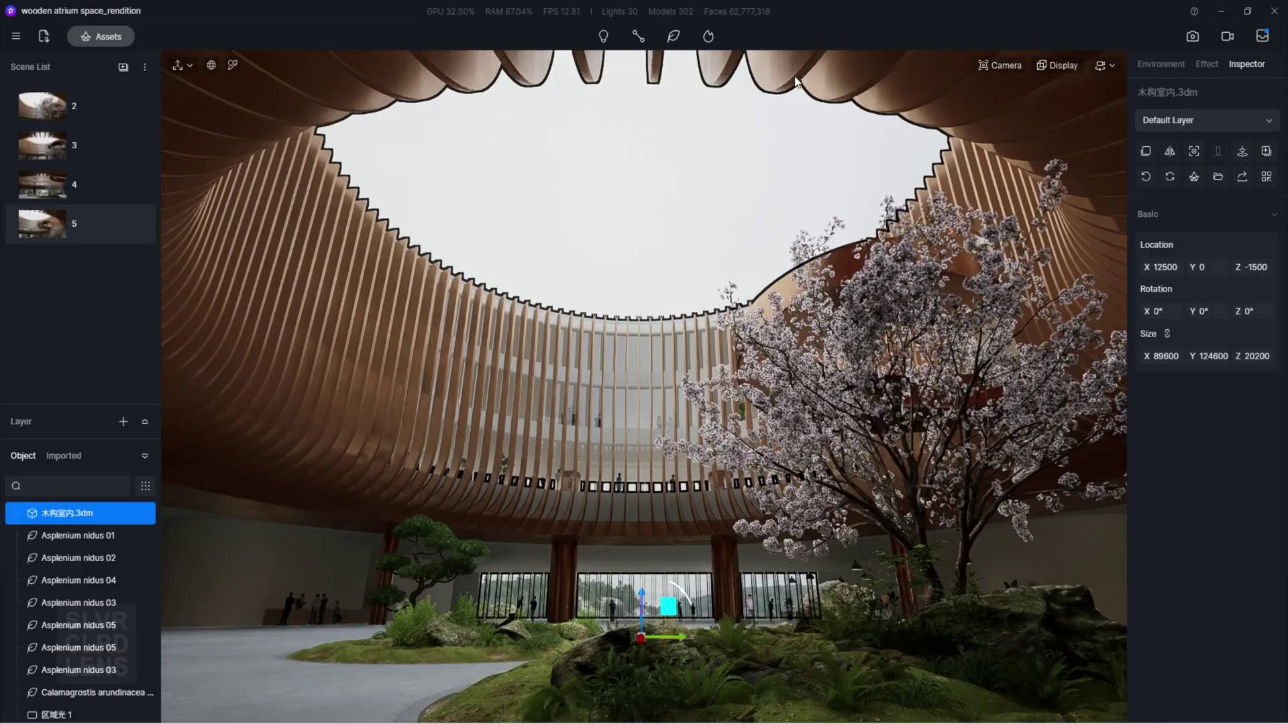
# - Add the Sakura particle from the Falling Leaves assets to the favourites and place it near the blossoming tree
pyautogui.click(708, 37)
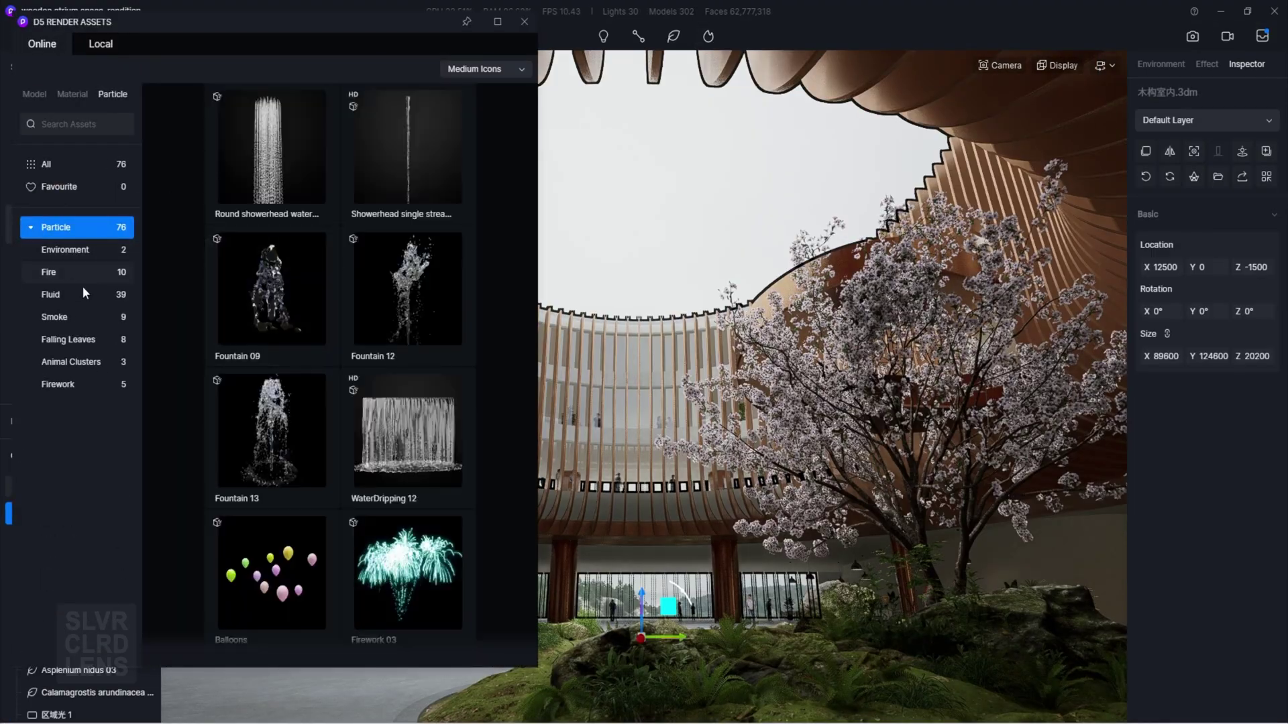
pyautogui.click(94, 340)
pyautogui.scroll(-2, 420, 439)
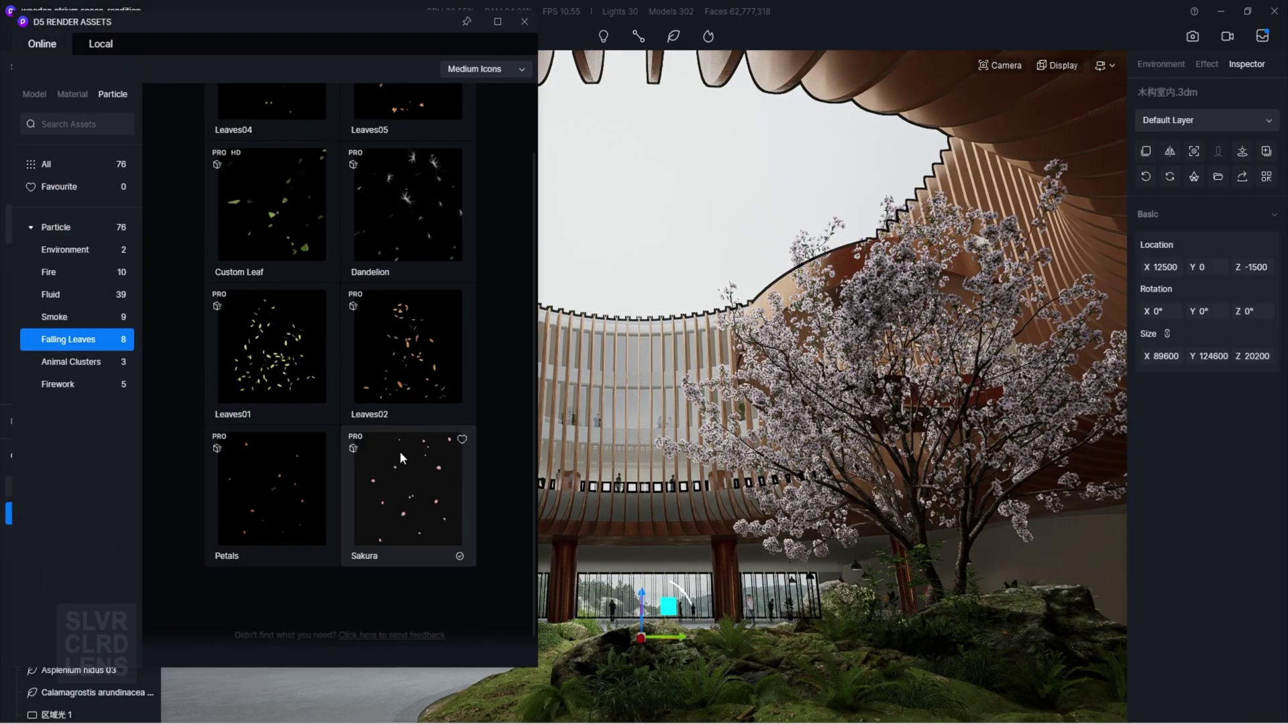
pyautogui.click(462, 440)
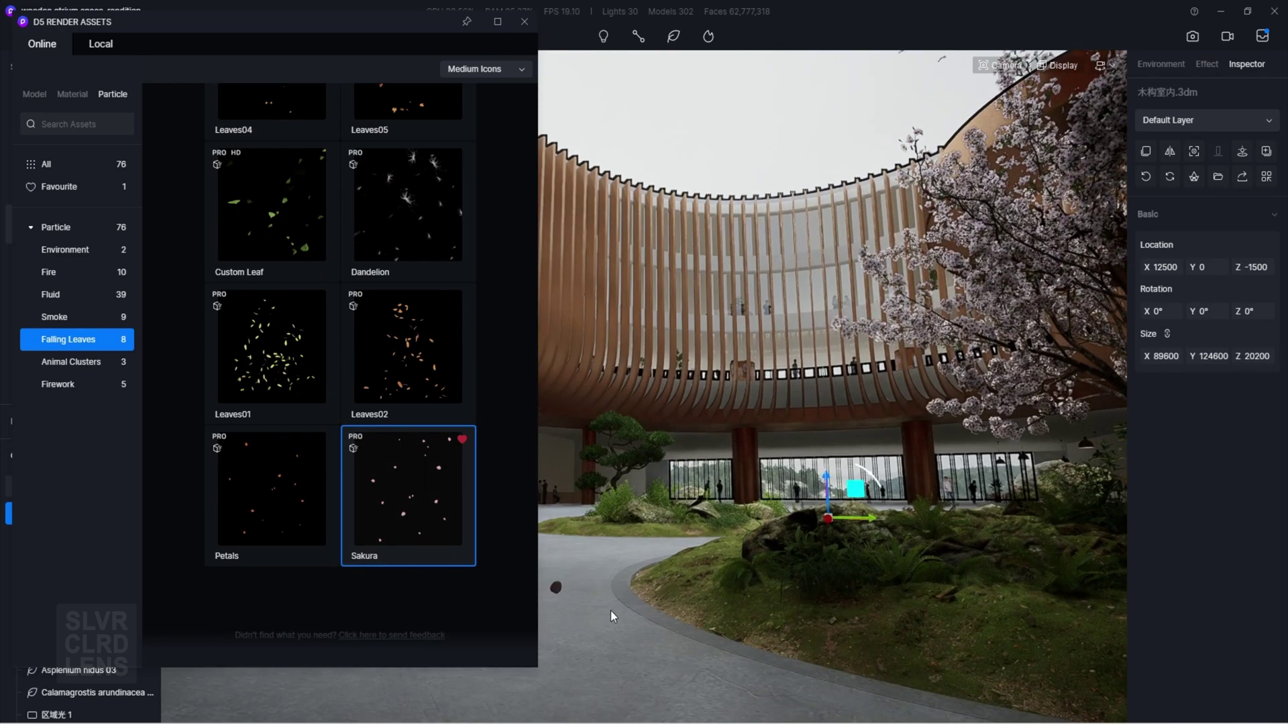
pyautogui.click(701, 500)
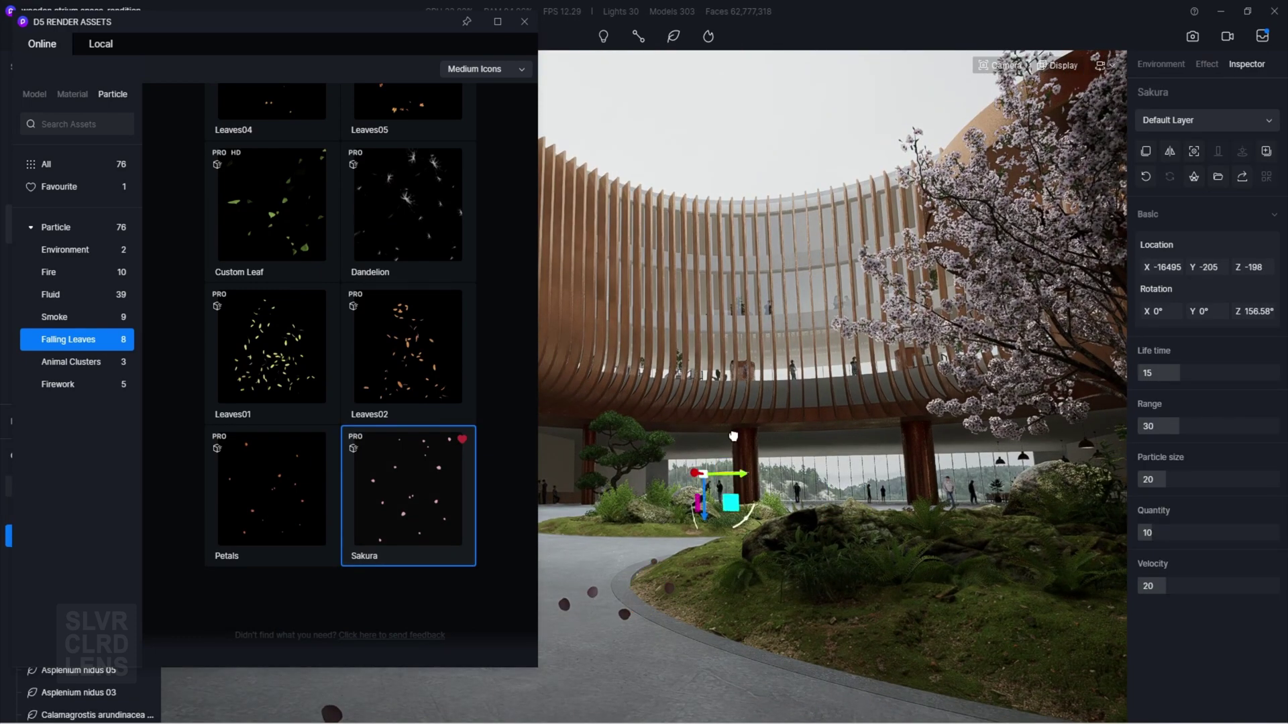
# - Raise the Sakura emitter to Z 2219 beside the tree, and set its quantity to 68 and velocity to 100
pyautogui.moveTo(898, 68); pyautogui.dragTo(884, 59)
pyautogui.moveTo(884, 59); pyautogui.dragTo(937, 141, button='right')
pyautogui.moveTo(744, 218); pyautogui.dragTo(731, 268)
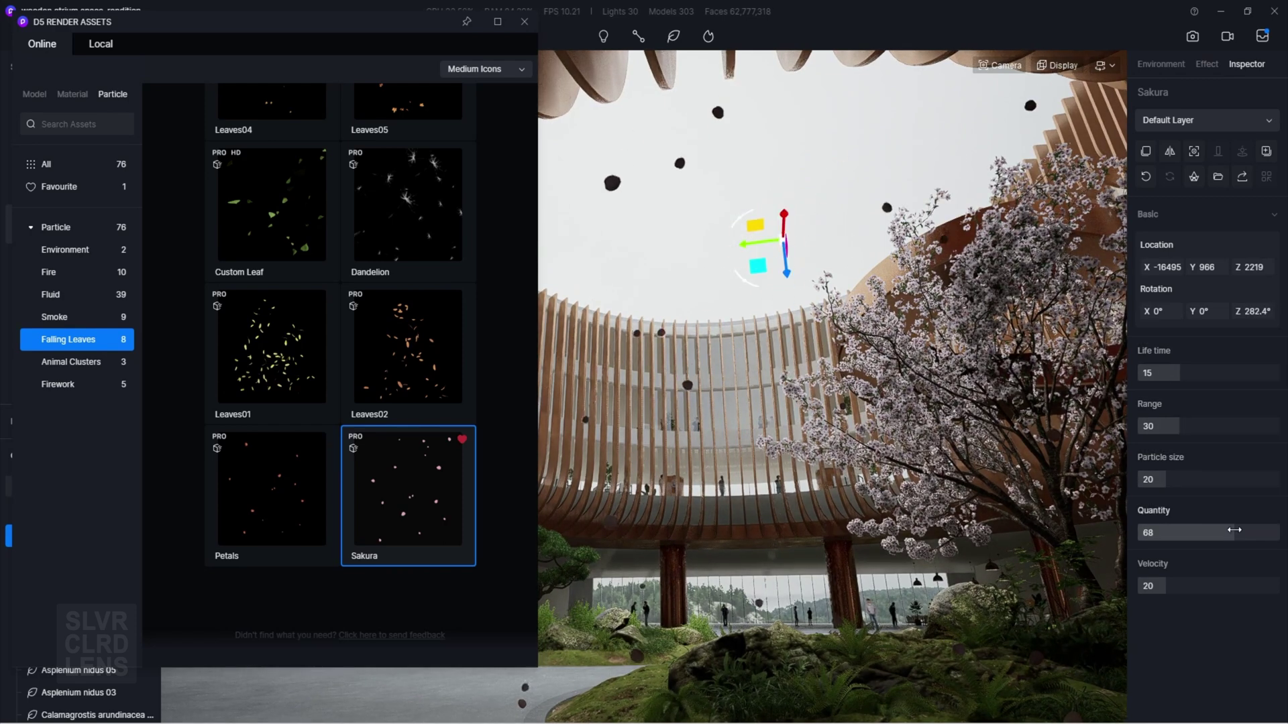
pyautogui.moveTo(1167, 585); pyautogui.dragTo(1281, 584)
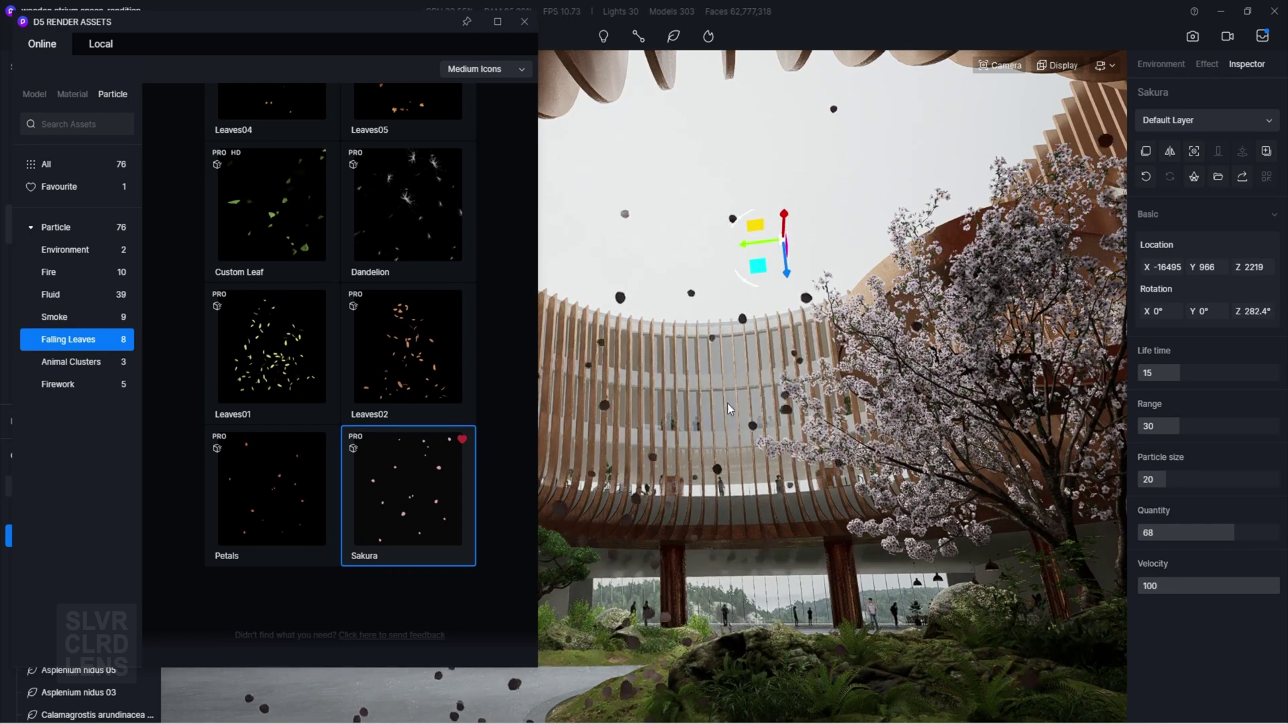
# - Set the Sakura emitter's velocity to 12, quantity to 25, particle size to 90, life time to 50 and range to 51
pyautogui.moveTo(1174, 585); pyautogui.dragTo(1154, 585)
pyautogui.click(1196, 538)
pyautogui.moveTo(1267, 474); pyautogui.dragTo(1266, 474)
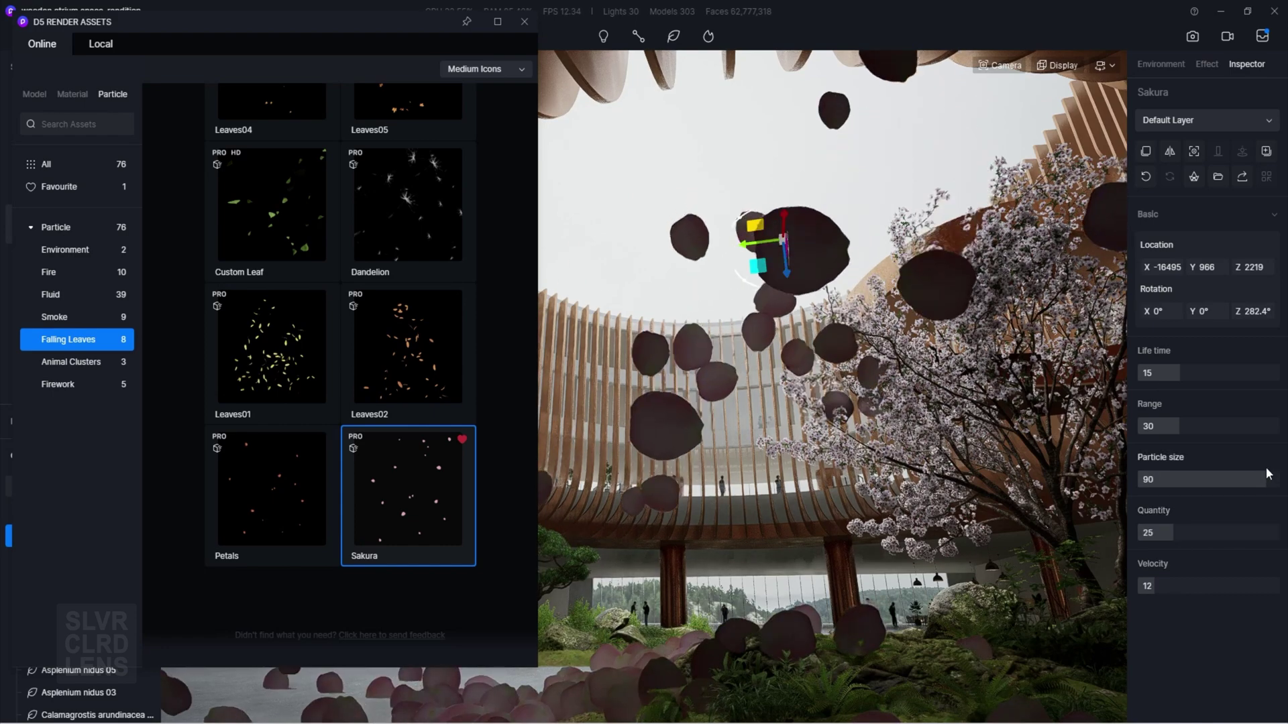
pyautogui.moveTo(865, 376); pyautogui.dragTo(722, 537, button='right')
pyautogui.moveTo(1175, 373); pyautogui.dragTo(1278, 373)
pyautogui.moveTo(1181, 425); pyautogui.dragTo(1209, 427)
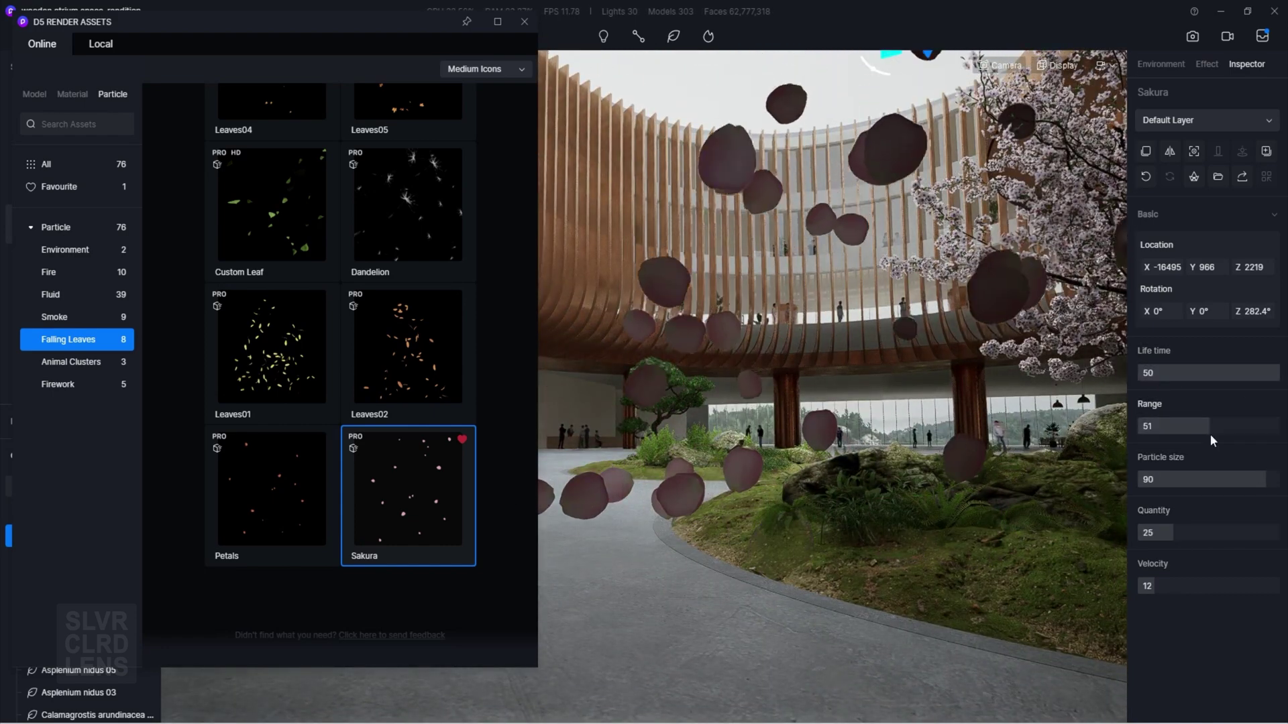
# - Reduce the Sakura particle size and delete the emitter
pyautogui.moveTo(832, 376); pyautogui.dragTo(946, 195, button='right')
pyautogui.moveTo(1266, 479); pyautogui.dragTo(1156, 481)
pyautogui.press('Delete')
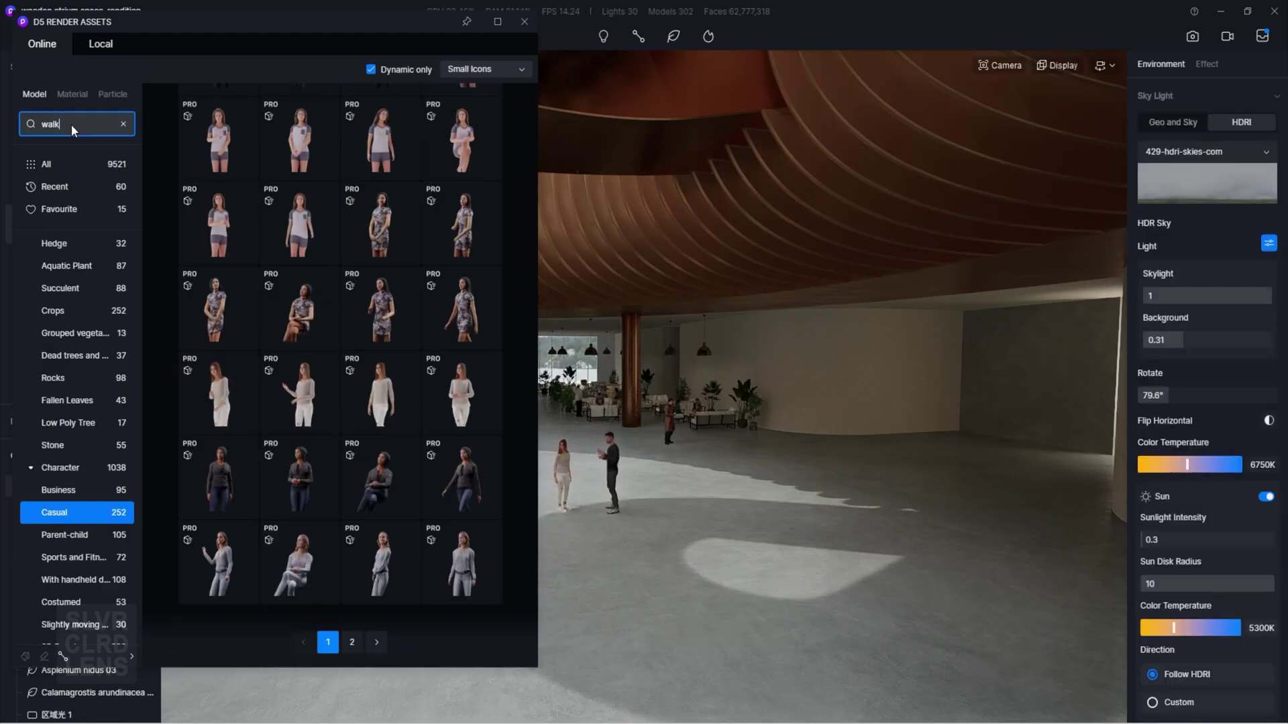
# - Search the dynamic models for "walk", place Ryo_Walking_05 on the open floor, and rotate it to 180° about Z
pyautogui.press('Return')
pyautogui.scroll(-5, 330, 529)
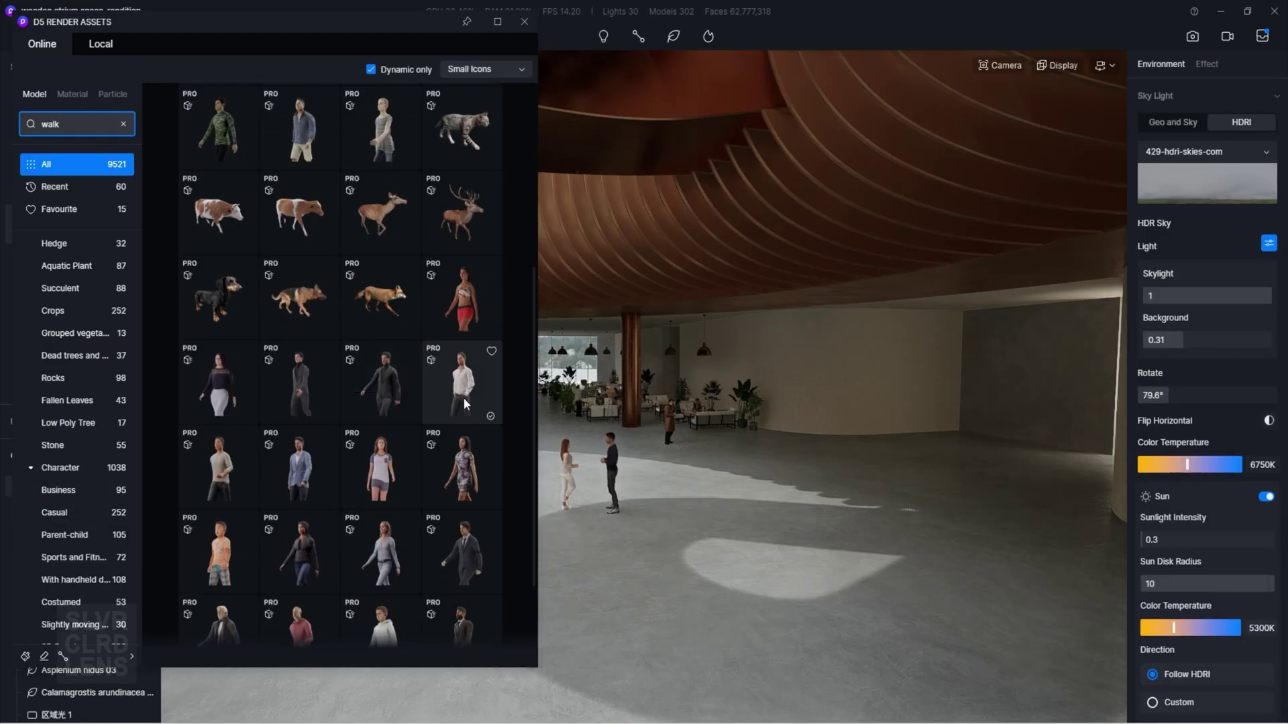
pyautogui.click(218, 470)
pyautogui.click(936, 509)
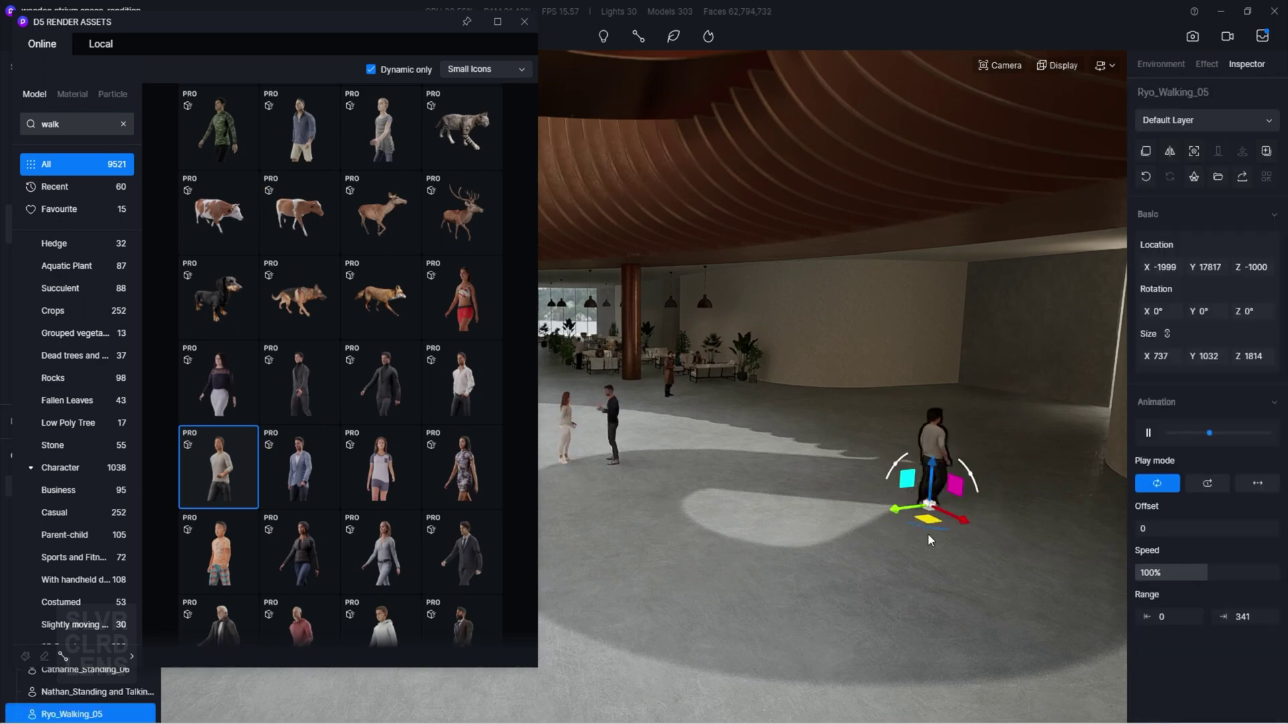
pyautogui.moveTo(928, 534); pyautogui.dragTo(931, 484)
pyautogui.moveTo(932, 493); pyautogui.dragTo(1006, 575, button='right')
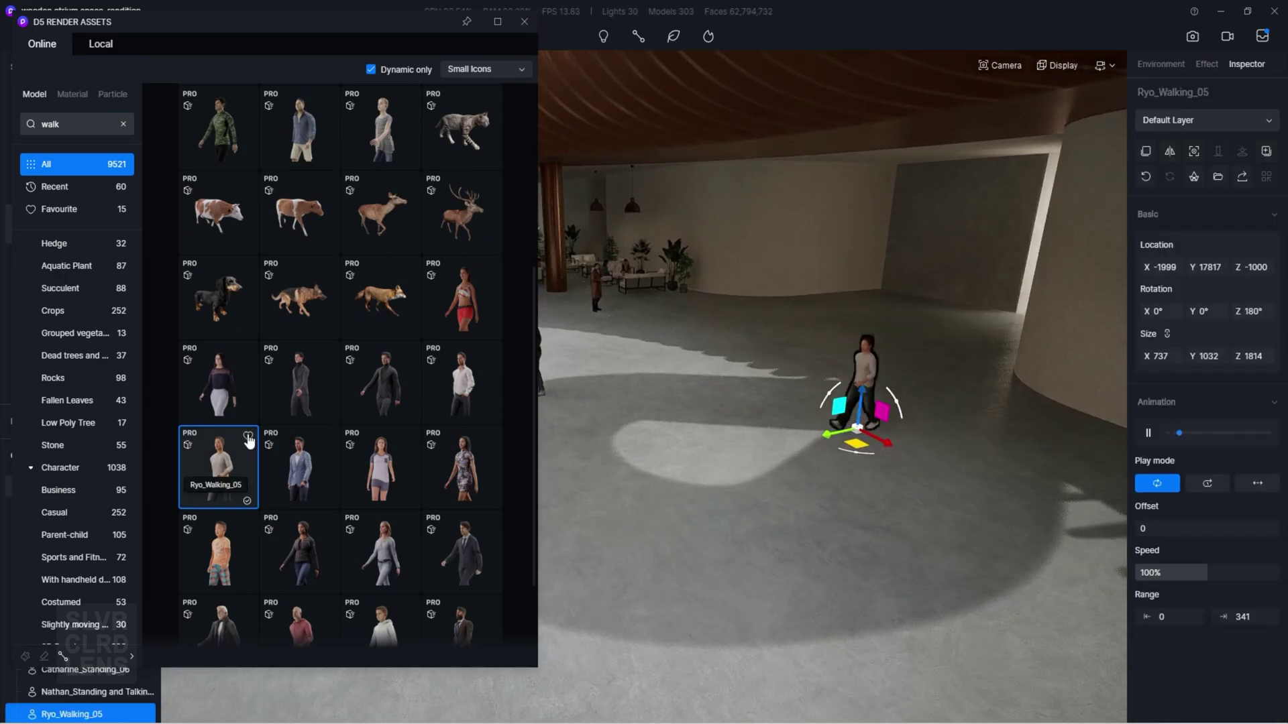
# - Draw a linear character path across the floor using the Ryo_Walking_05 model, and close the asset library
pyautogui.click(640, 66)
pyautogui.click(986, 339)
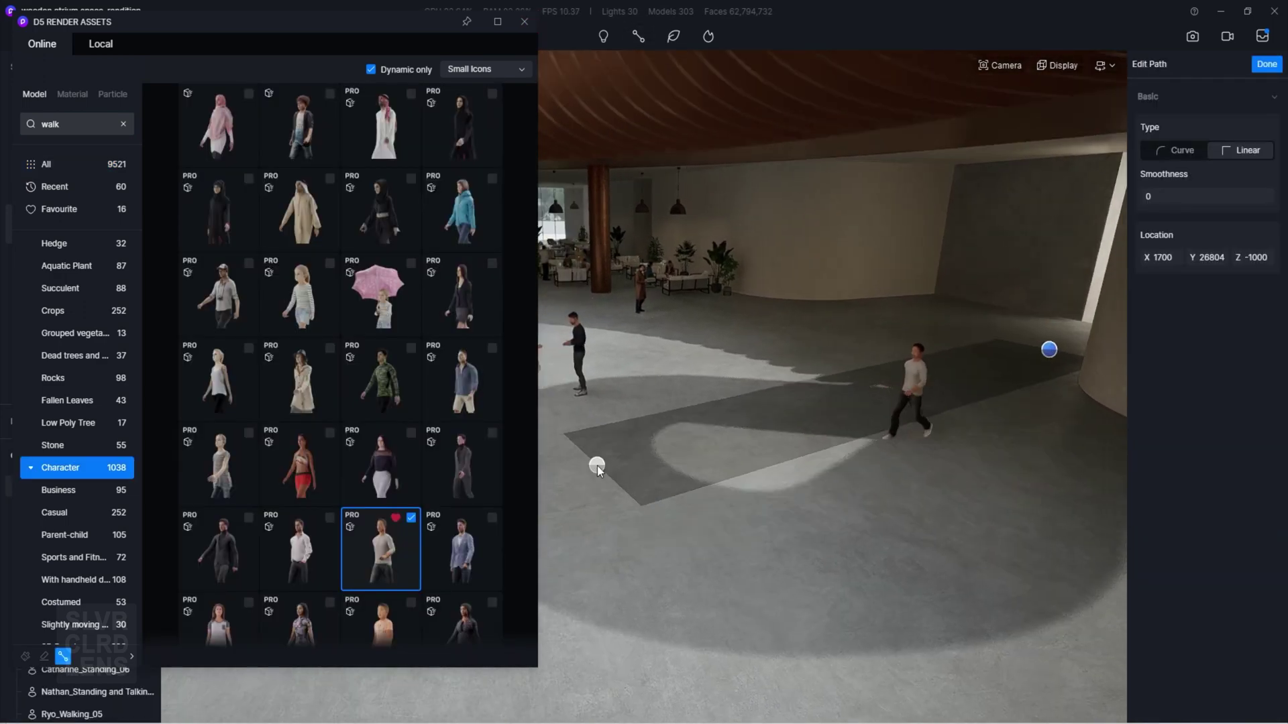
pyautogui.click(597, 465)
pyautogui.rightClick(737, 448)
pyautogui.click(524, 22)
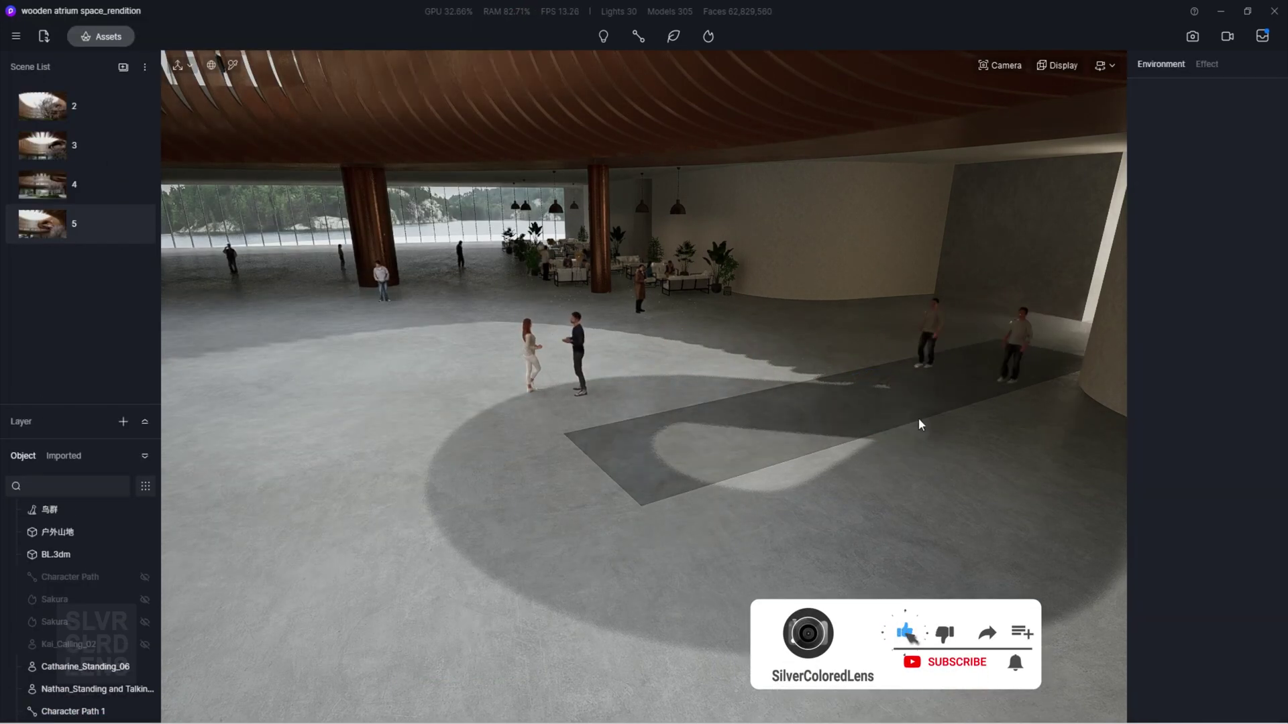
# - Set the new character path's width to 2 and try walking Direction A
pyautogui.moveTo(1168, 507); pyautogui.dragTo(1138, 511)
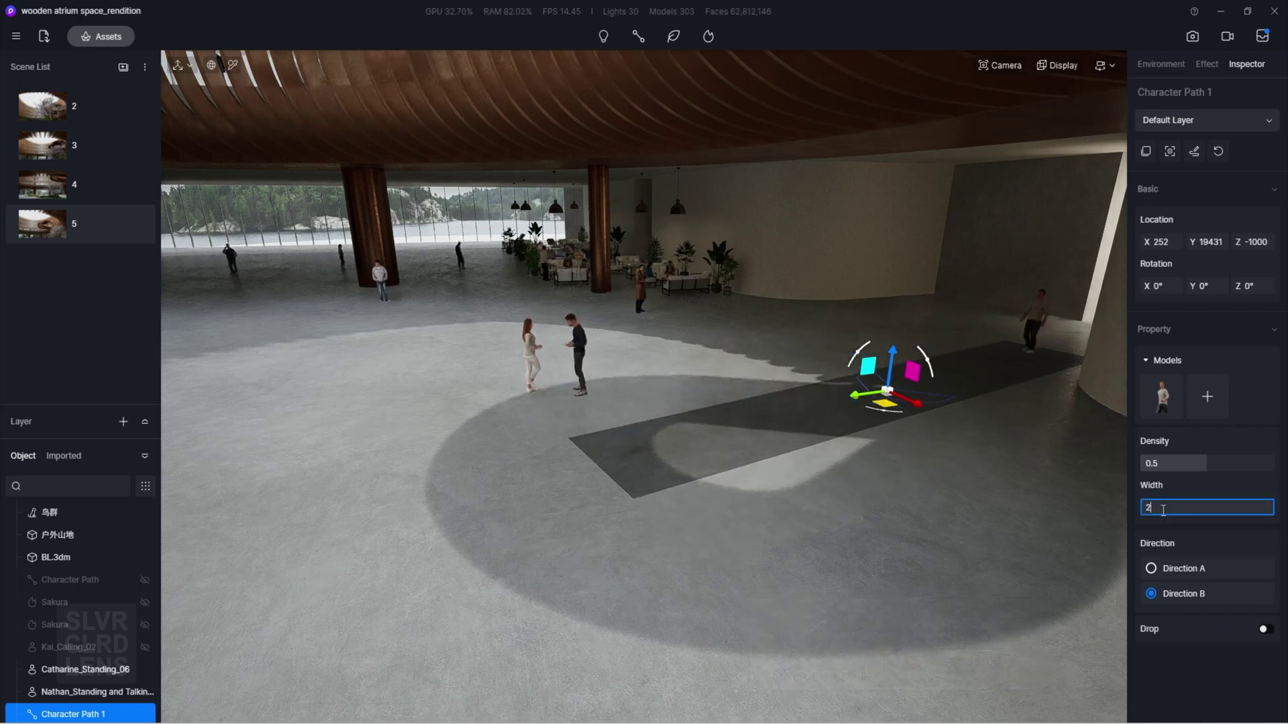
pyautogui.click(1151, 569)
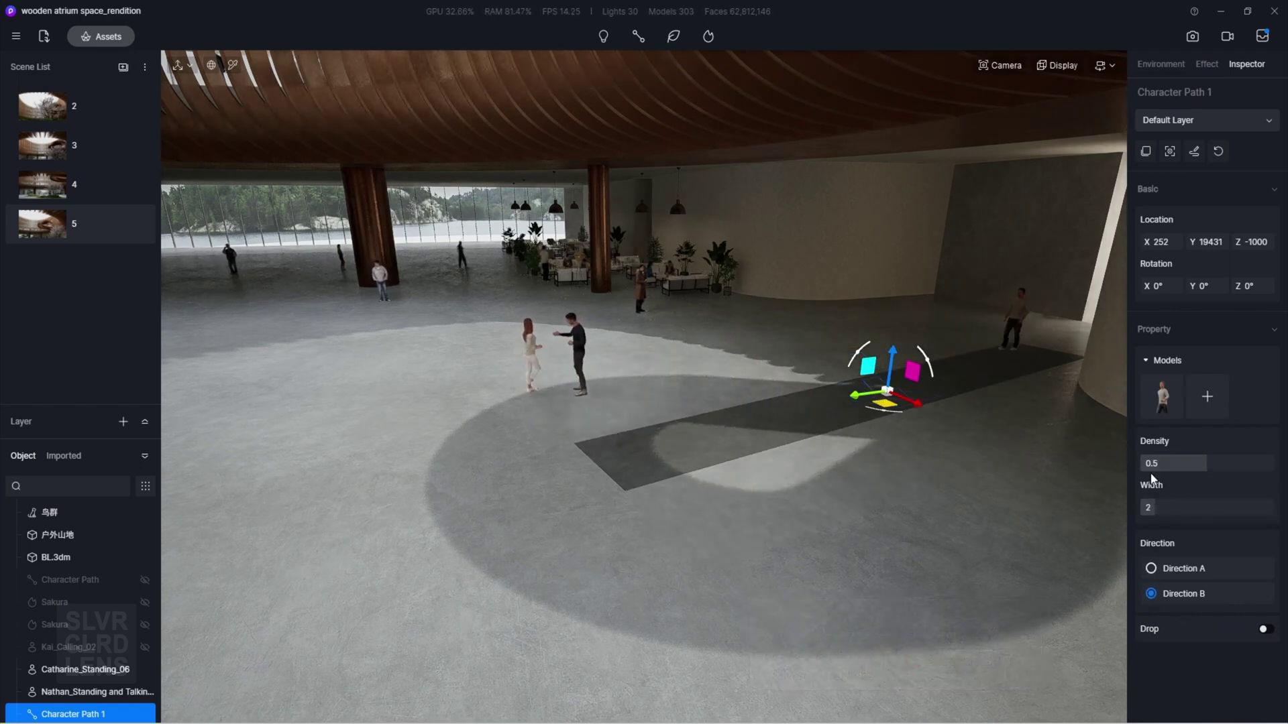
pyautogui.press('Escape')
pyautogui.moveTo(860, 584); pyautogui.dragTo(701, 656, button='right')
pyautogui.click(702, 657)
pyautogui.moveTo(812, 581); pyautogui.dragTo(750, 630)
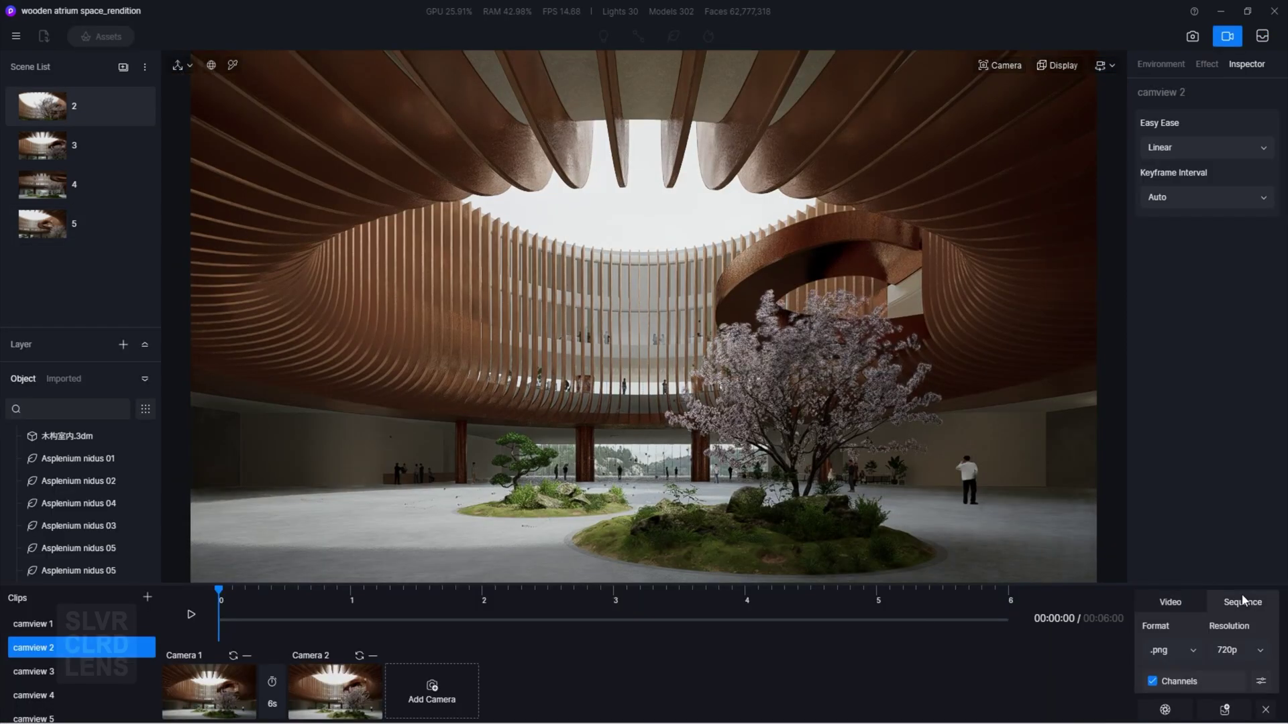
# - Set the camview 2 image sequence resolution to 2K and turn off the channels output
pyautogui.click(1237, 648)
pyautogui.click(1240, 630)
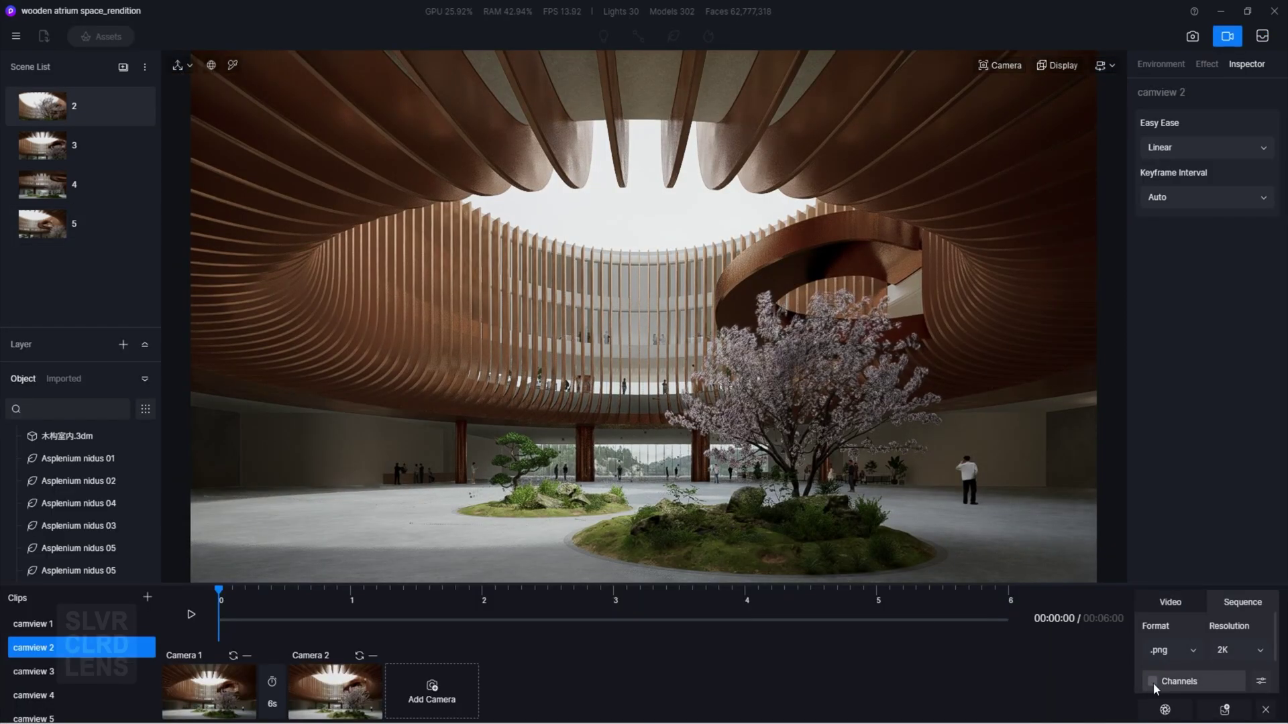
pyautogui.click(1153, 681)
# - Add the camview 2 sequence to the render queue and start rendering it
pyautogui.click(1262, 38)
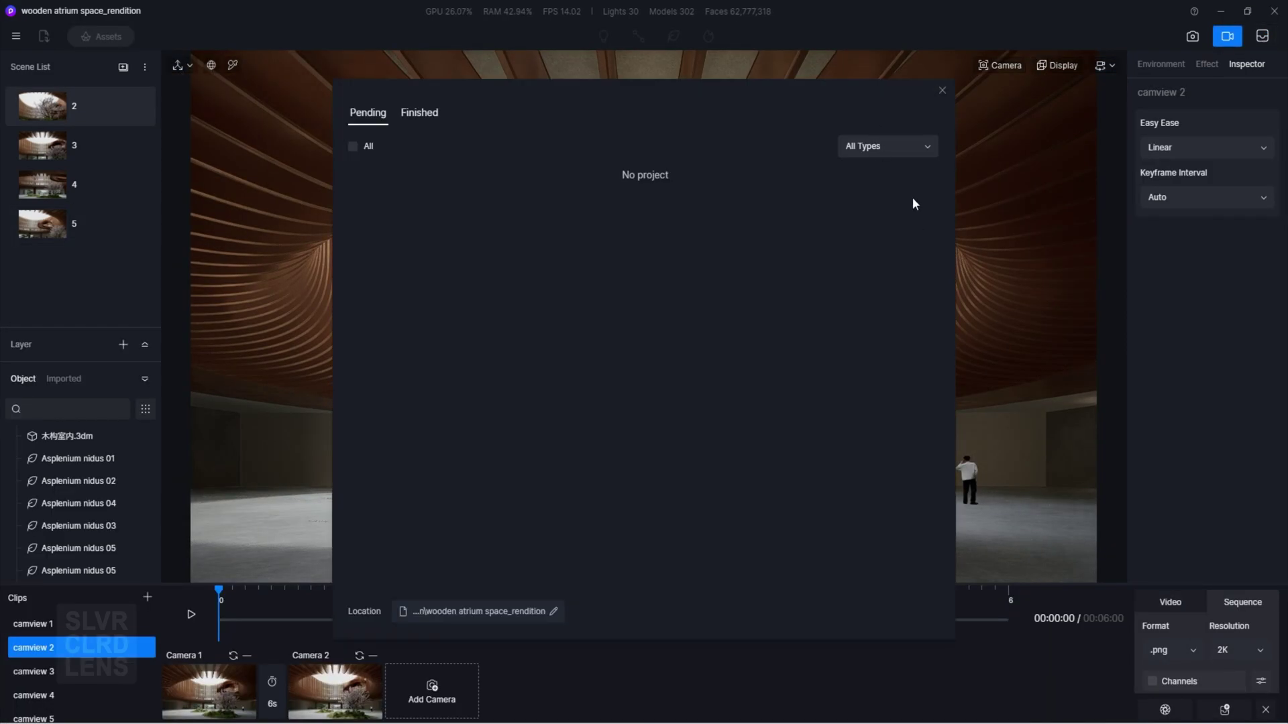
pyautogui.click(941, 90)
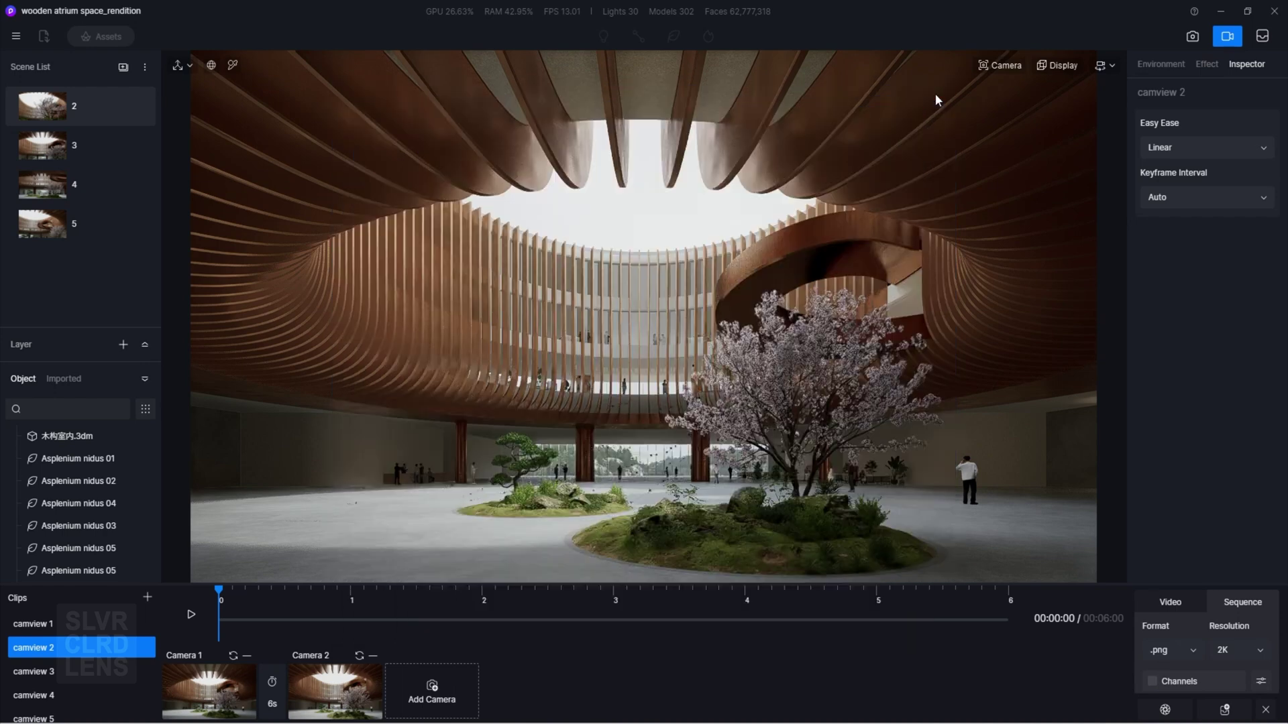
pyautogui.click(1224, 711)
pyautogui.click(1268, 38)
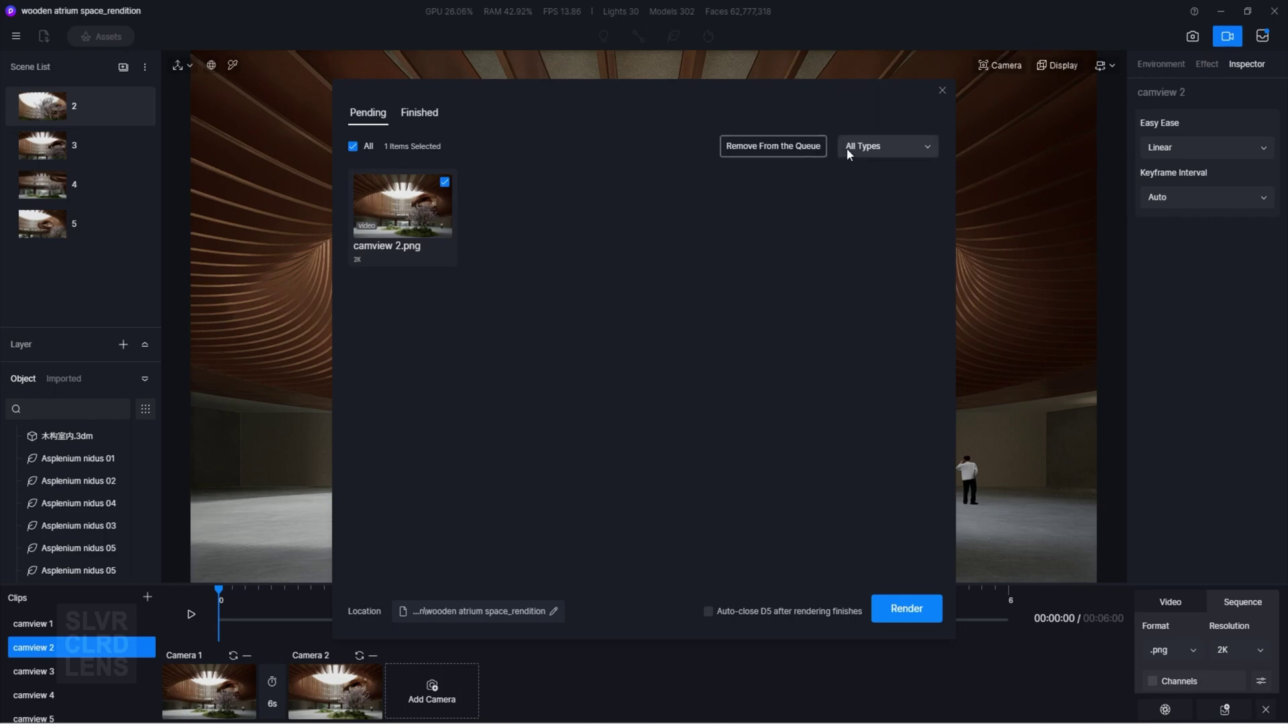
pyautogui.click(905, 609)
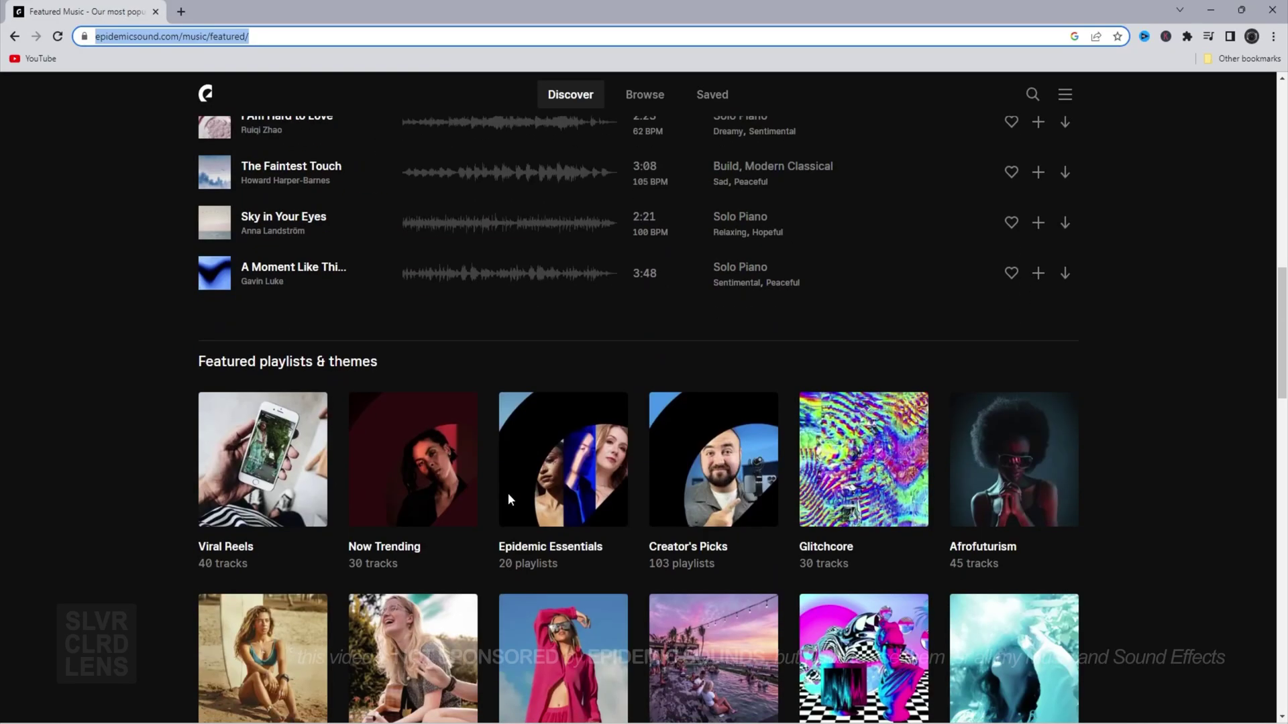
# - Switch to the Epidemic Sound website and look through the featured playlists and themes
pyautogui.scroll(-3, 507, 492)
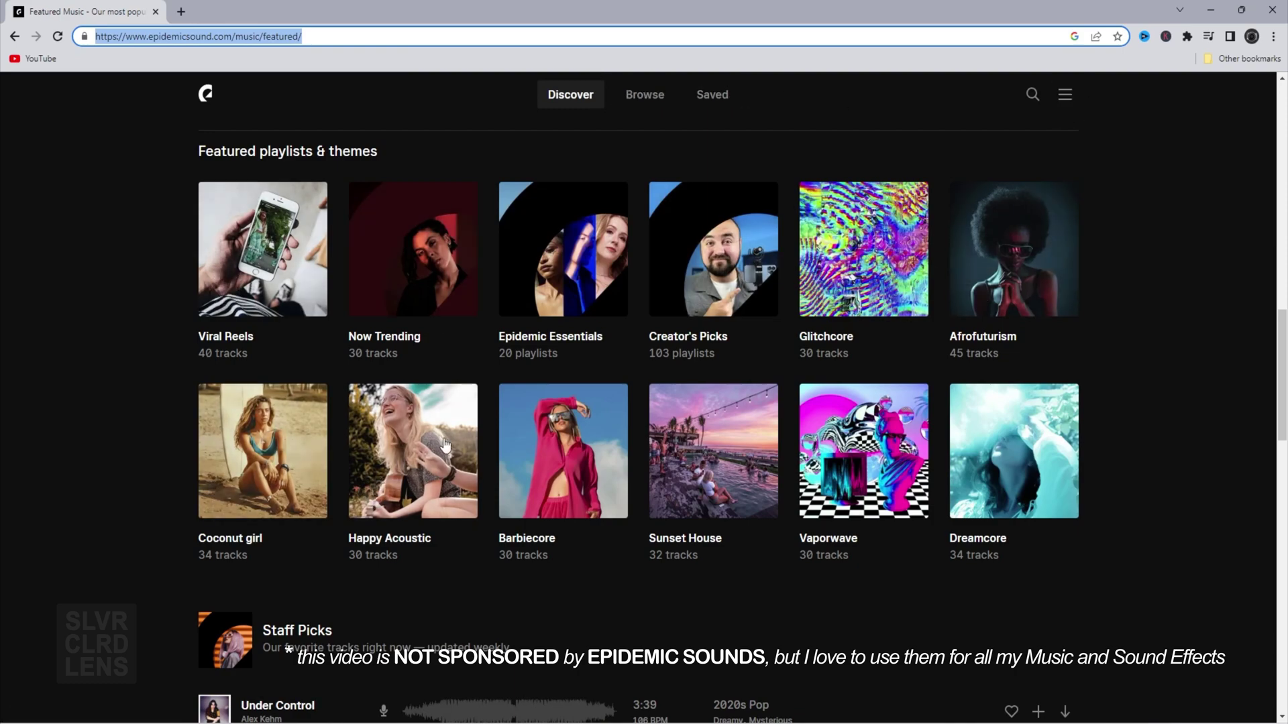
# - Look through the Staff Picks tracks and the new releases on the featured music page
pyautogui.scroll(-8, 429, 342)
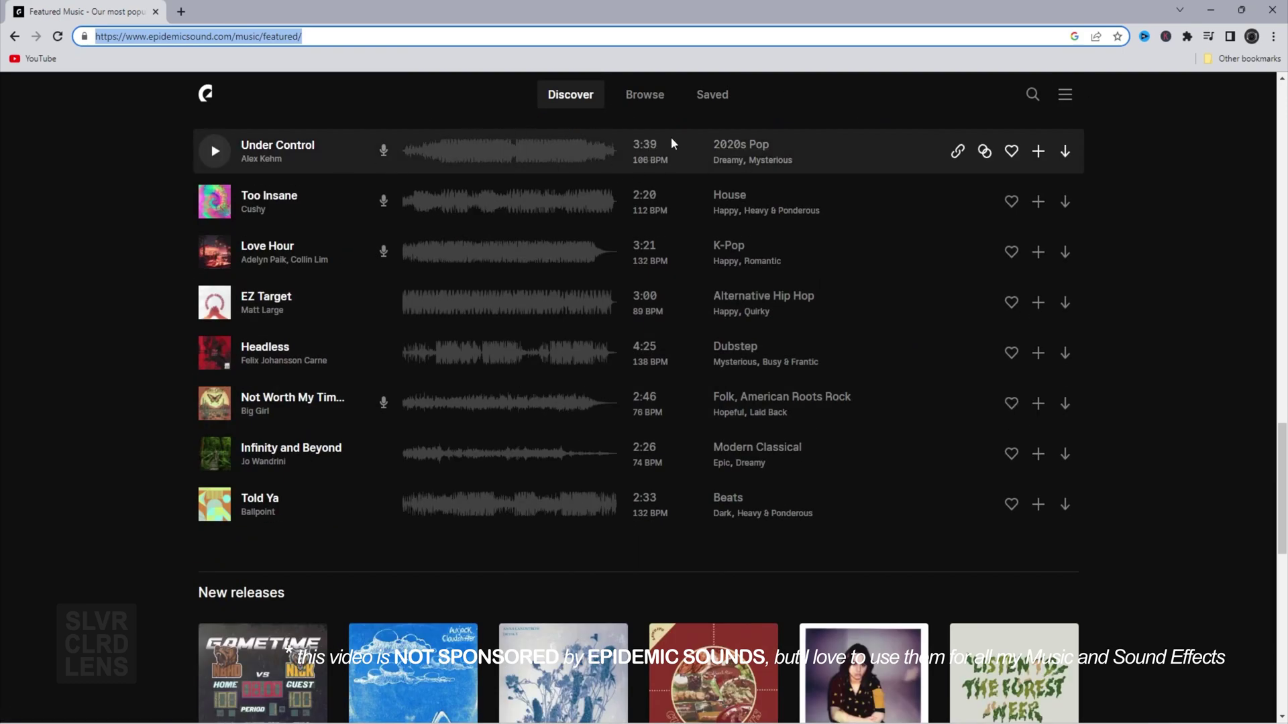
pyautogui.scroll(1, 976, 194)
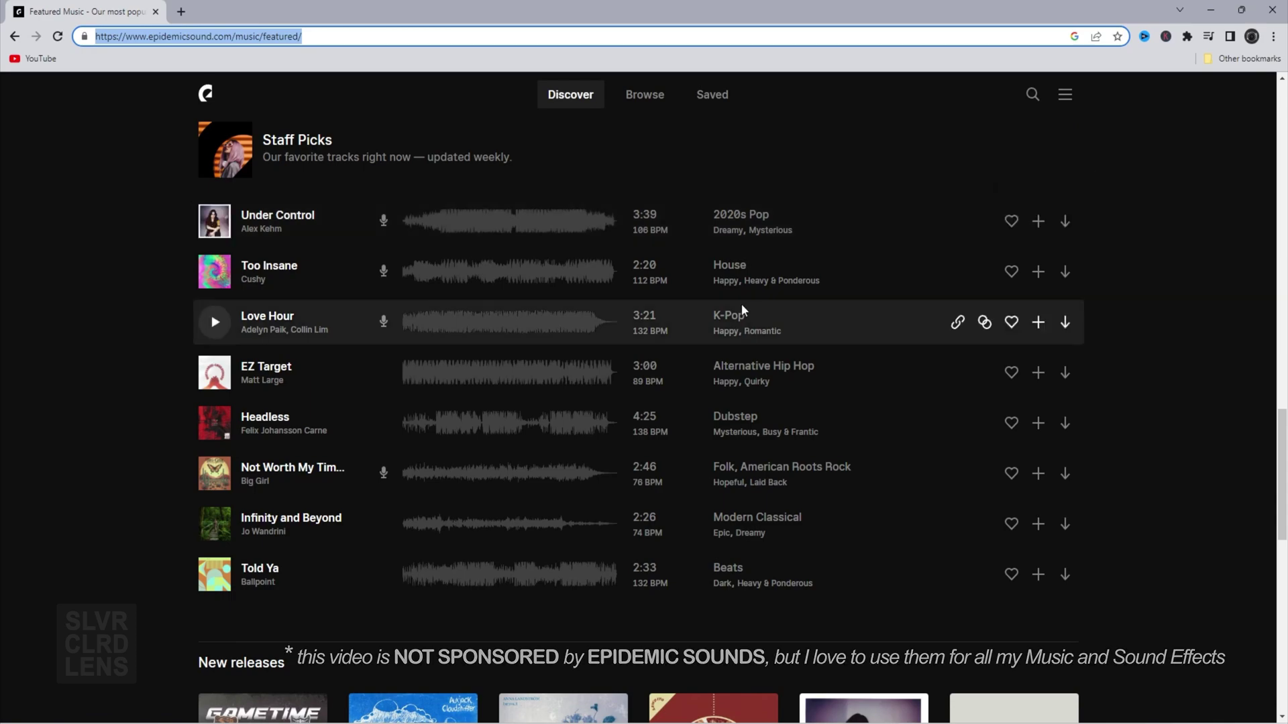
pyautogui.scroll(-7, 661, 305)
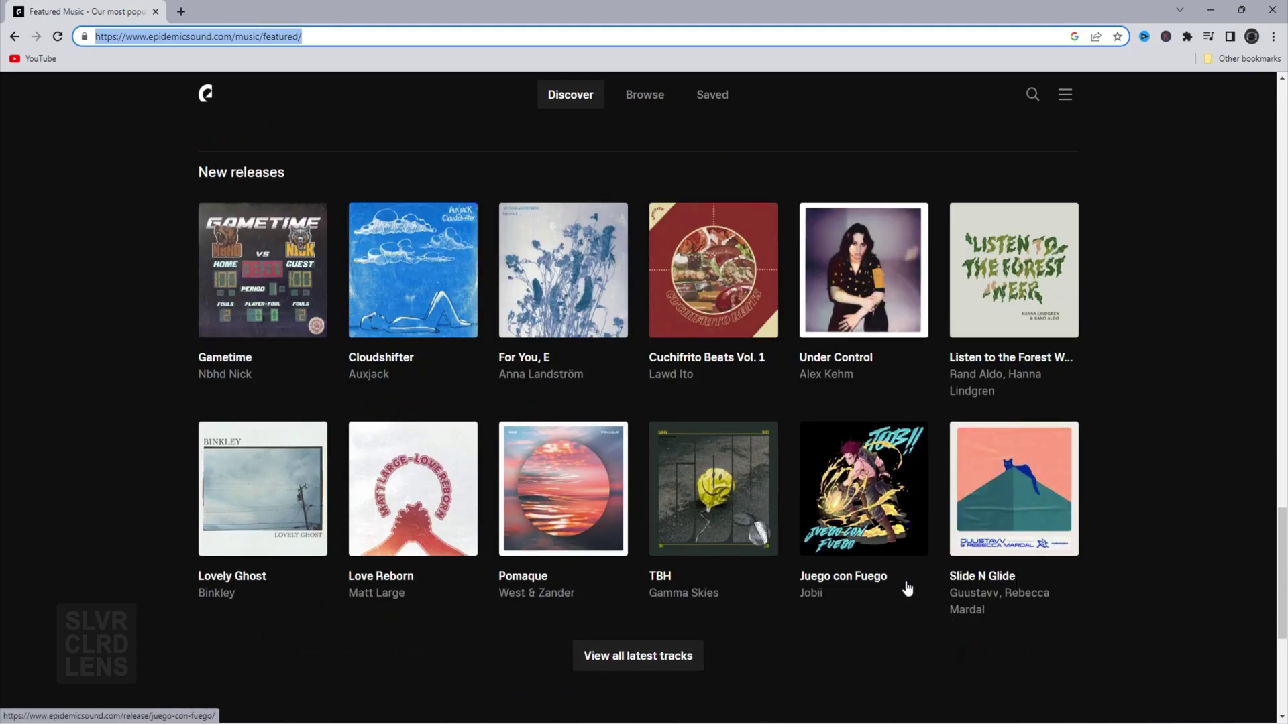
# - Browse the music catalogue by genres, moods and themes, and view the sound effects categories
pyautogui.click(641, 96)
pyautogui.scroll(-5, 595, 463)
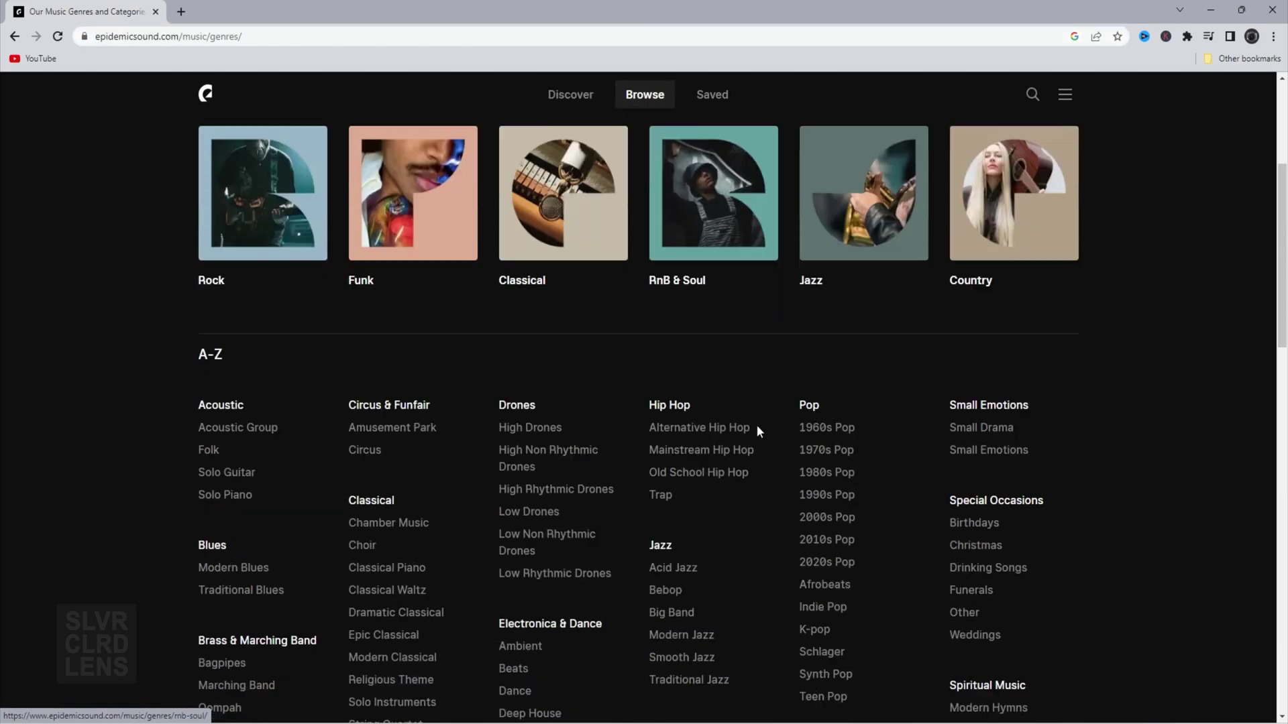
pyautogui.scroll(5, 757, 425)
pyautogui.click(281, 135)
pyautogui.click(346, 135)
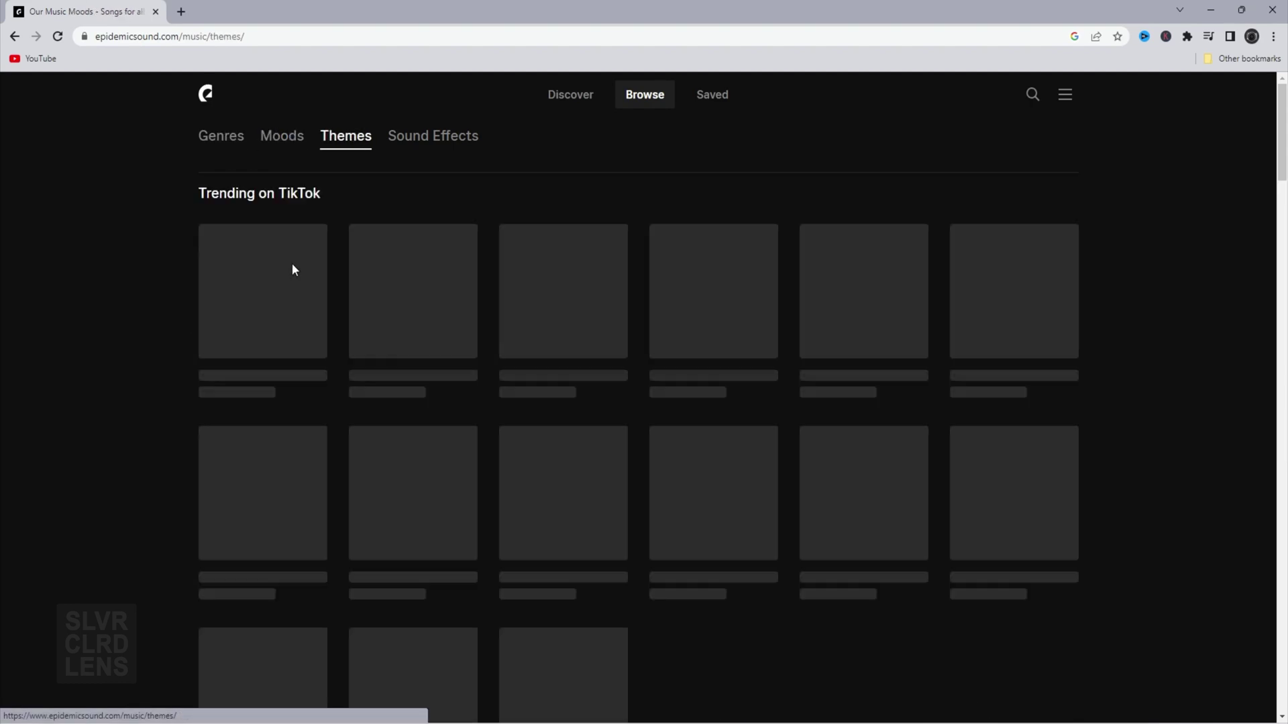
pyautogui.click(393, 134)
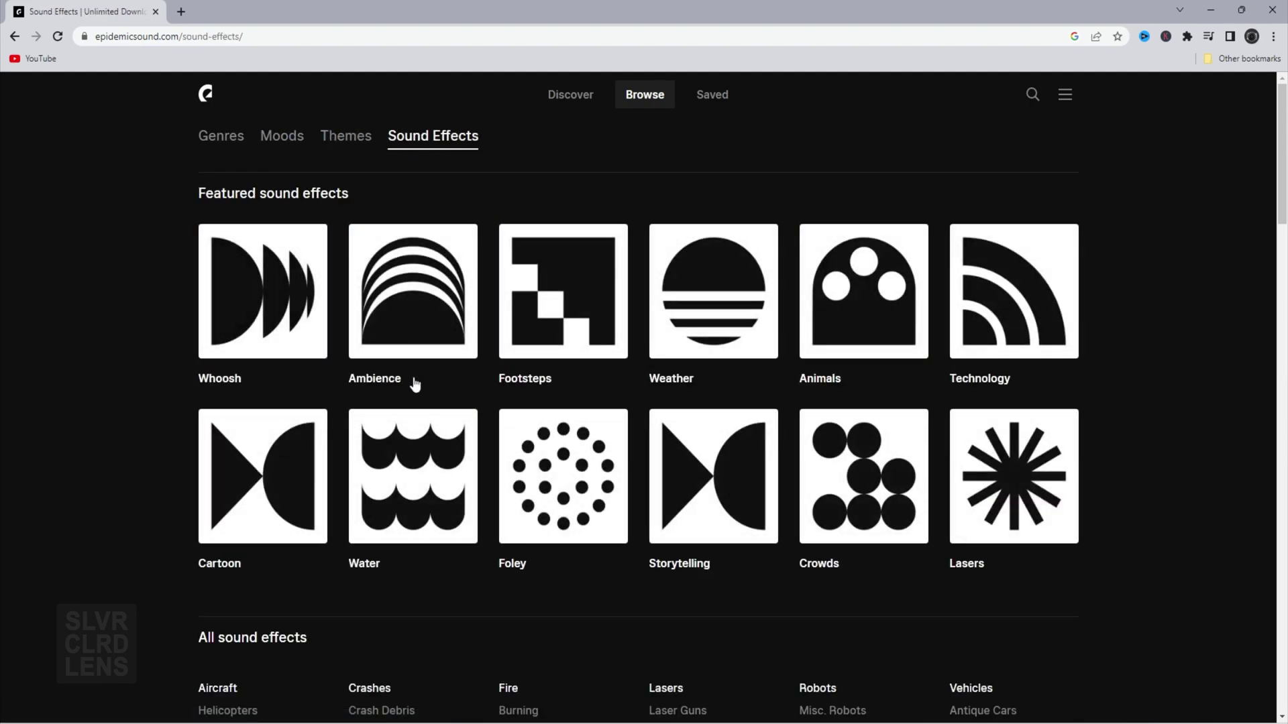
# - View the Whoosh sound effects and check the sorting options for the track list
pyautogui.click(262, 295)
pyautogui.scroll(-2, 214, 356)
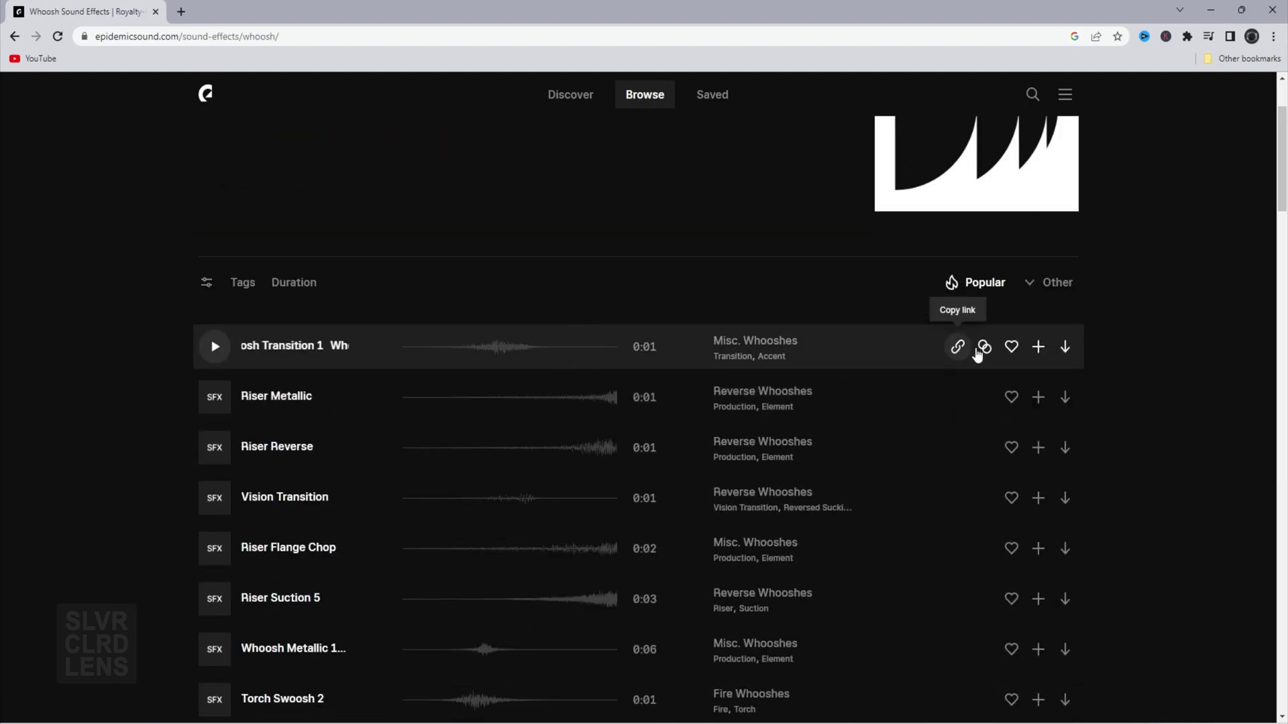
pyautogui.click(1026, 285)
pyautogui.click(965, 286)
# - Switch to the Beauty_Channel folder in File Explorer, view the first camview_02 frame enlarged and step through the following frames
pyautogui.scroll(-5, 279, 557)
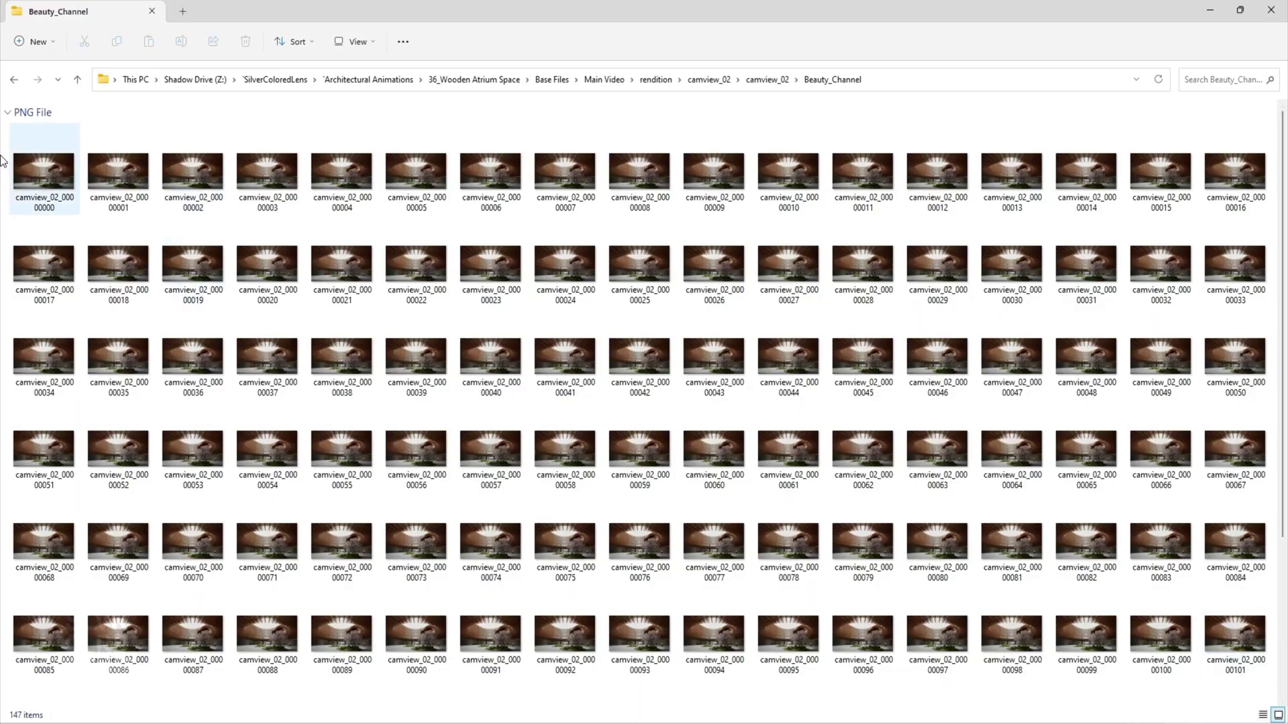
pyautogui.click(34, 113)
pyautogui.doubleClick(40, 153)
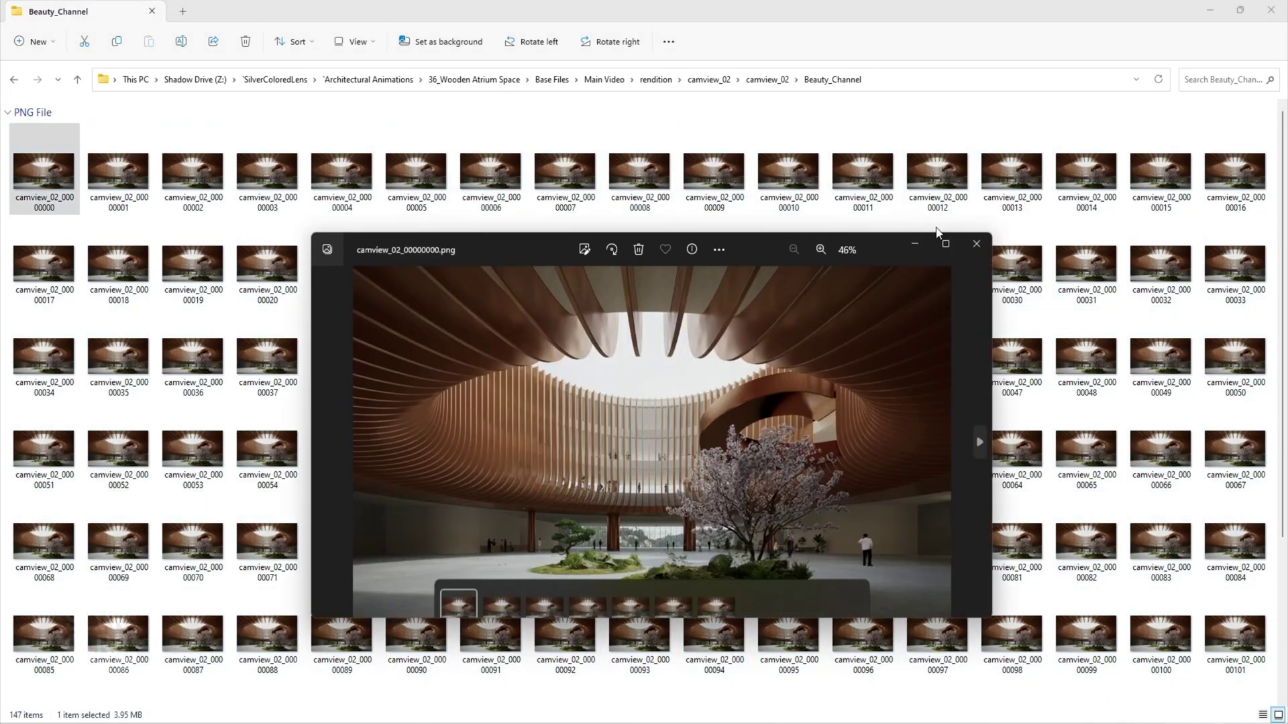
pyautogui.click(940, 239)
pyautogui.press('Right')
pyautogui.press('Right')
pyautogui.press('Right')
pyautogui.press('Right')
pyautogui.press('Right')
pyautogui.press('Right')
pyautogui.press('Right')
pyautogui.press('Right')
pyautogui.press('Right')
pyautogui.press('Right')
pyautogui.press('Right')
pyautogui.press('Right')
pyautogui.press('Right')
pyautogui.press('Right')
pyautogui.press('Right')
pyautogui.press('Right')
pyautogui.press('Right')
pyautogui.press('Right')
pyautogui.press('Right')
pyautogui.press('Right')
pyautogui.scroll(-5, 923, 251)
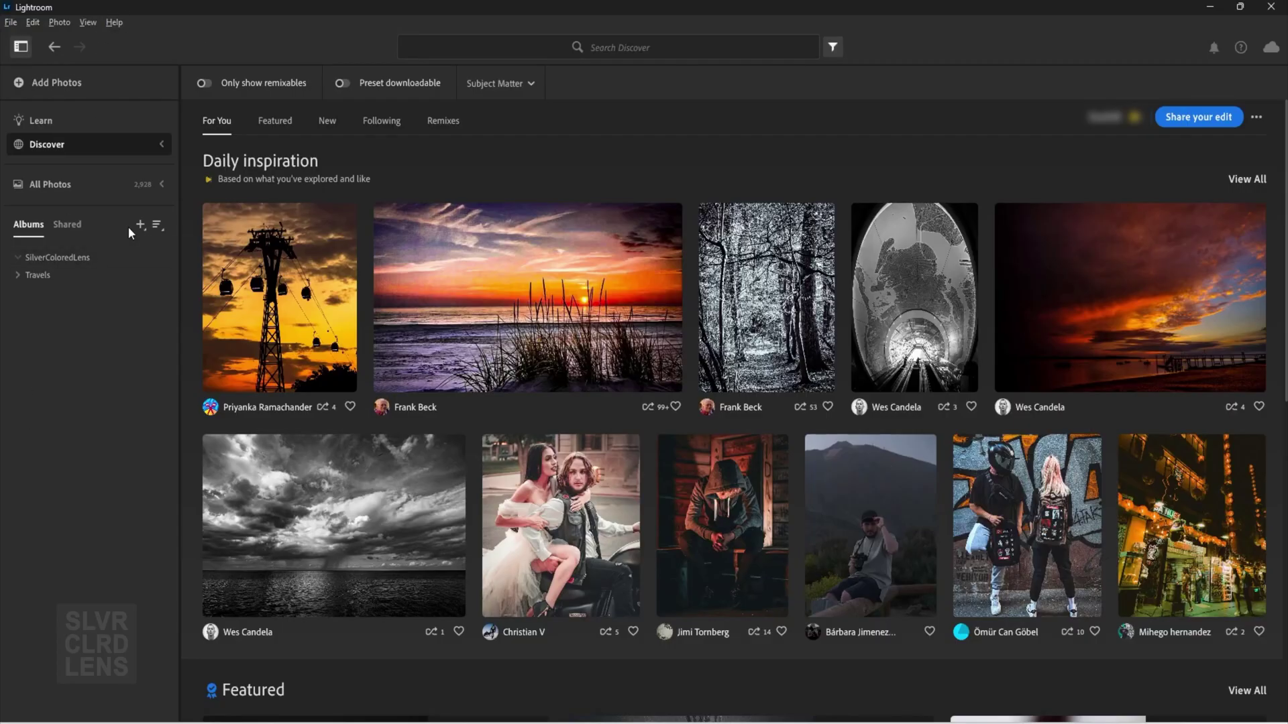
# - Switch to Lightroom and create an album named Renderings
pyautogui.click(171, 252)
pyautogui.write('Renderings')
pyautogui.press('Return')
# - Import all camview_02 PNG frames from the Beauty_Channel folder and add them to the Renderings album
pyautogui.click(32, 82)
pyautogui.click(521, 337)
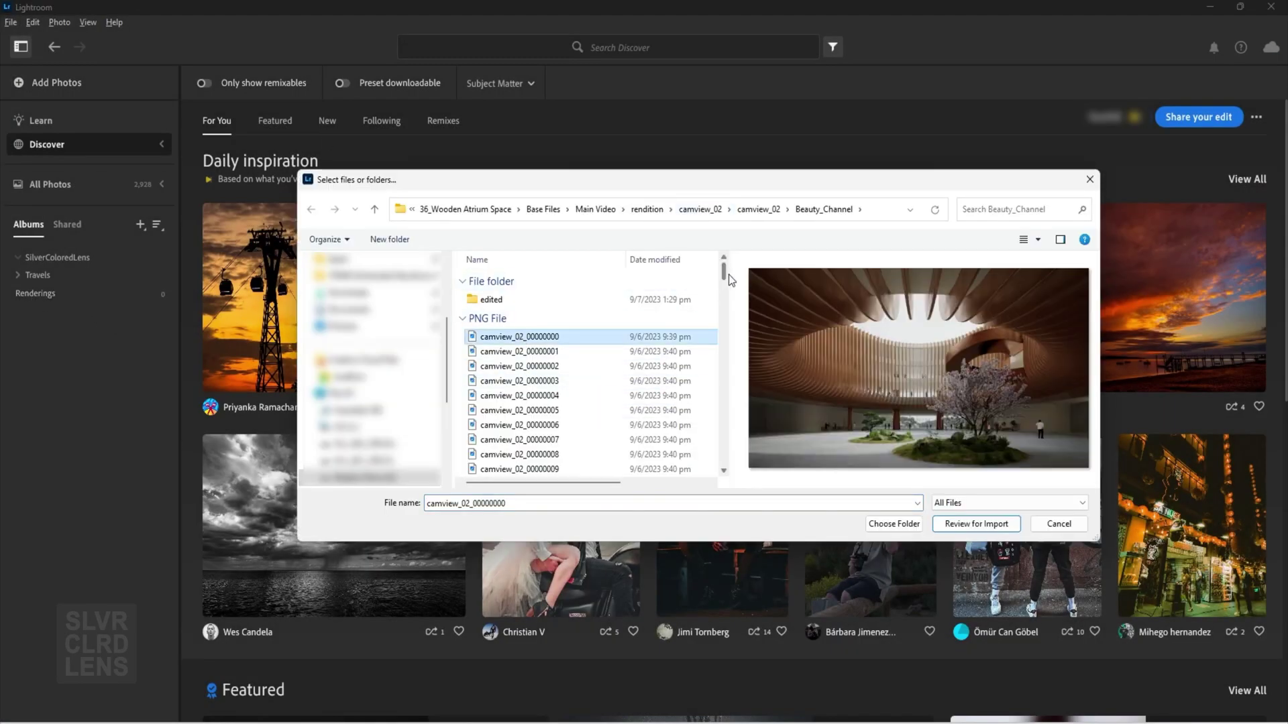
pyautogui.scroll(-3, 523, 376)
pyautogui.scroll(3, 523, 375)
pyautogui.click(487, 318)
pyautogui.click(976, 524)
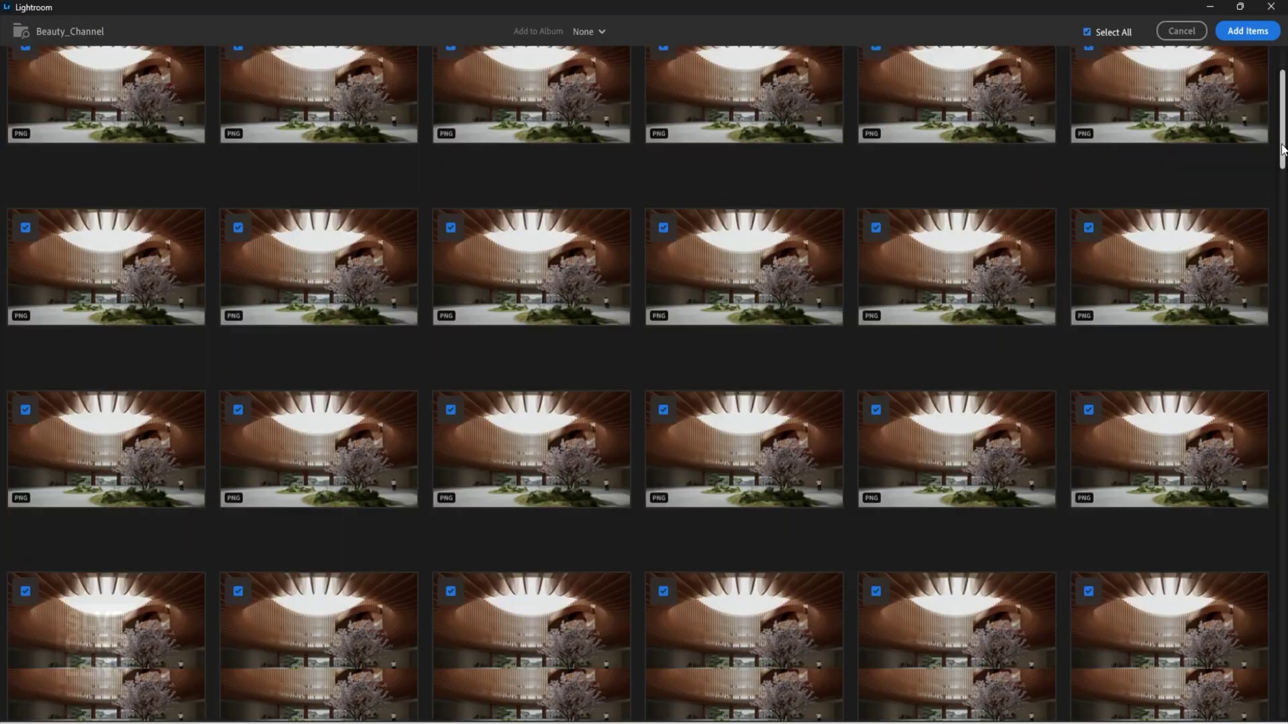
pyautogui.moveTo(1283, 101); pyautogui.dragTo(1280, 694)
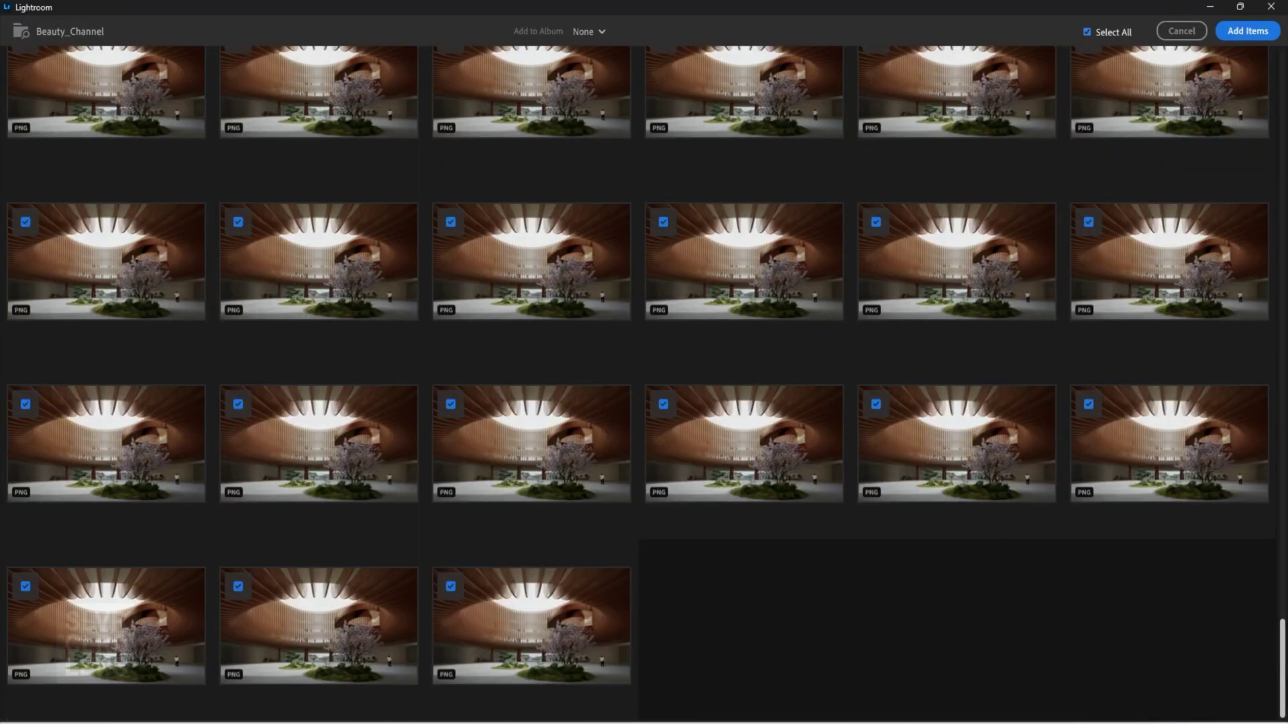
pyautogui.click(1214, 34)
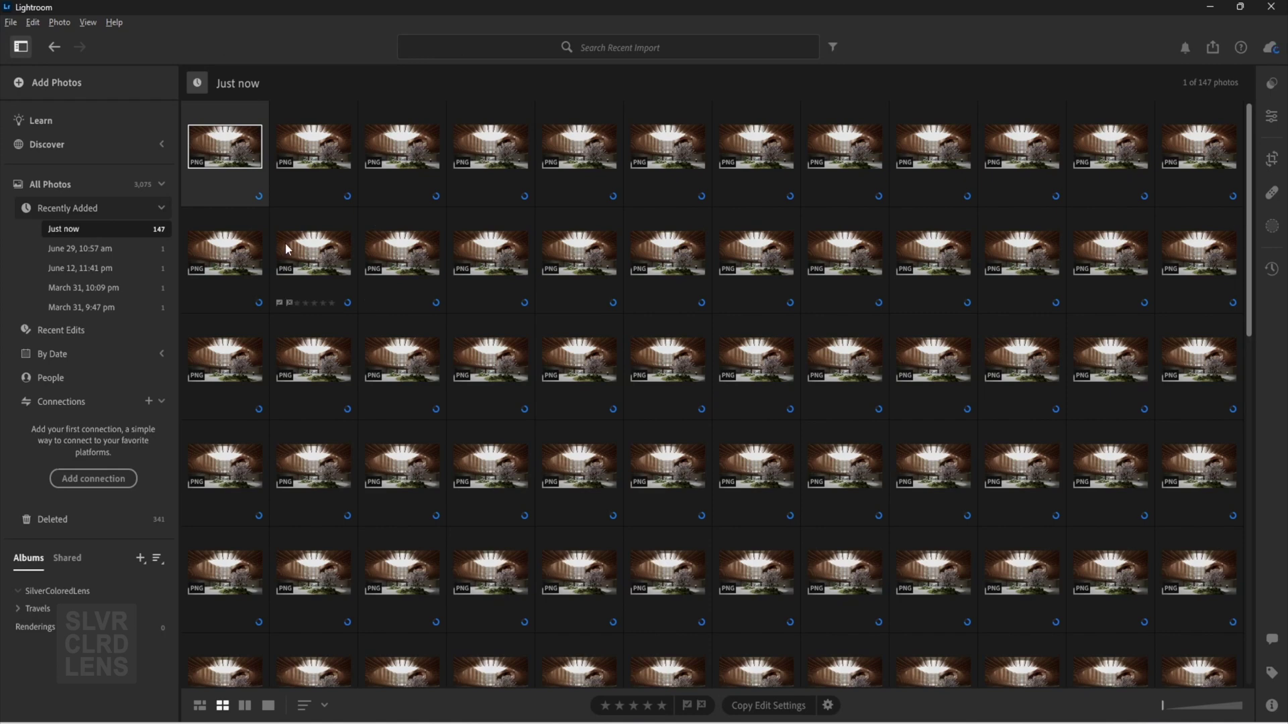
pyautogui.hotkey('ctrl', 'a')
pyautogui.click(111, 629)
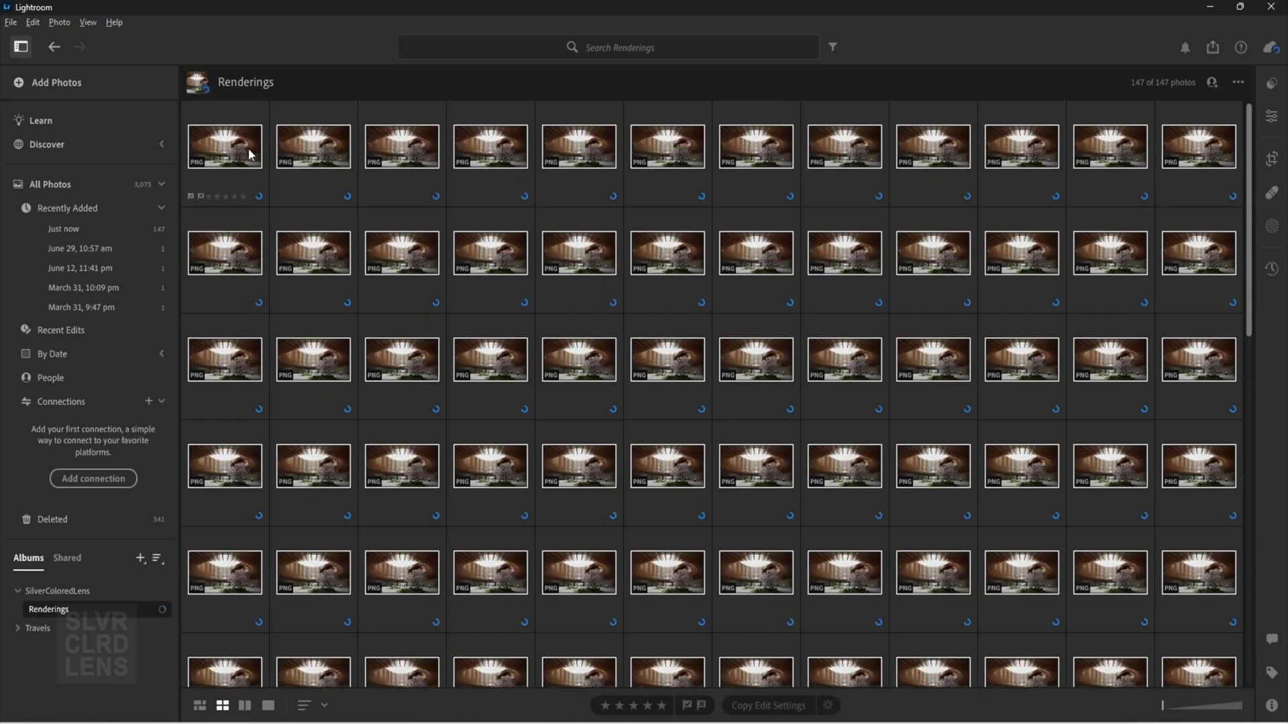
# - Open the first frame of the Renderings album for editing and apply the automatic adjustments
pyautogui.doubleClick(248, 148)
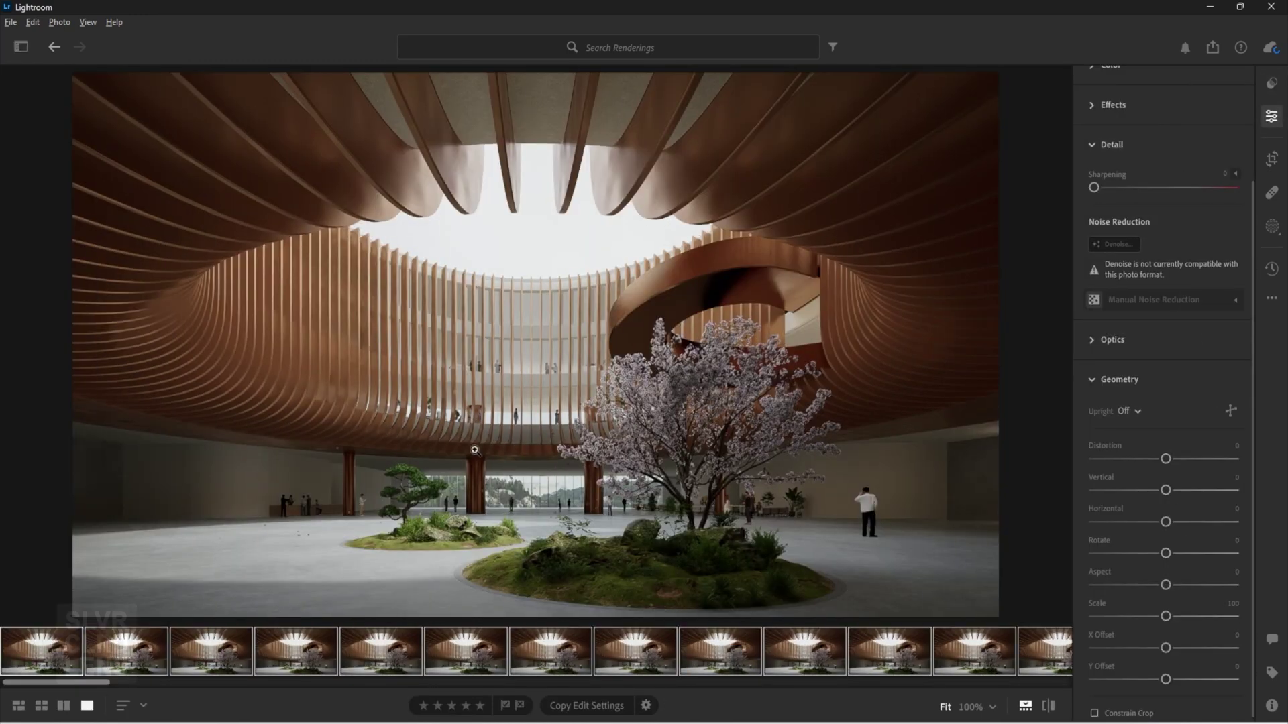
pyautogui.scroll(3, 1121, 151)
pyautogui.click(1127, 164)
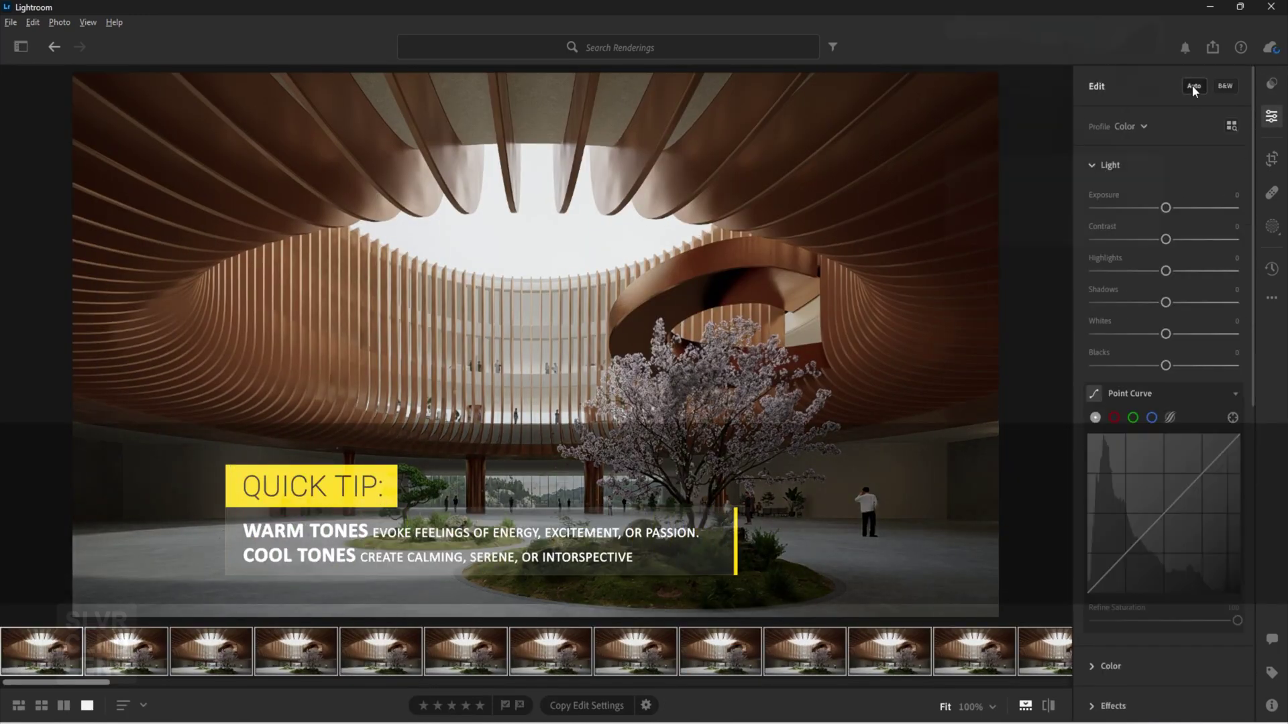
pyautogui.click(1052, 707)
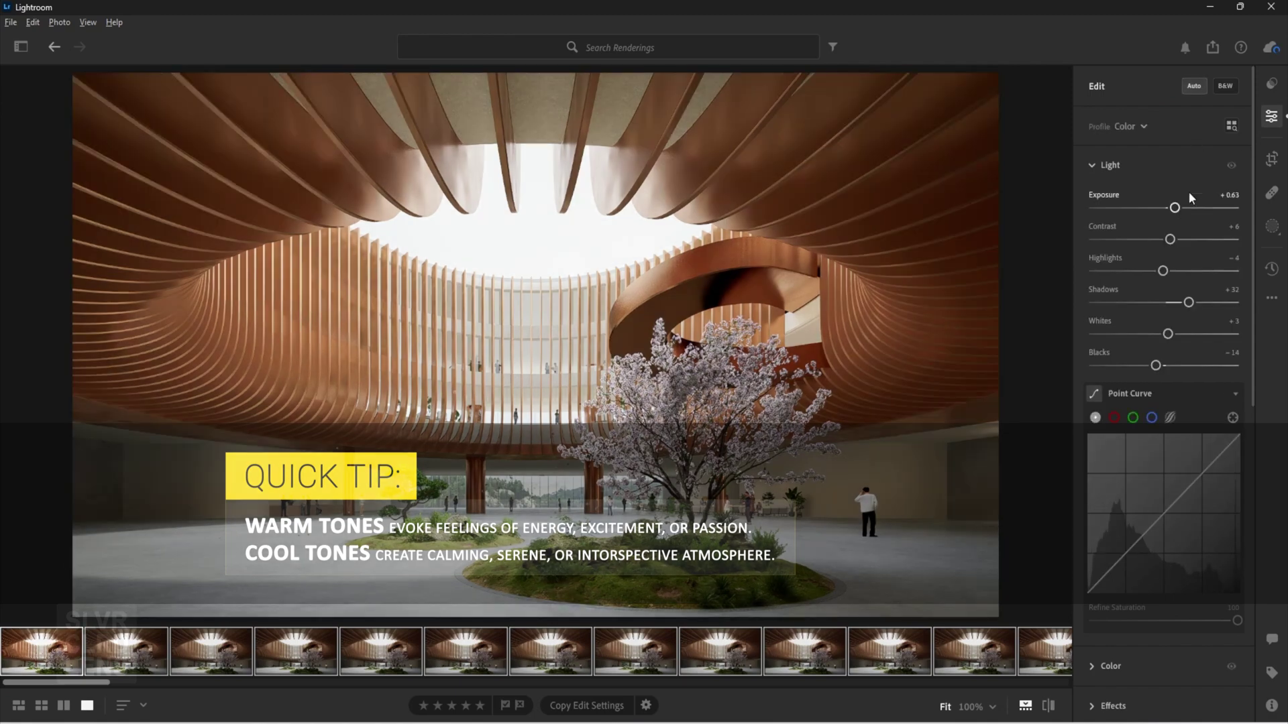
# - Set Exposure +0.49, Contrast −1, Highlights +12, Shadows +18, Whites −1 and Blacks −13, and shape the point curve into a gentle S
pyautogui.moveTo(1163, 270); pyautogui.dragTo(1203, 354)
pyautogui.scroll(-2, 1158, 352)
pyautogui.moveTo(1129, 437); pyautogui.dragTo(1128, 446)
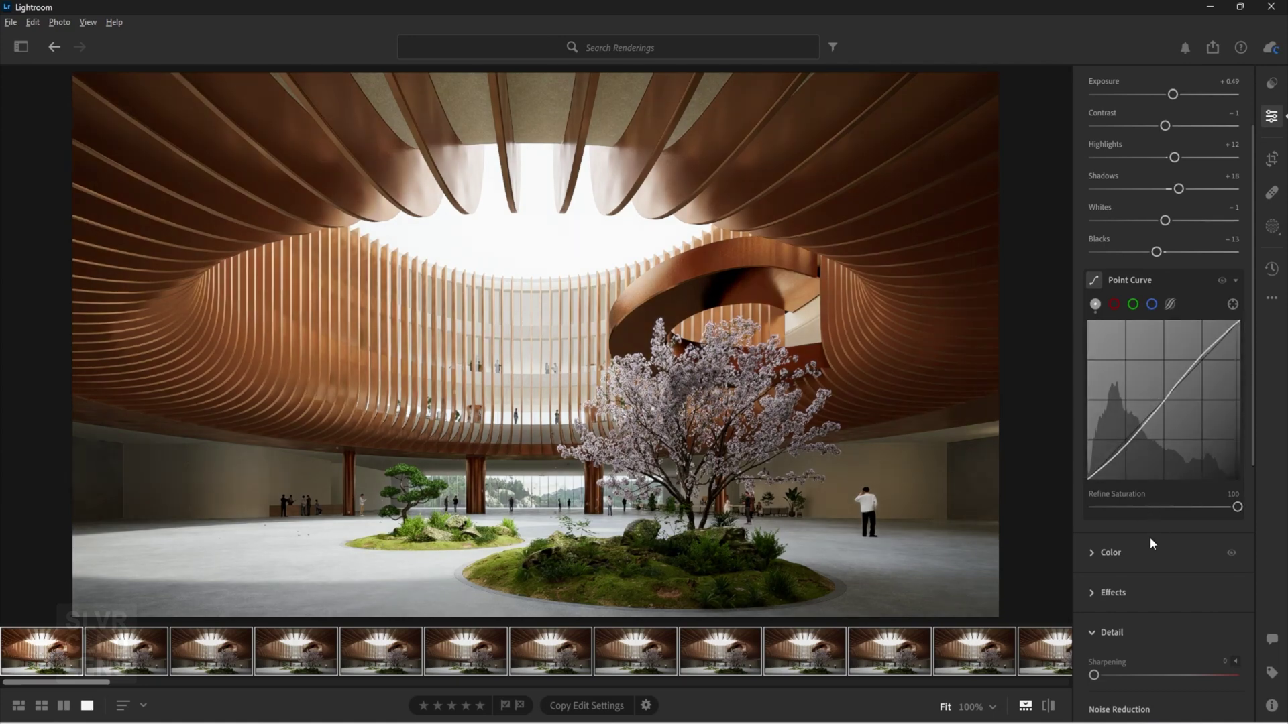
# - Set Temp to −10, Tint to +5, Vibrance to +15 and Saturation to −20, and shift the color grading midtones slightly towards orange
pyautogui.click(1094, 552)
pyautogui.moveTo(1169, 396); pyautogui.dragTo(1164, 398)
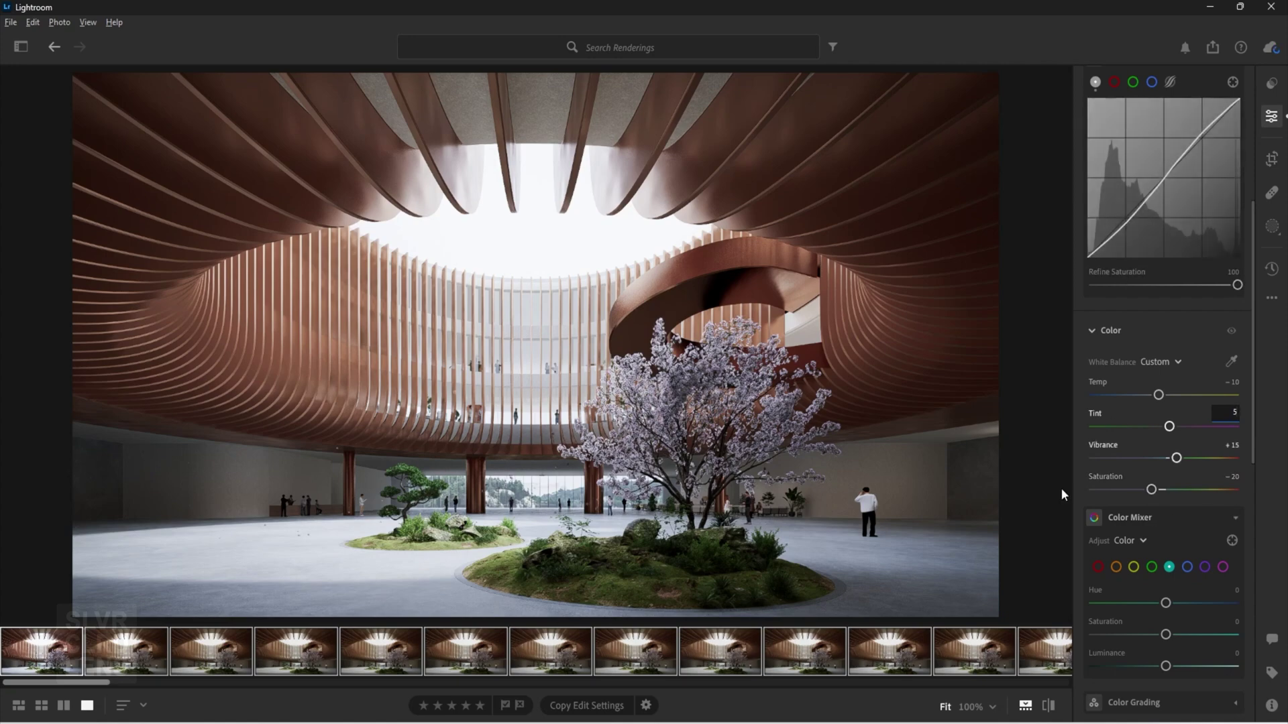
pyautogui.scroll(-4, 1108, 464)
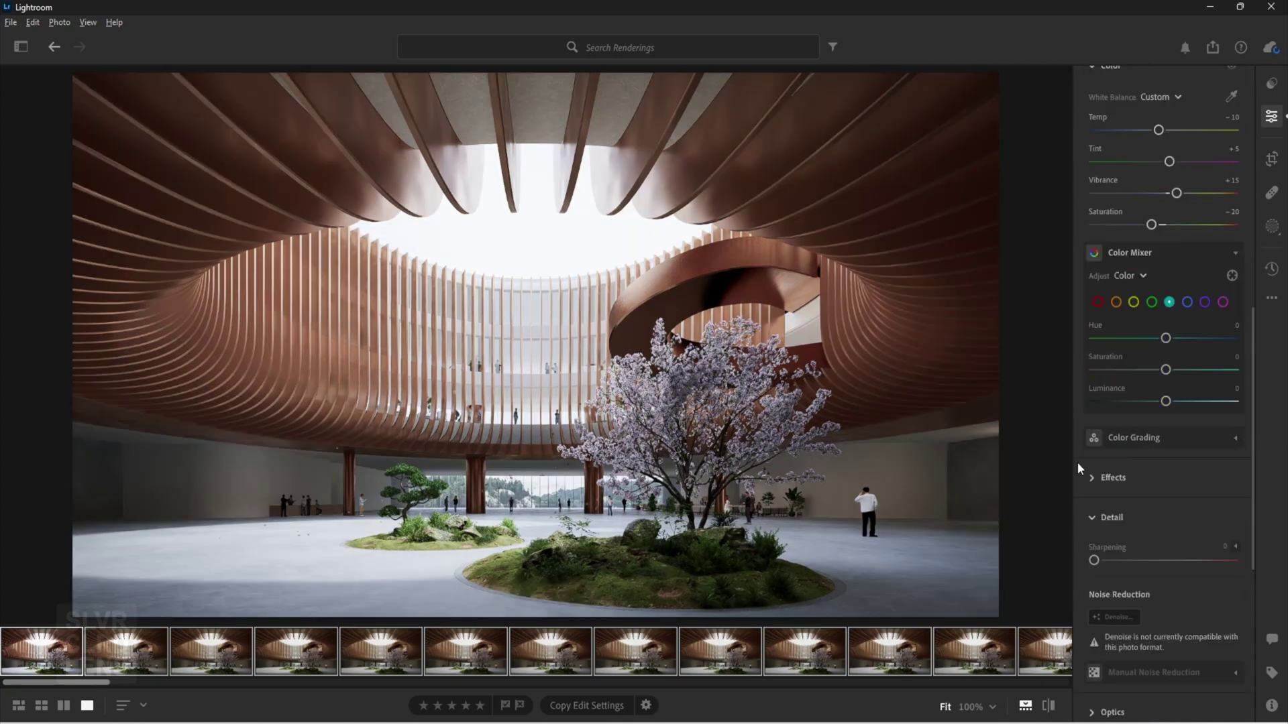
pyautogui.click(1236, 438)
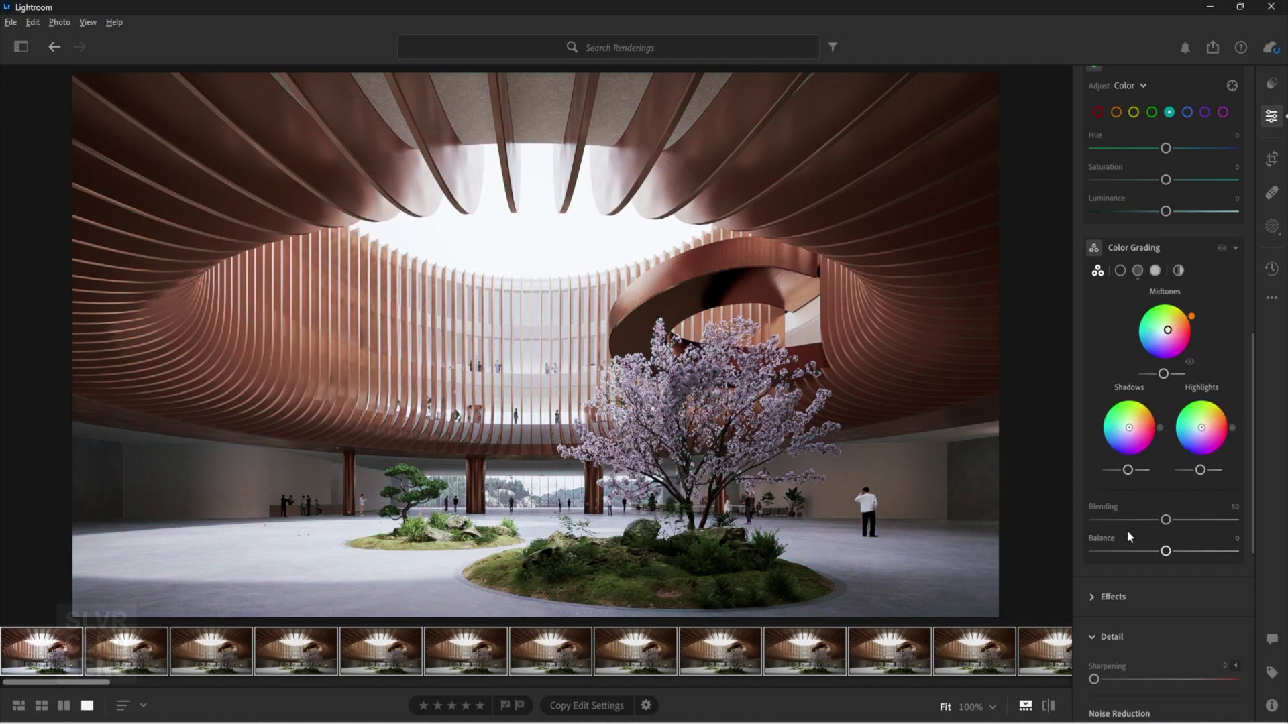
# - Set Texture and Clarity to +5, Dehaze to −3 and Vignette to −9, and set Sharpening to 3
pyautogui.click(1110, 596)
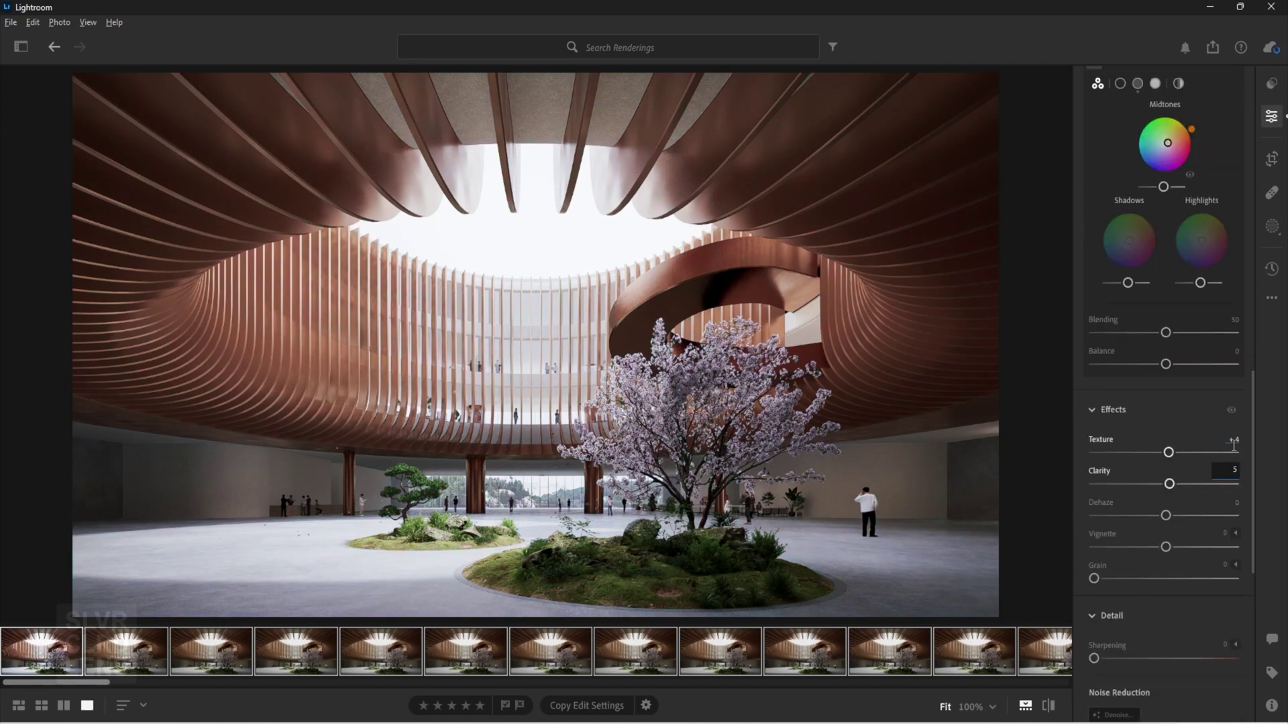
pyautogui.press('Return')
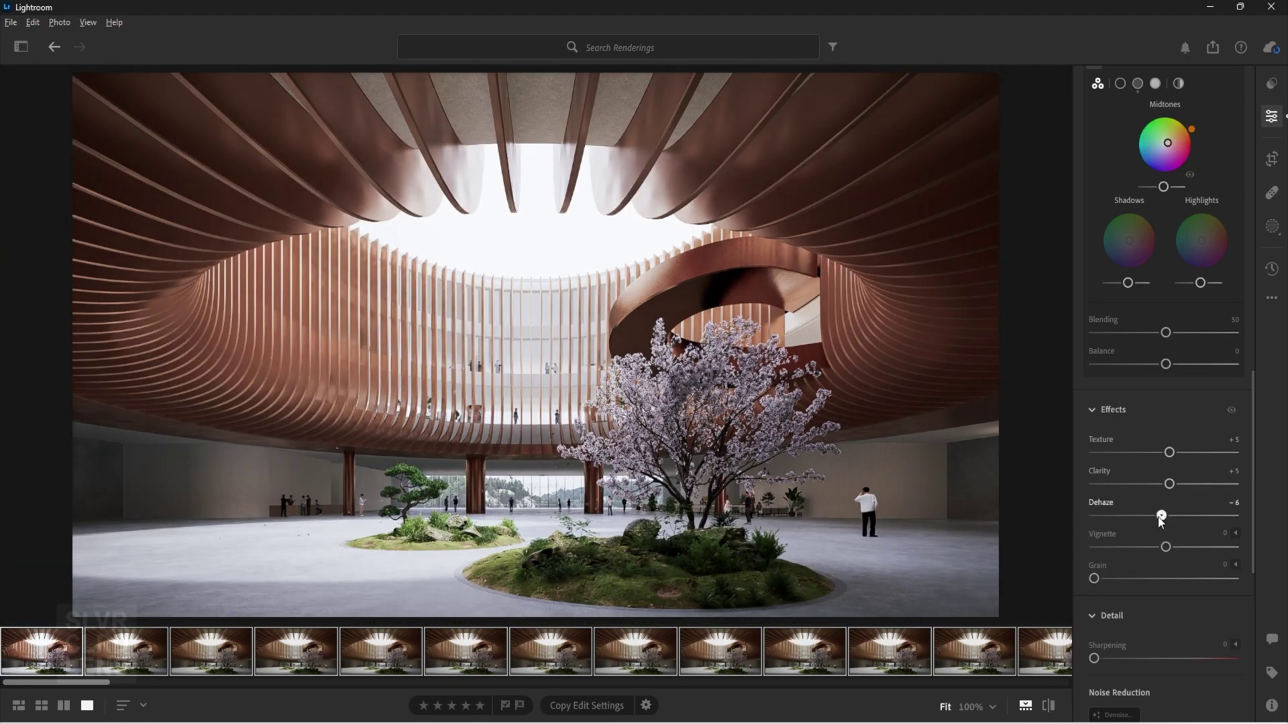
pyautogui.moveTo(1166, 547); pyautogui.dragTo(1159, 548)
pyautogui.scroll(-3, 1179, 583)
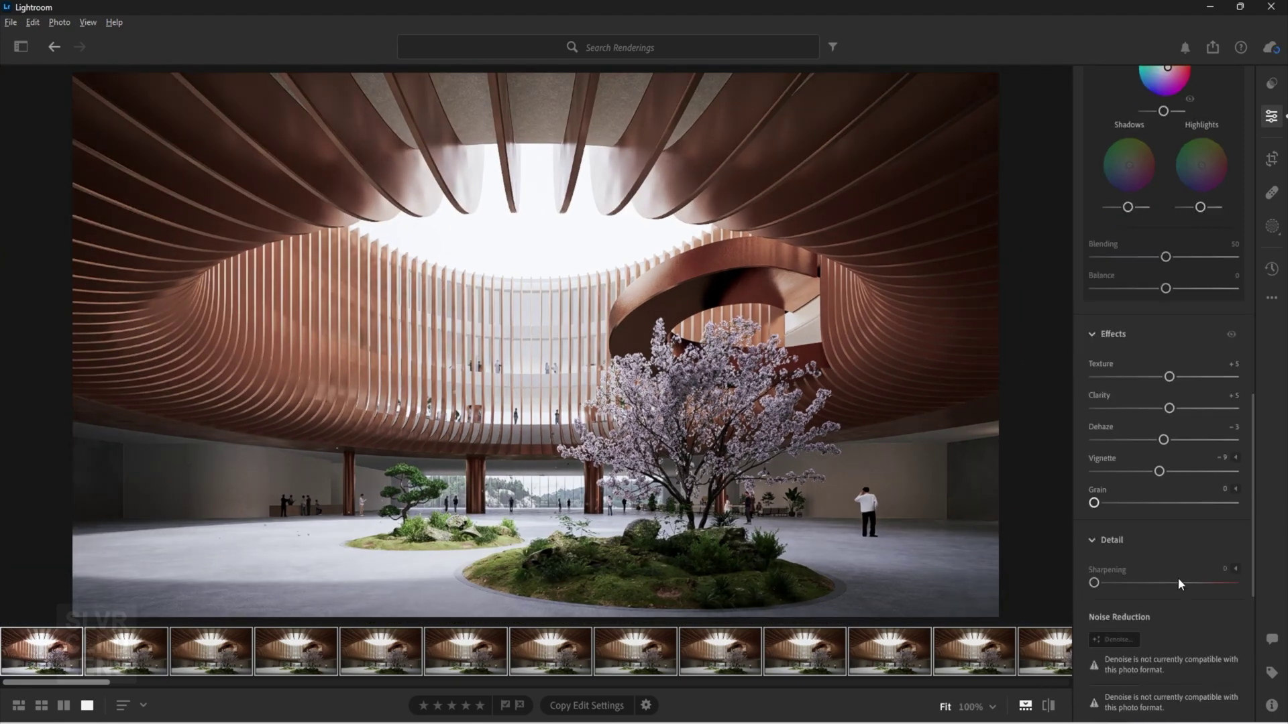
pyautogui.click(1096, 545)
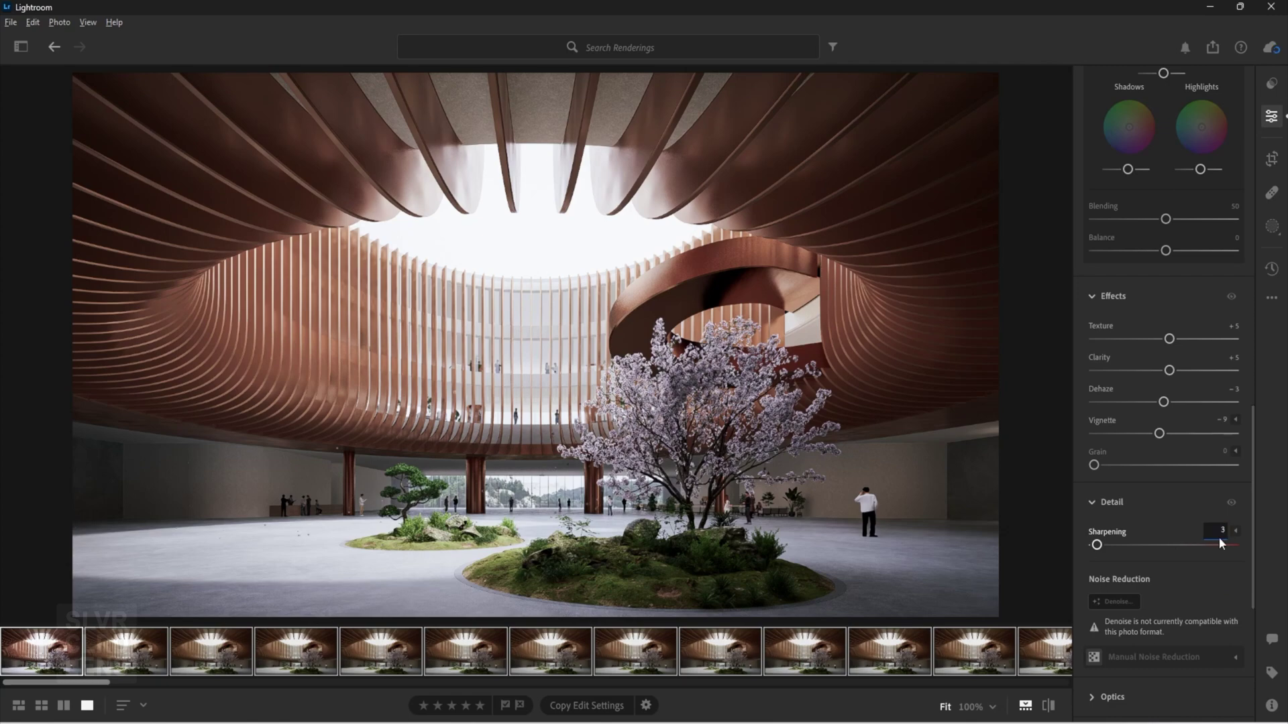
# - Lower the first frame's Highlights to −41
pyautogui.scroll(-8, 1180, 582)
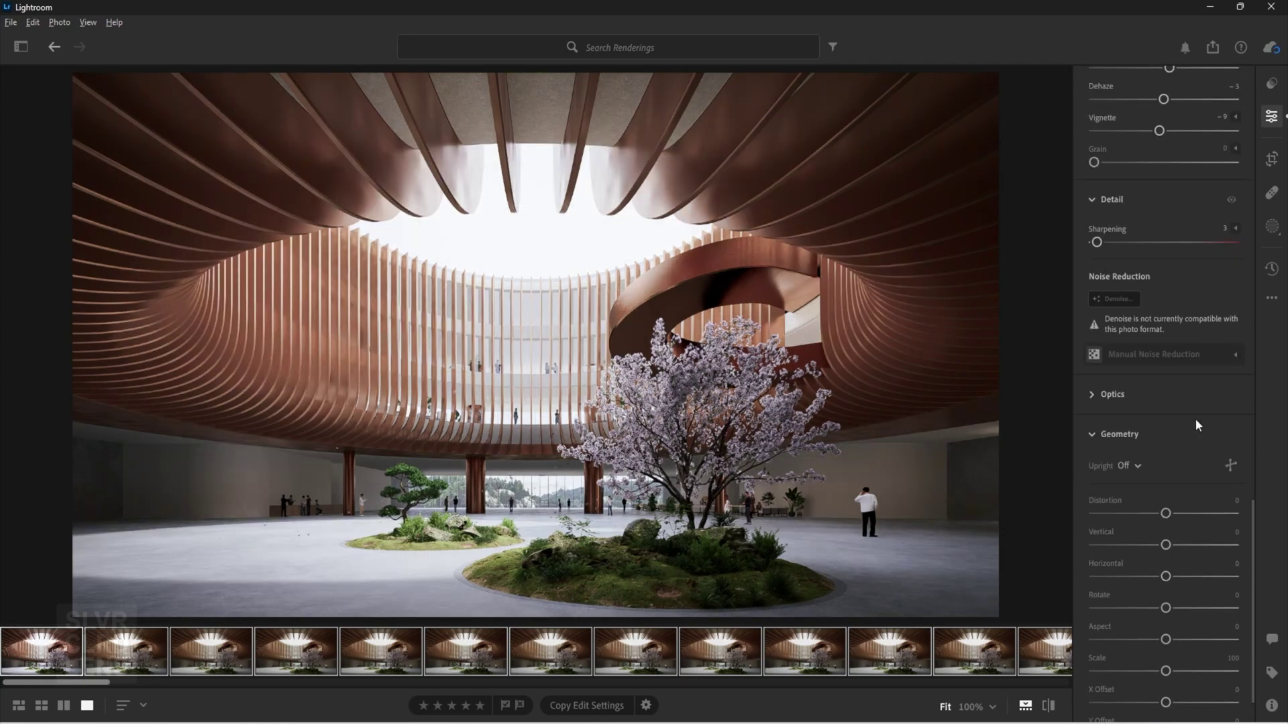
pyautogui.scroll(20, 1225, 384)
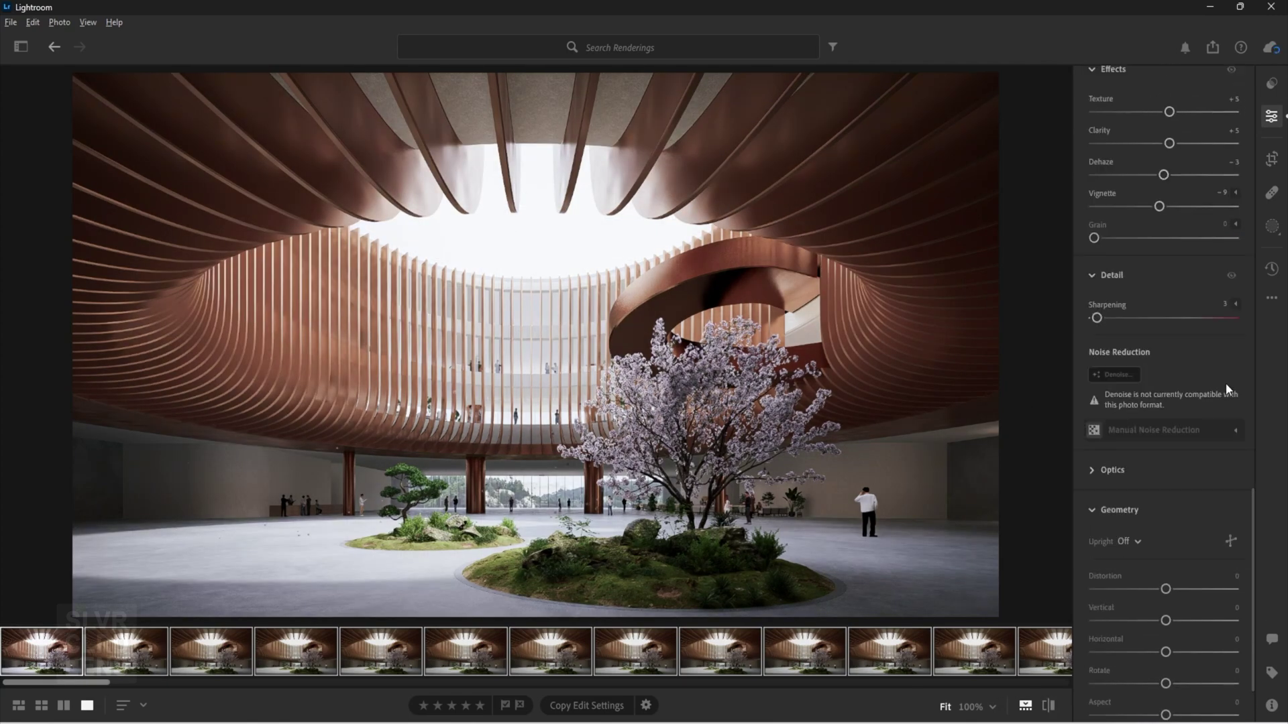
pyautogui.moveTo(1174, 202); pyautogui.dragTo(1134, 203)
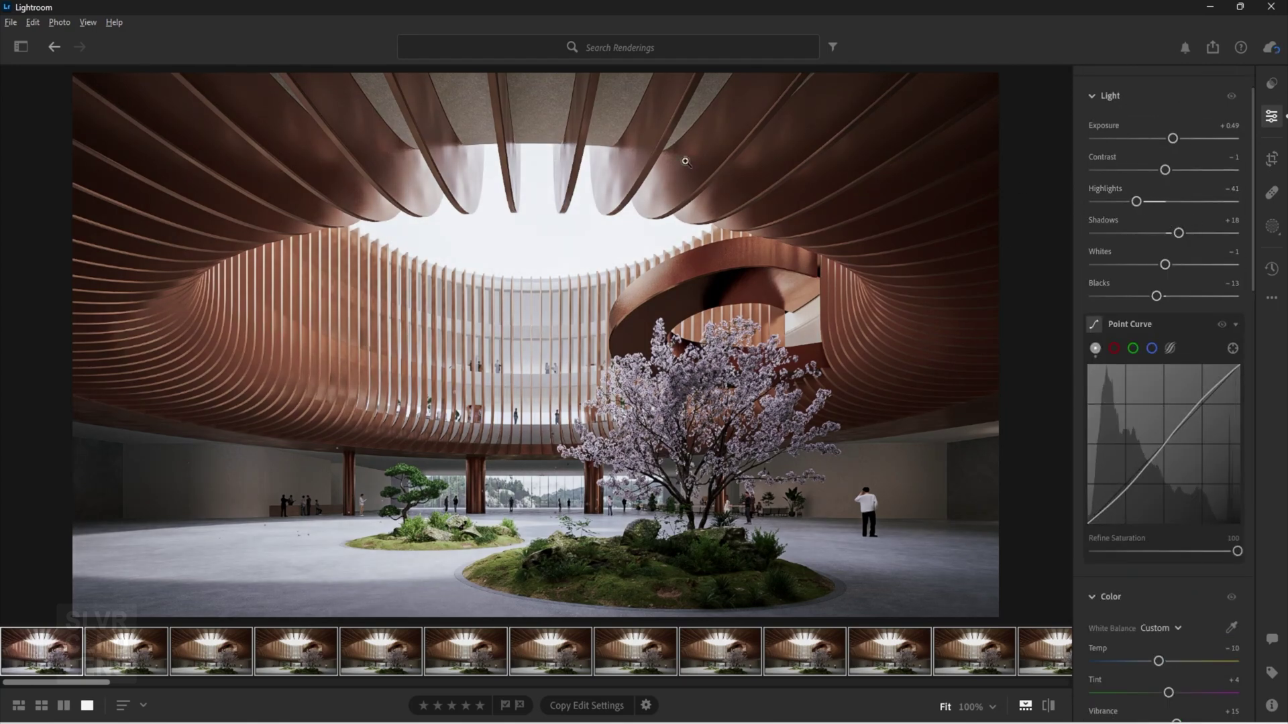
# - Copy the first frame's edit settings and return to the album's photo grid
pyautogui.rightClick(1073, 317)
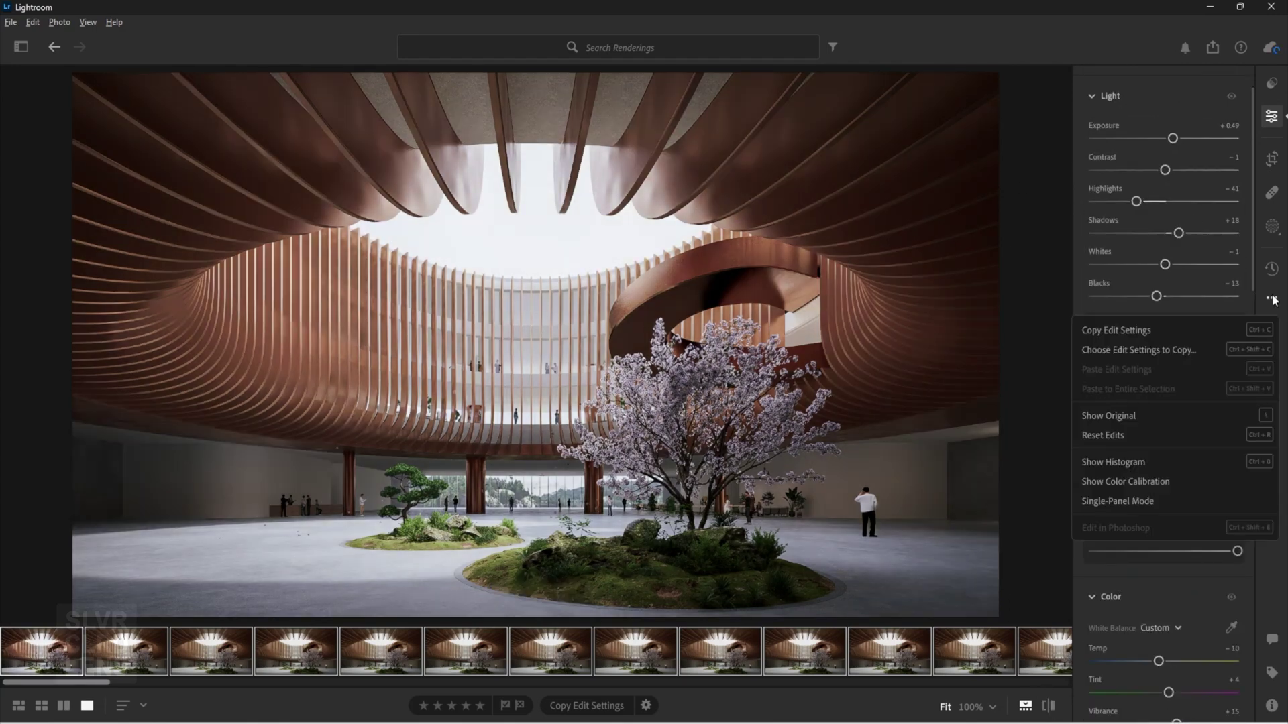
pyautogui.click(1131, 333)
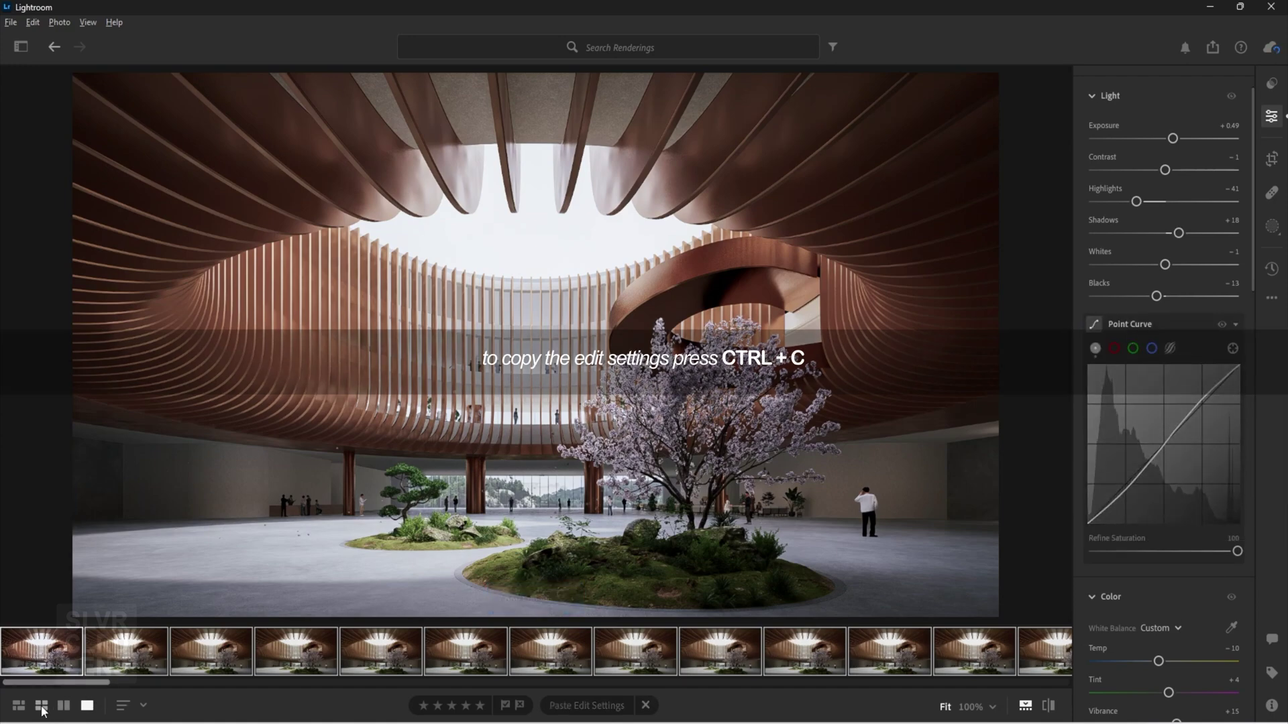
pyautogui.click(42, 707)
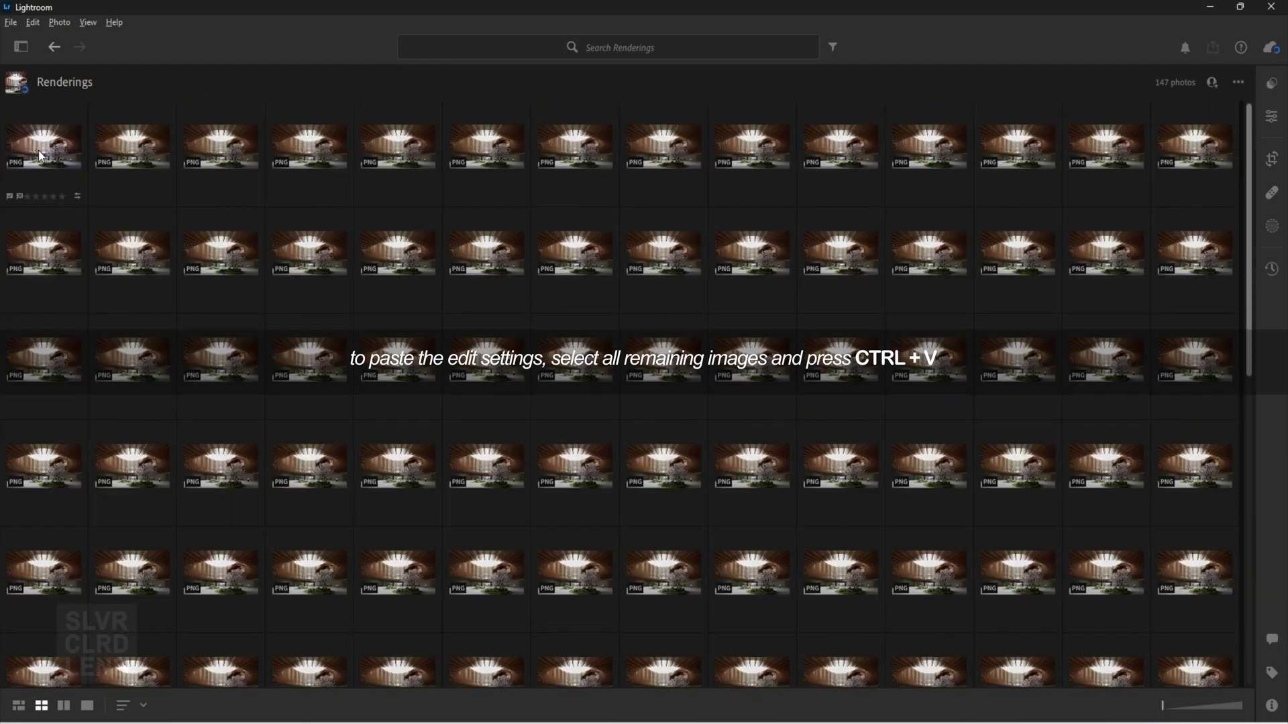
# - Select all remaining frames in the Renderings album and paste the copied edit settings onto them
pyautogui.click(118, 150)
pyautogui.scroll(-6, 118, 150)
pyautogui.keyDown('shift'); pyautogui.click(575, 549); pyautogui.keyUp('shift')
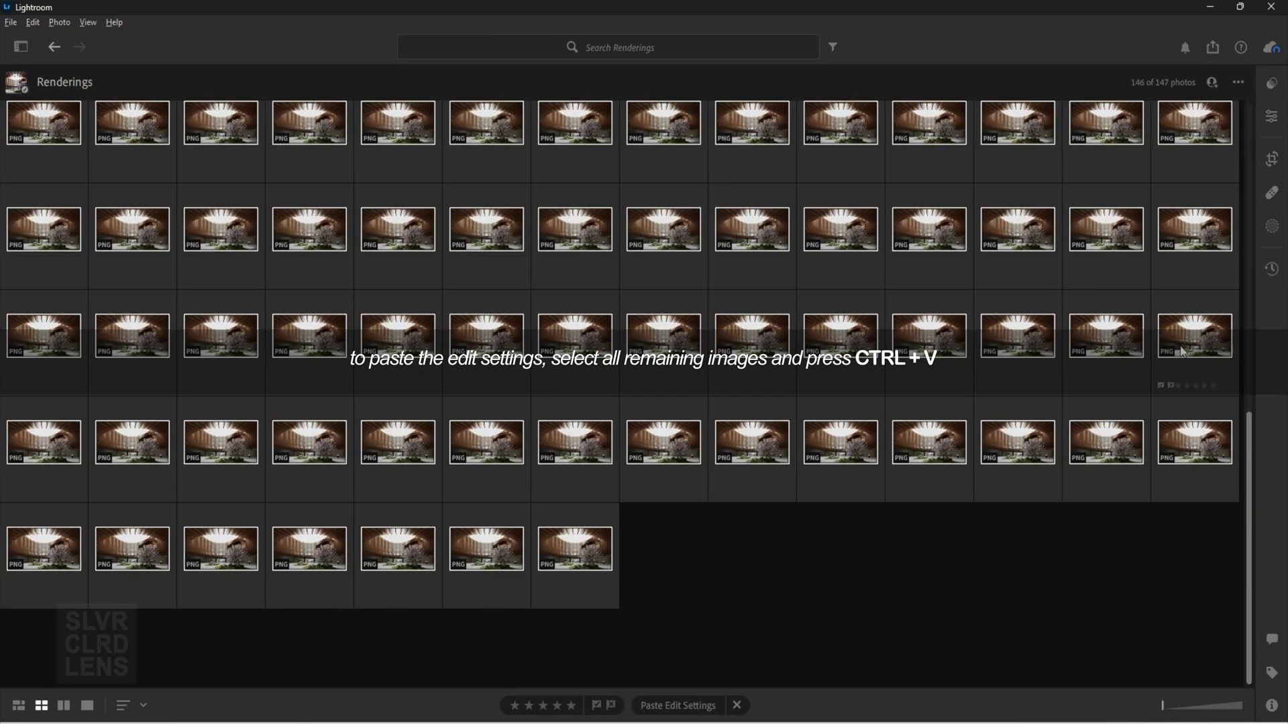
pyautogui.rightClick(591, 520)
pyautogui.click(675, 231)
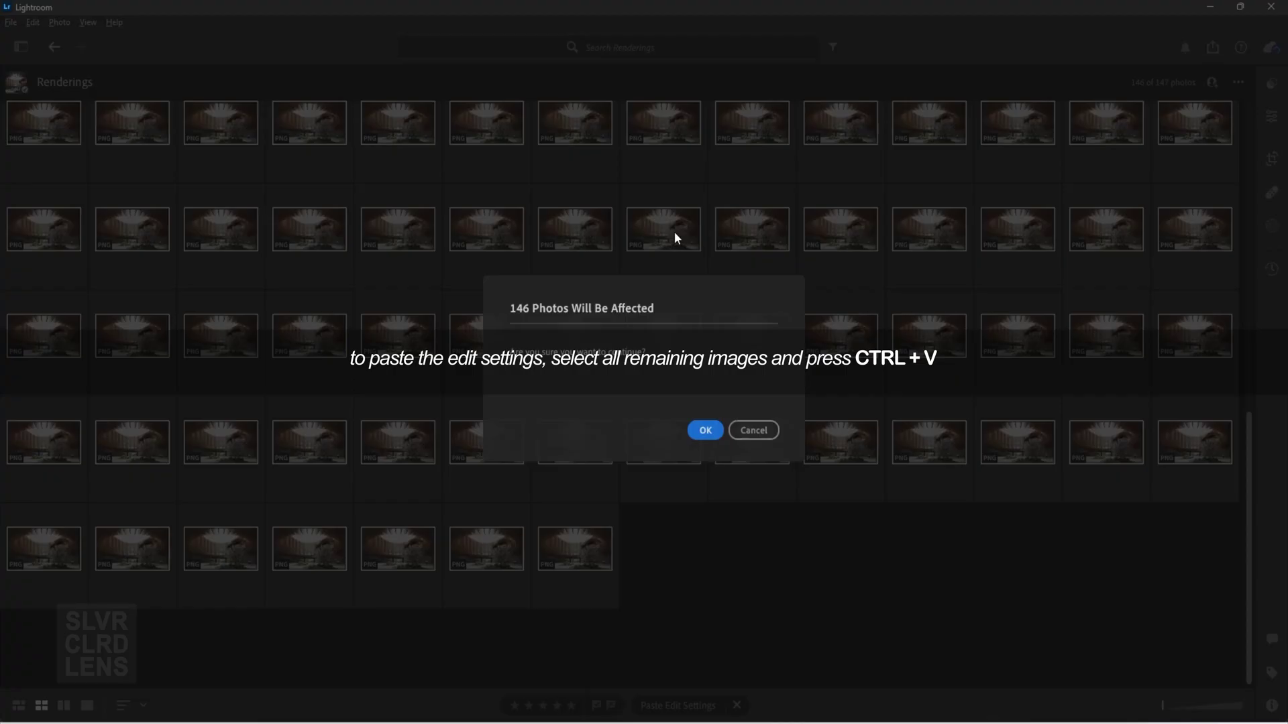
pyautogui.click(705, 430)
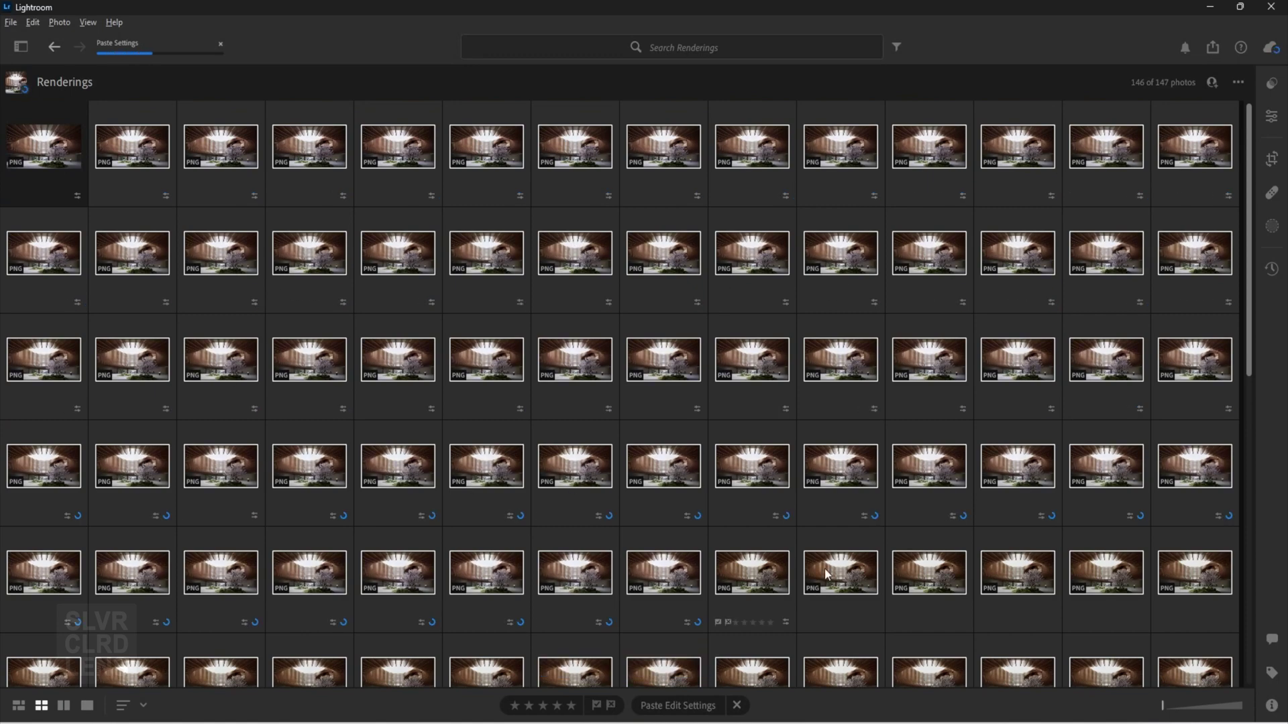
# - Check the pasted edits across the Renderings album, inspecting the first frame enlarged before returning to the photo grid
pyautogui.scroll(-6, 826, 574)
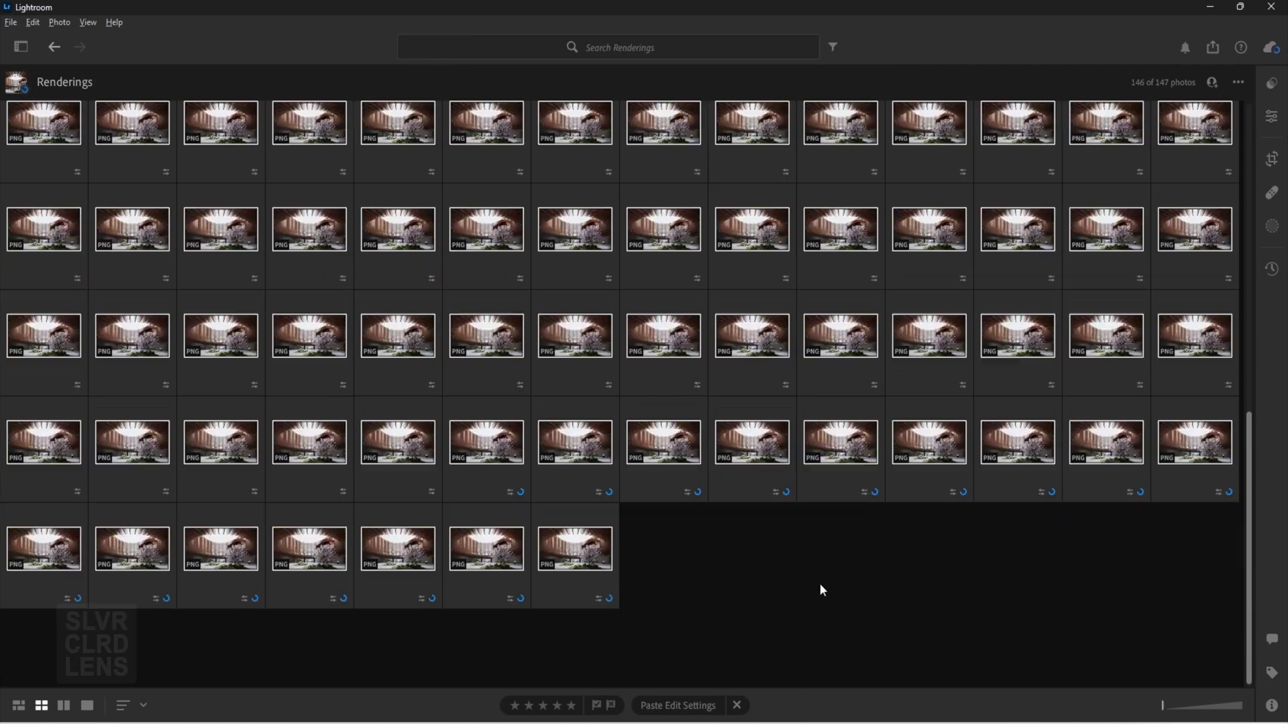
pyautogui.scroll(6, 342, 307)
pyautogui.doubleClick(63, 147)
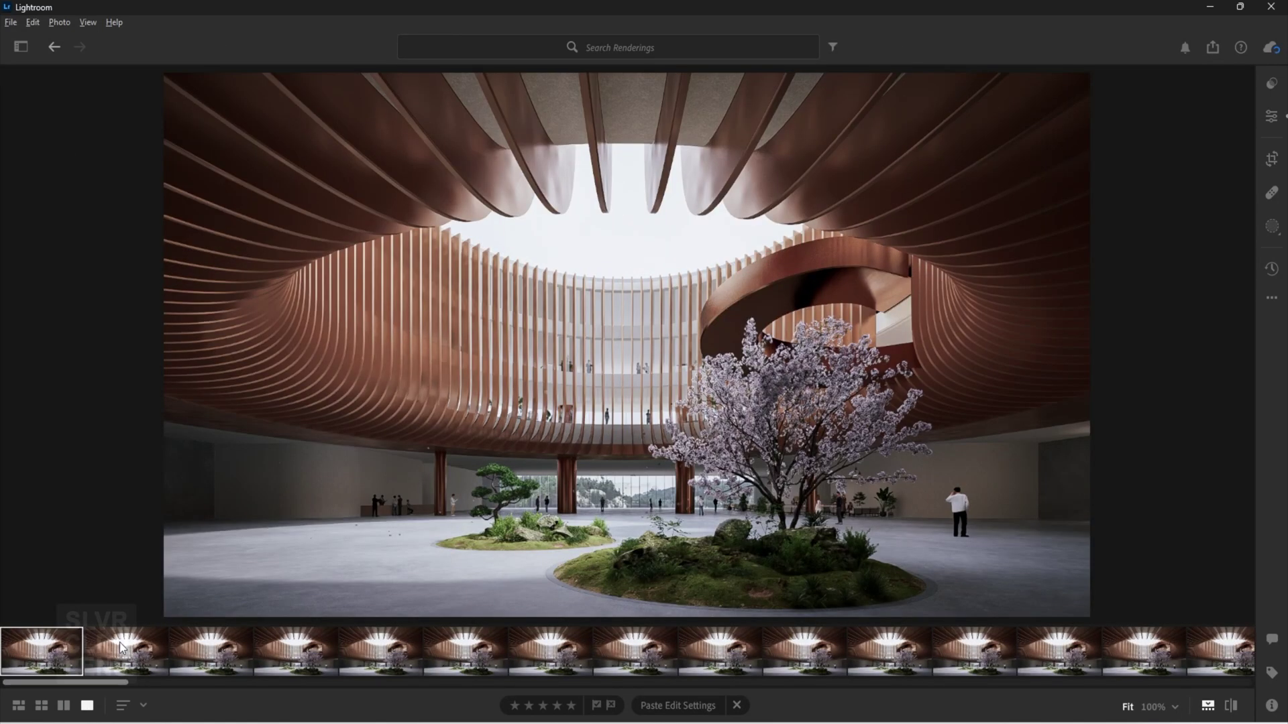
pyautogui.press('g')
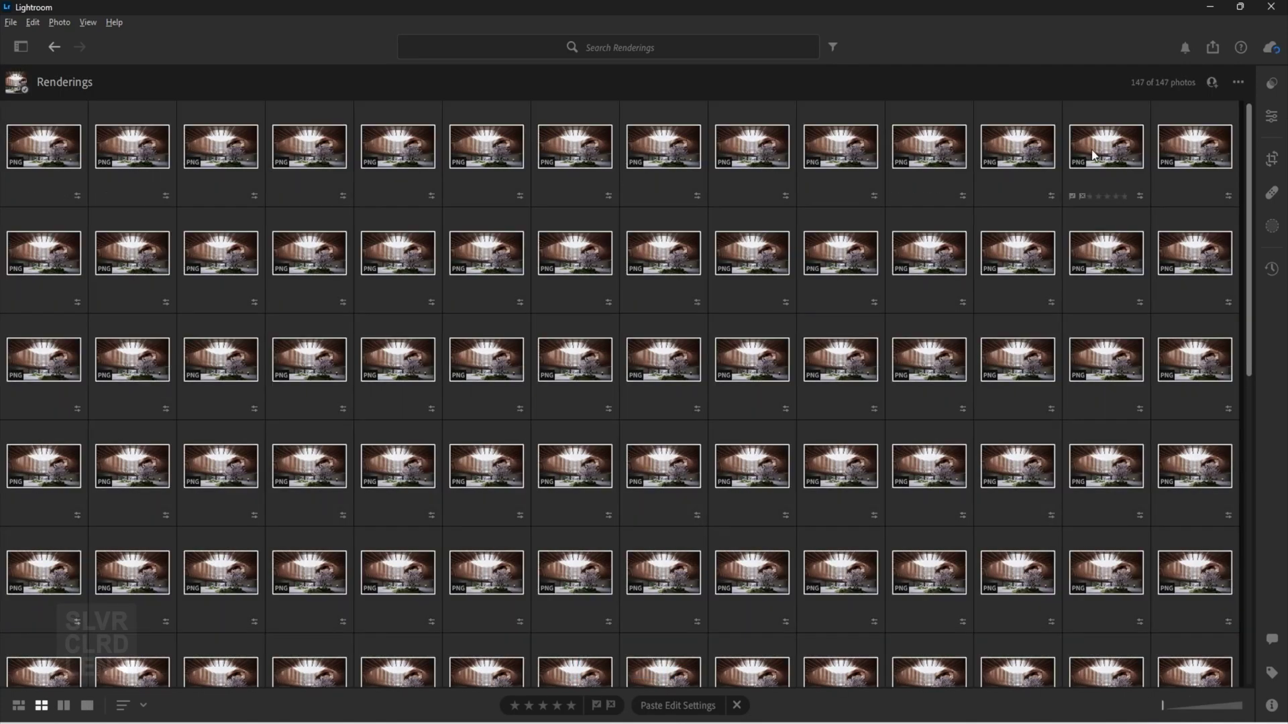
# - Export all frames in the Renderings album with custom settings as full-size JPGs at 100% quality, without a watermark
pyautogui.click(1213, 47)
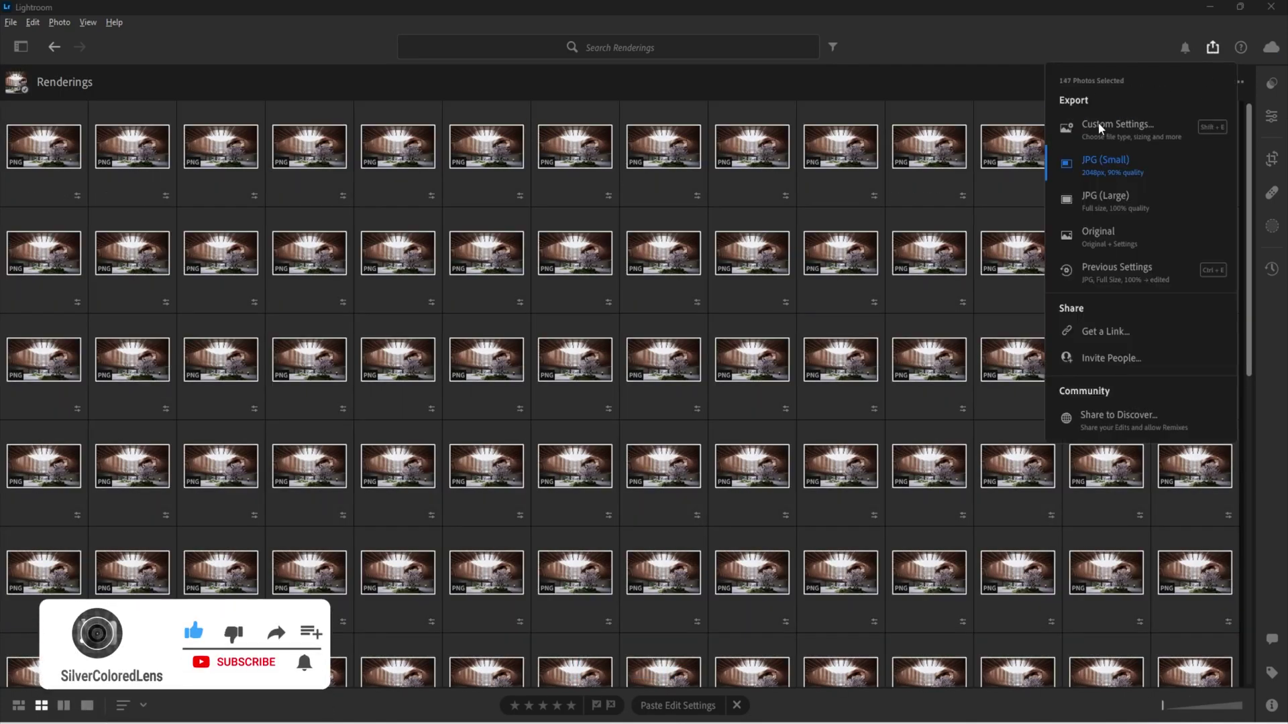
pyautogui.click(1116, 127)
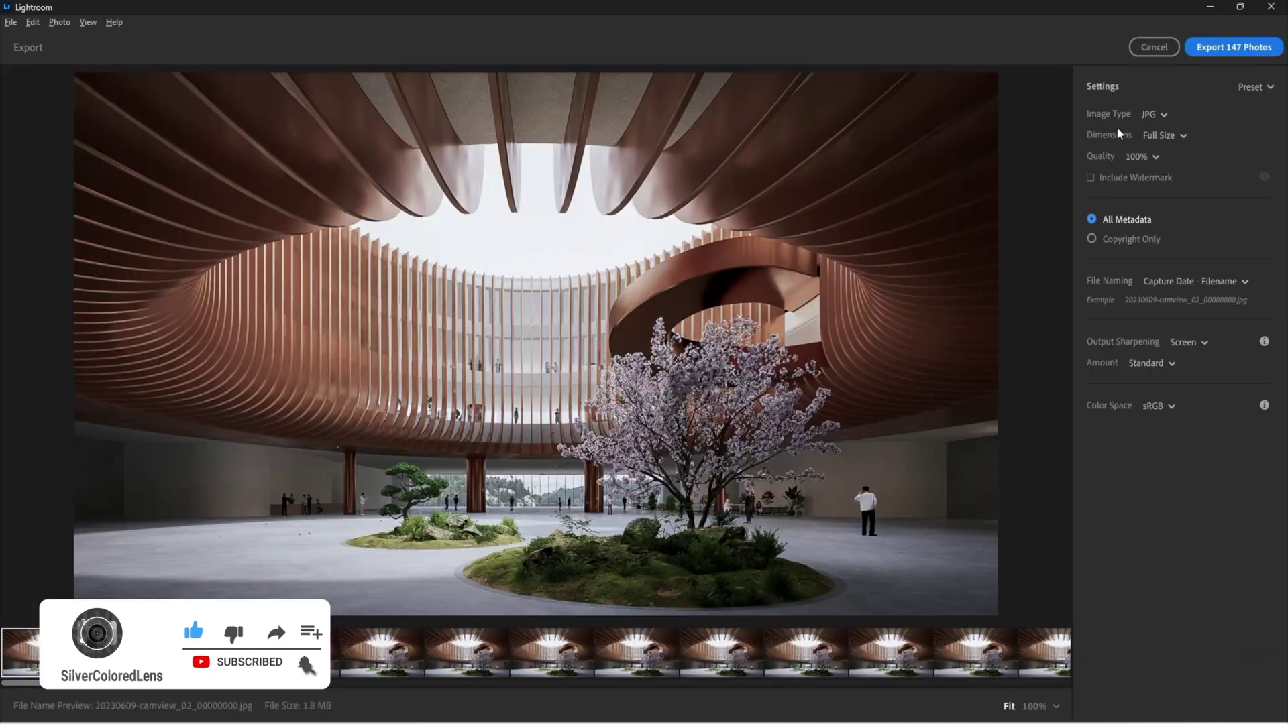
pyautogui.click(1153, 115)
pyautogui.click(1165, 139)
pyautogui.click(1157, 135)
pyautogui.click(1167, 177)
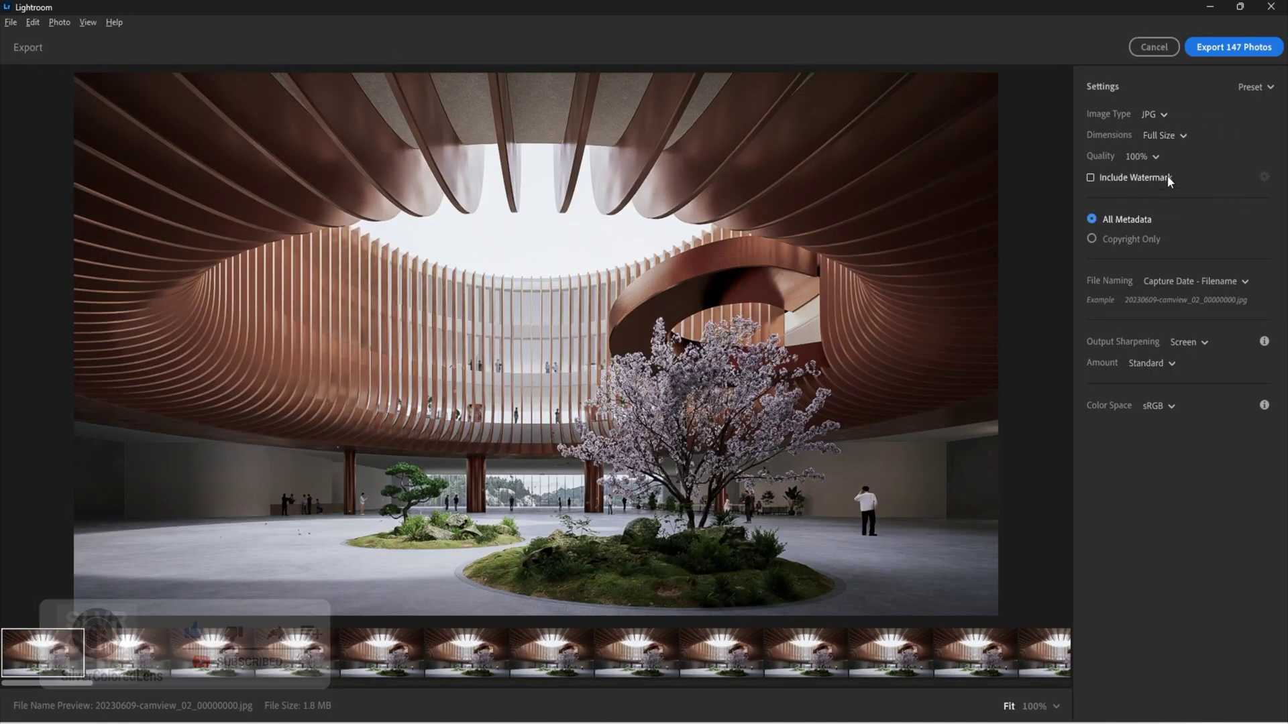
pyautogui.click(1234, 47)
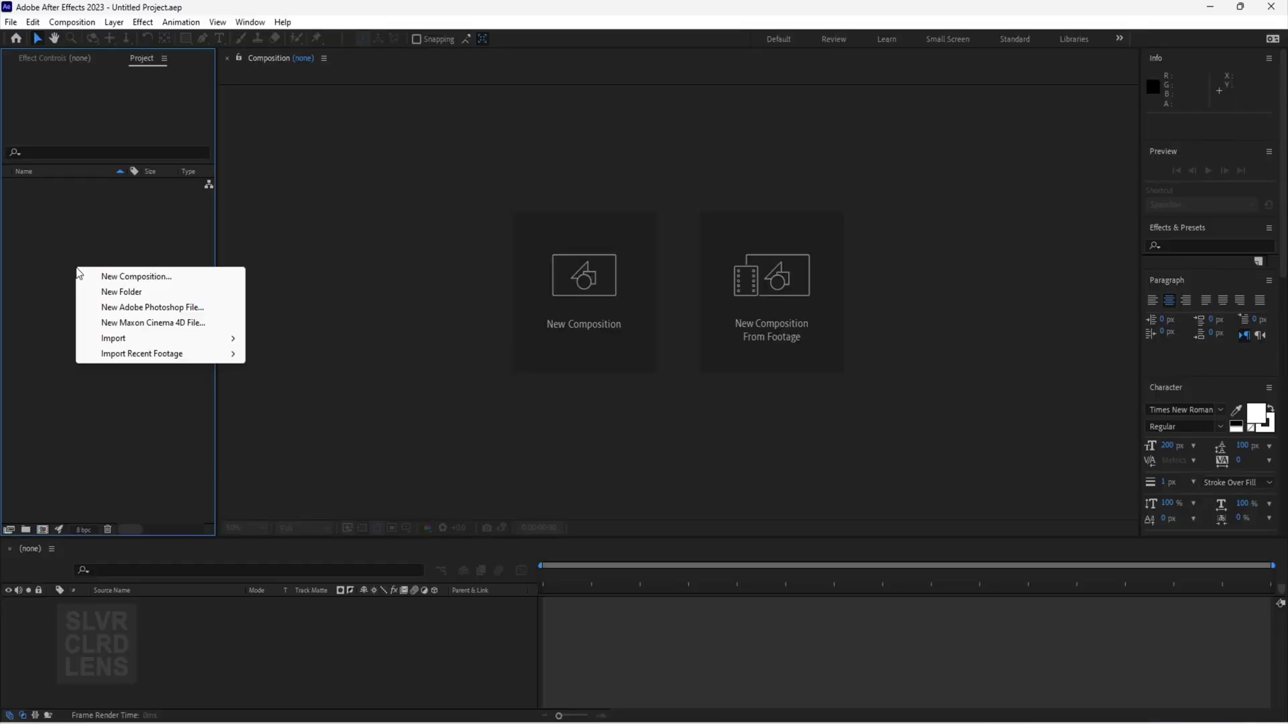
# - In After Effects, import the JPG frames from the edited folder as an image sequence and create a composition from it
pyautogui.moveTo(228, 337)
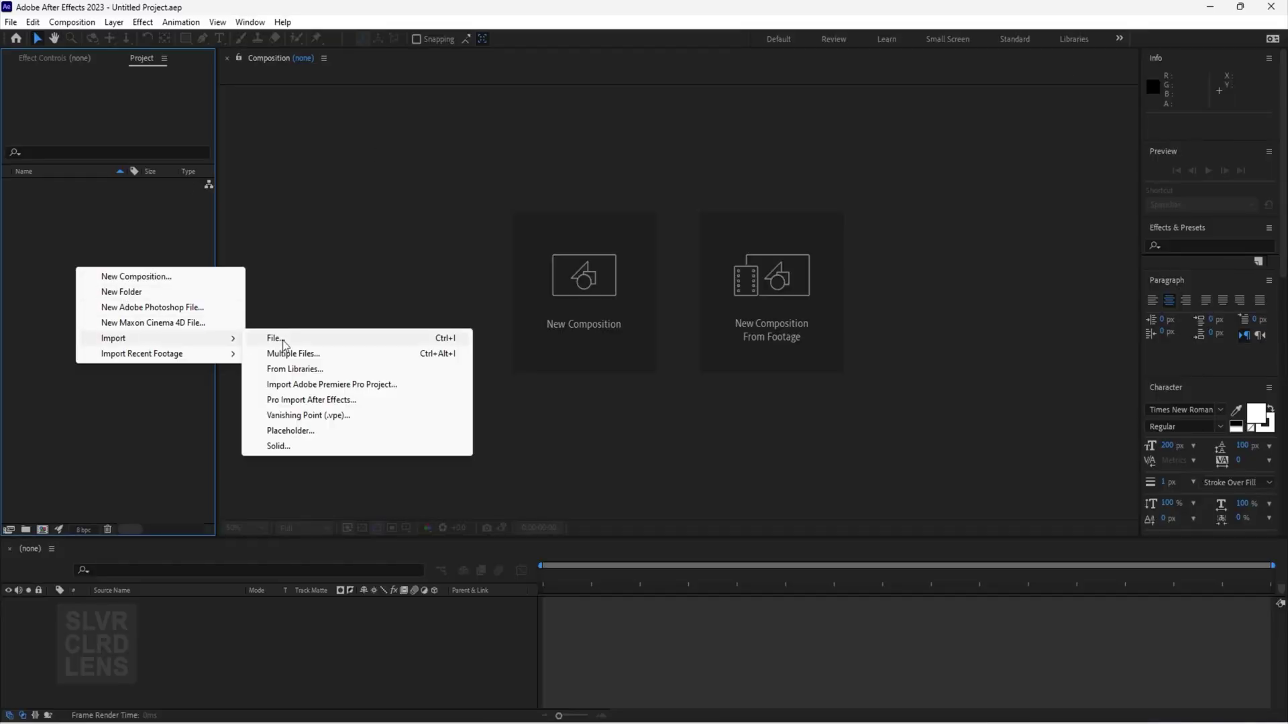
pyautogui.click(282, 337)
pyautogui.click(542, 172)
pyautogui.doubleClick(516, 297)
pyautogui.doubleClick(496, 261)
pyautogui.click(503, 261)
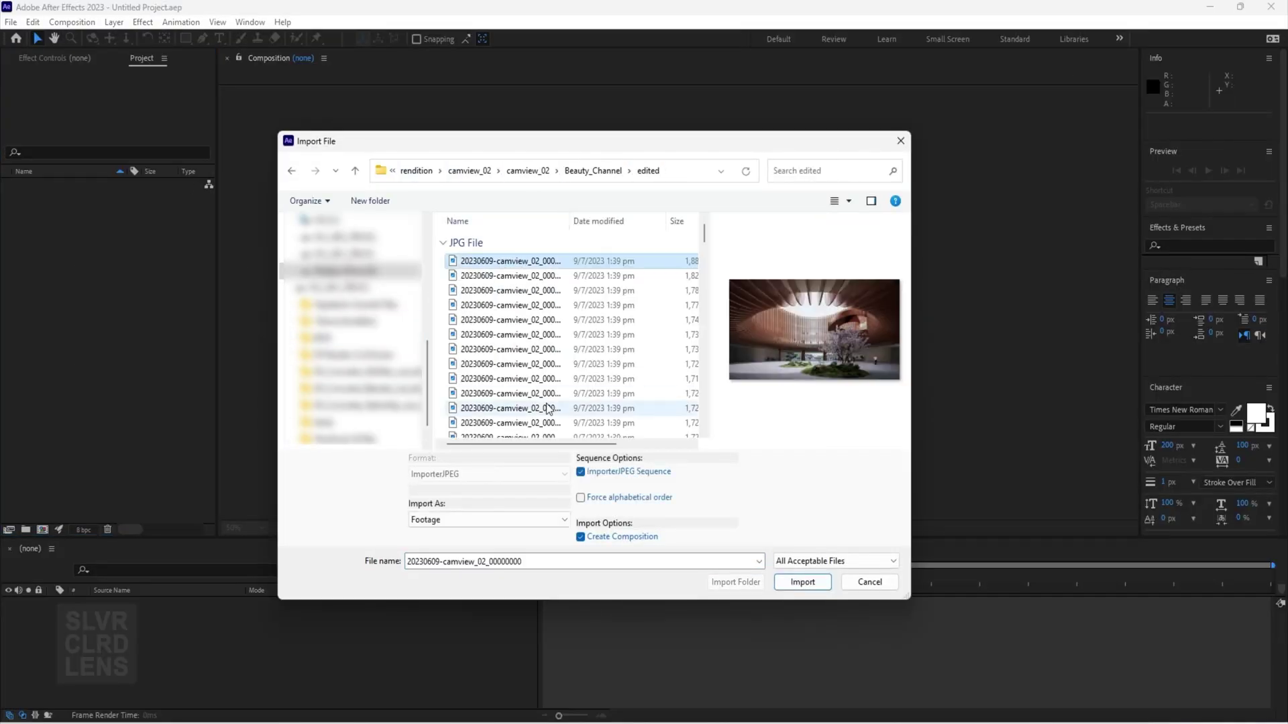
pyautogui.moveTo(704, 236); pyautogui.dragTo(704, 424)
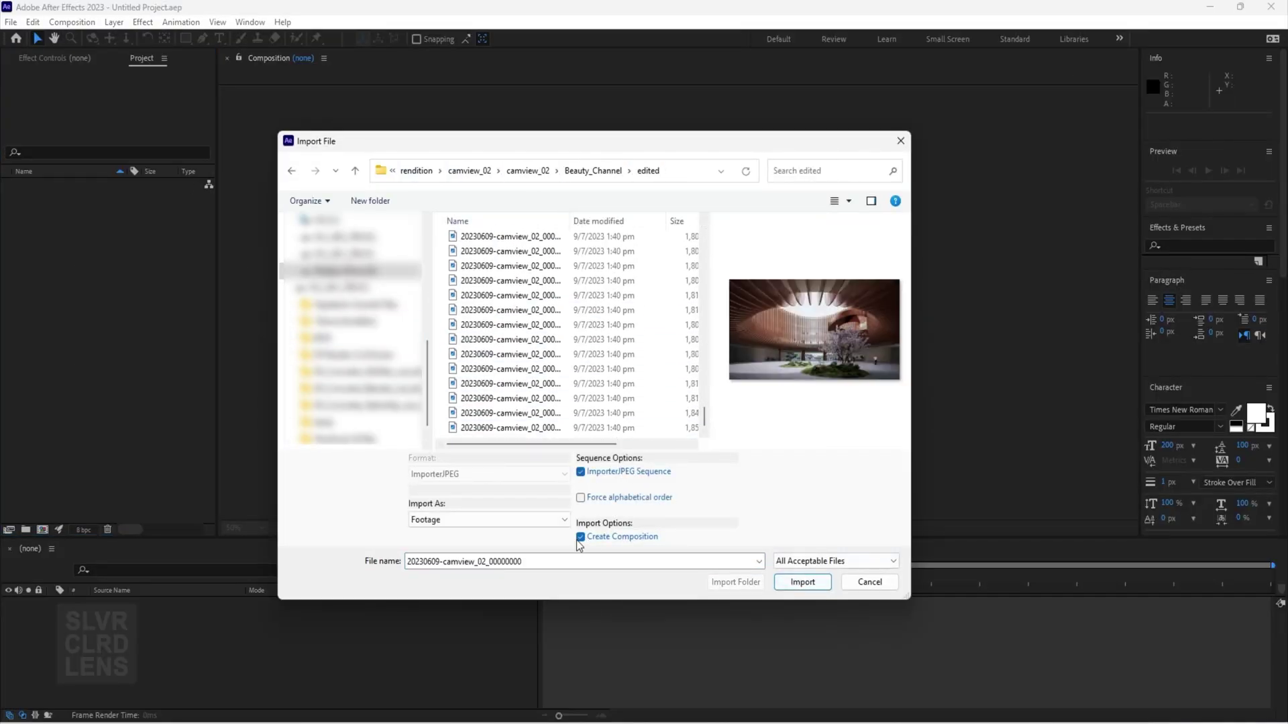
pyautogui.click(789, 579)
# - Play back the camview_02 composition and inspect the image at 100% magnification
pyautogui.press('space')
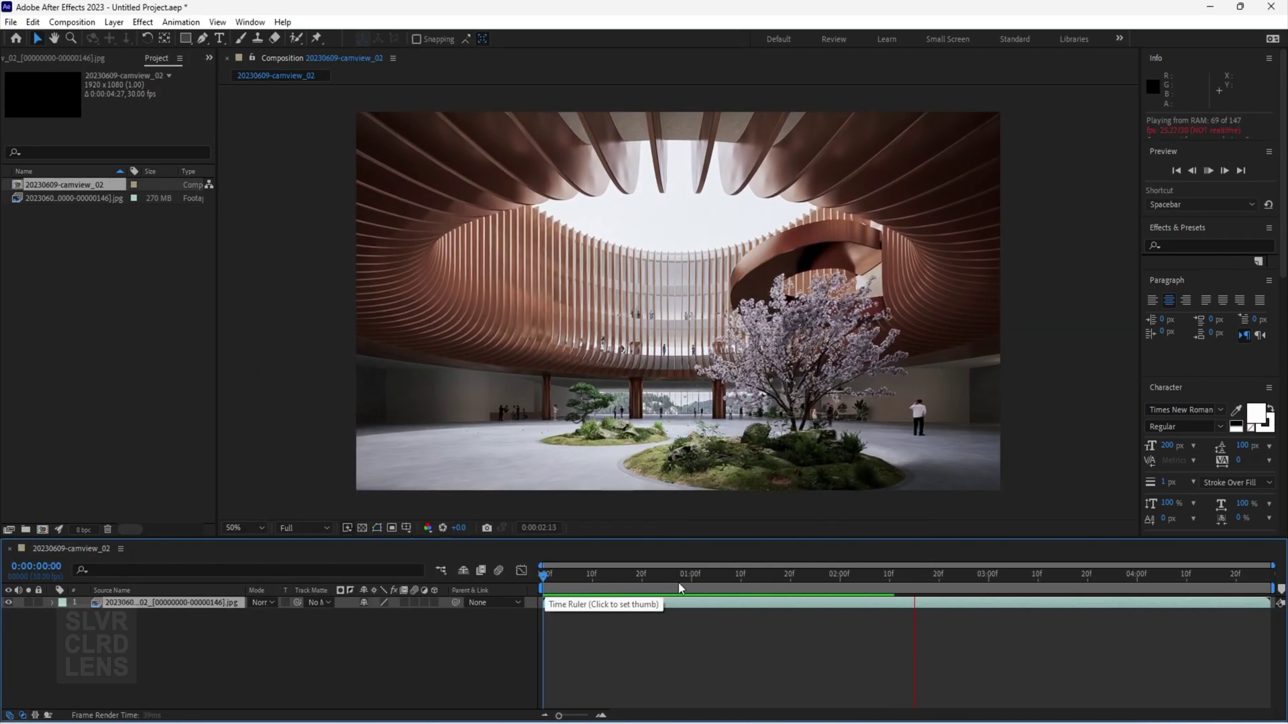
pyautogui.press('space')
pyautogui.press('`')
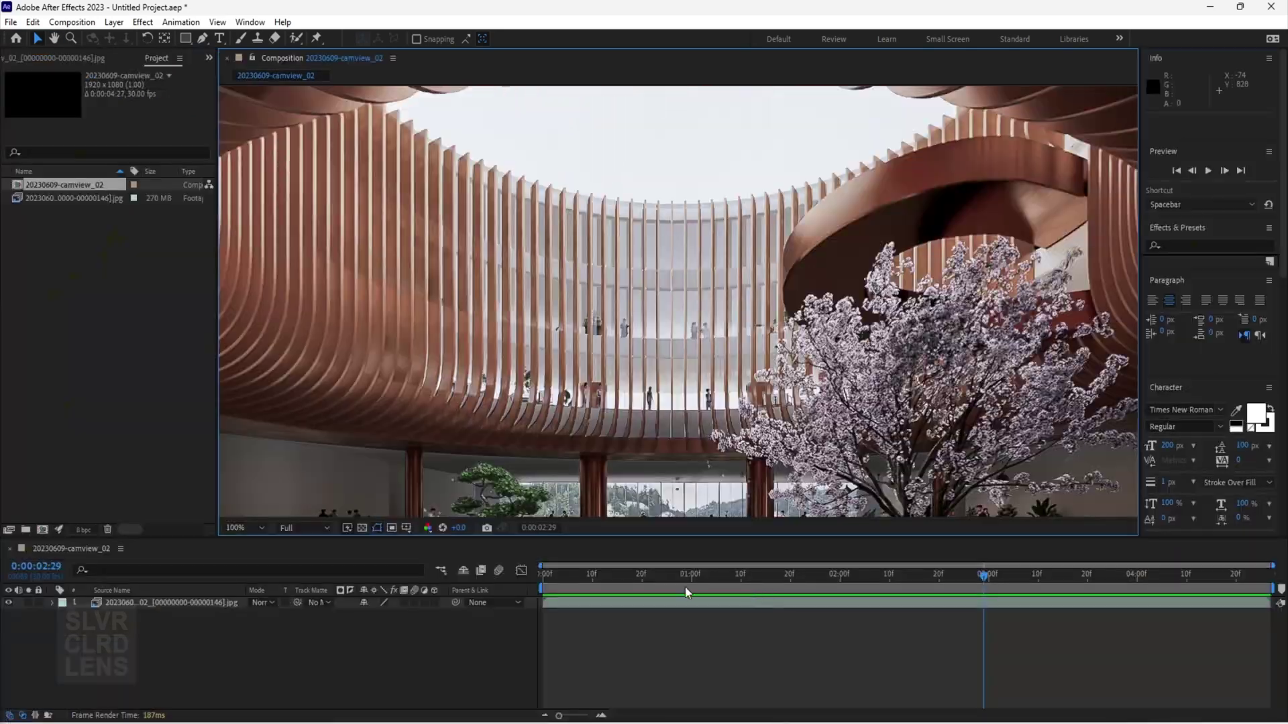
# - Send the camview_02 composition to the Adobe Media Encoder queue
pyautogui.click(11, 21)
pyautogui.moveTo(37, 251)
pyautogui.click(265, 253)
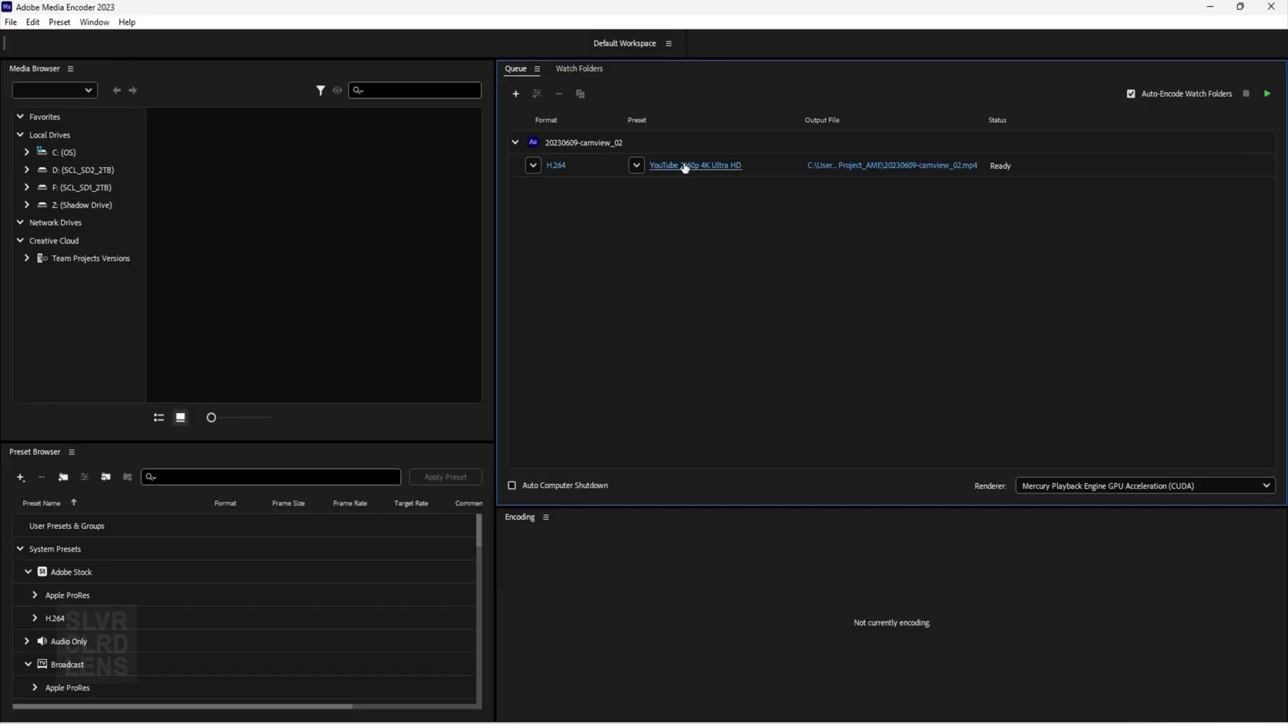
# - Exclude audio and enable Use Maximum Render Quality for the 4K H.264 output, and start encoding the queue
pyautogui.click(684, 168)
pyautogui.click(808, 214)
pyautogui.click(730, 519)
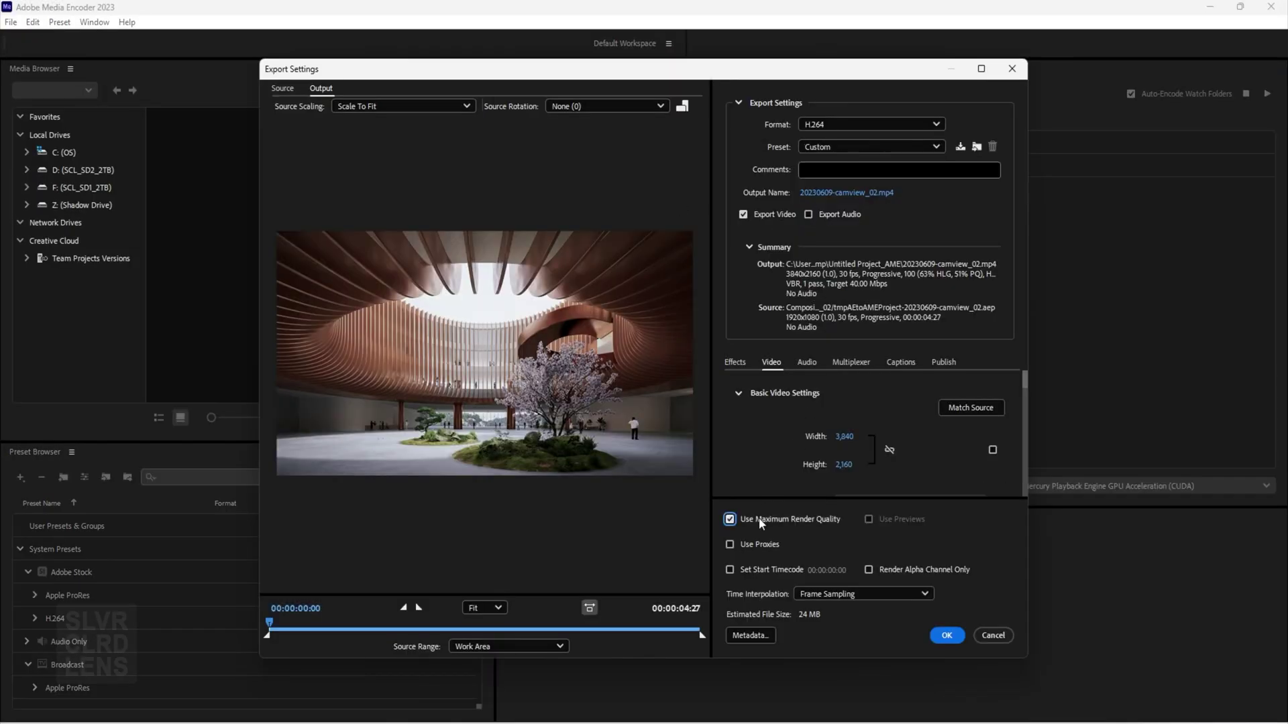
pyautogui.scroll(-1, 959, 456)
pyautogui.scroll(-8, 959, 456)
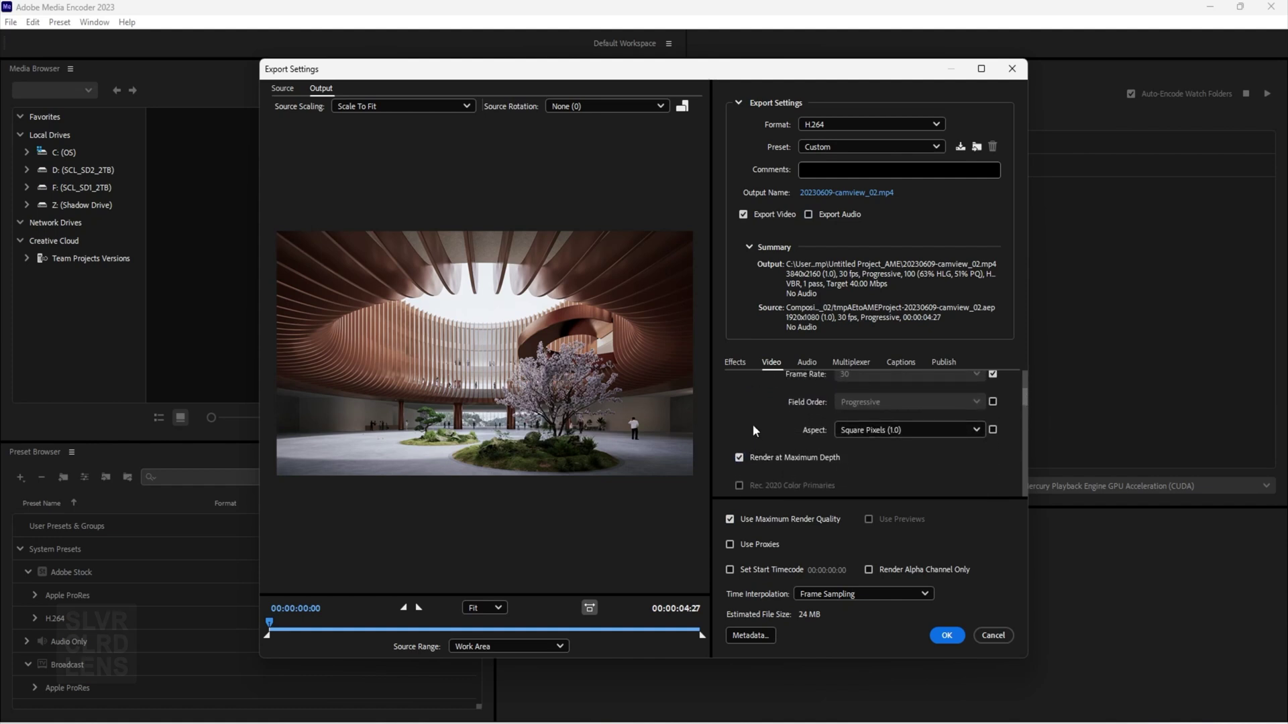
pyautogui.moveTo(1027, 430); pyautogui.dragTo(1025, 491)
pyautogui.click(947, 635)
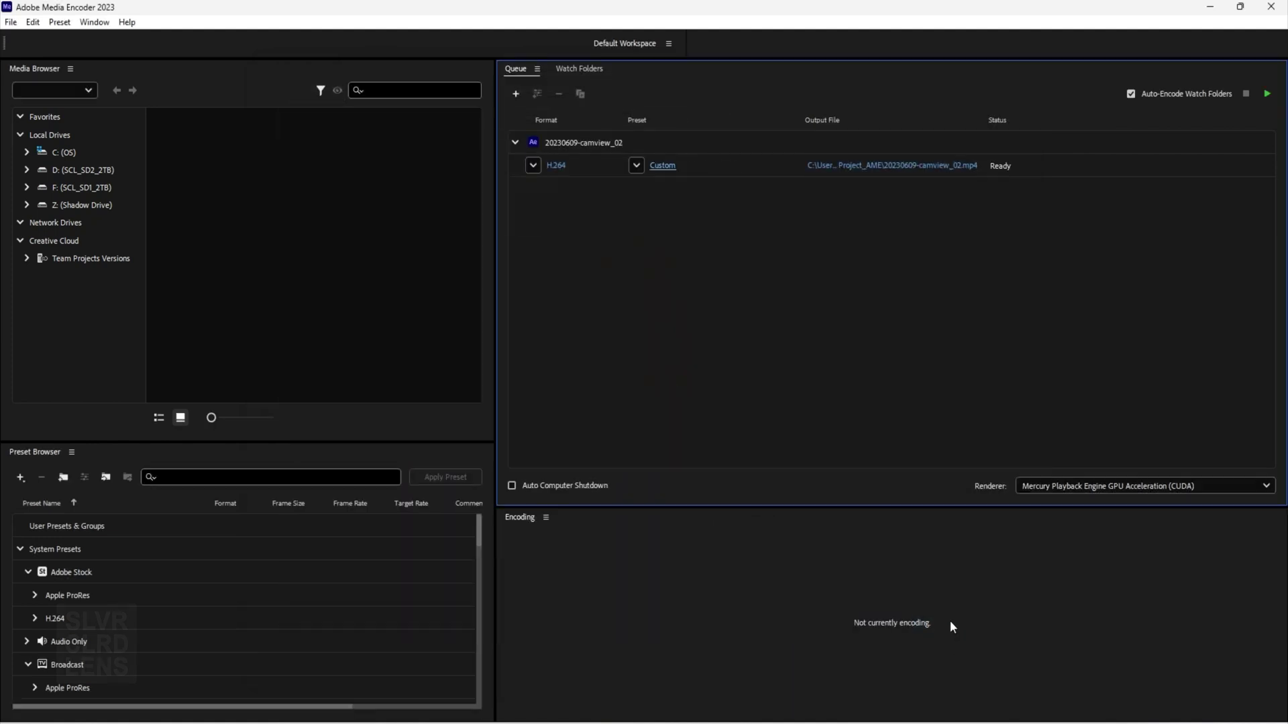
pyautogui.click(1269, 94)
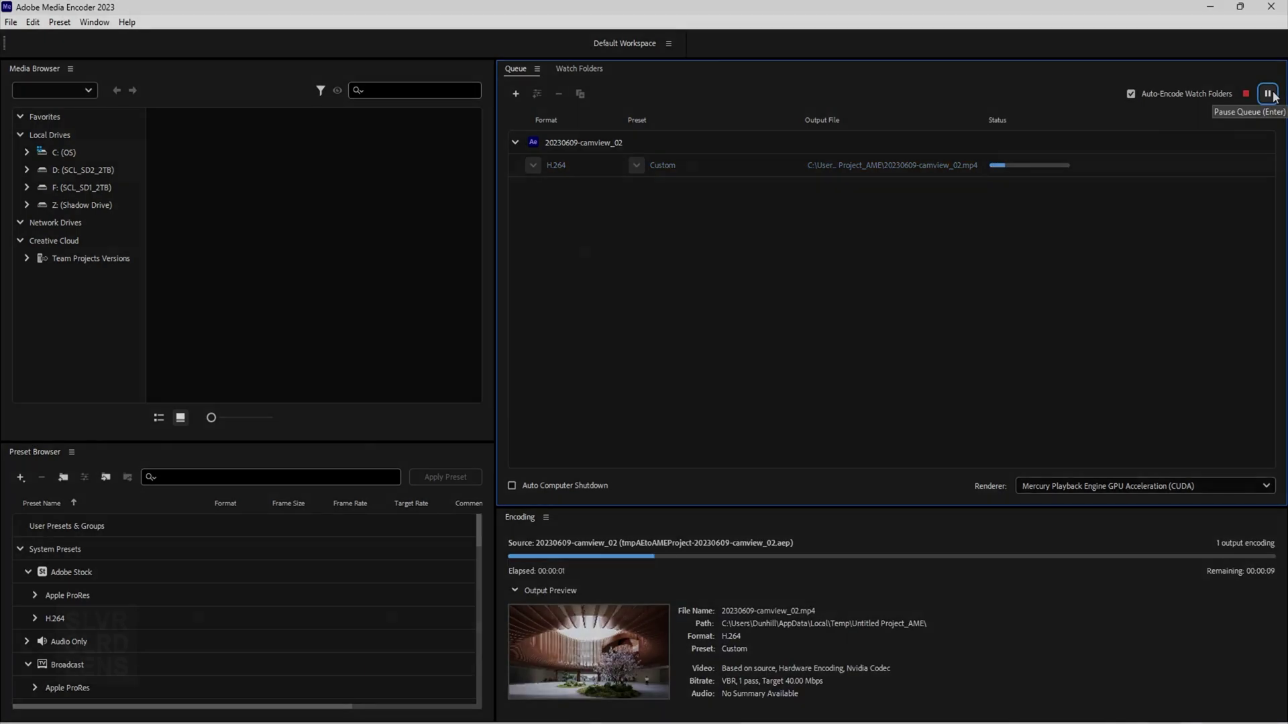